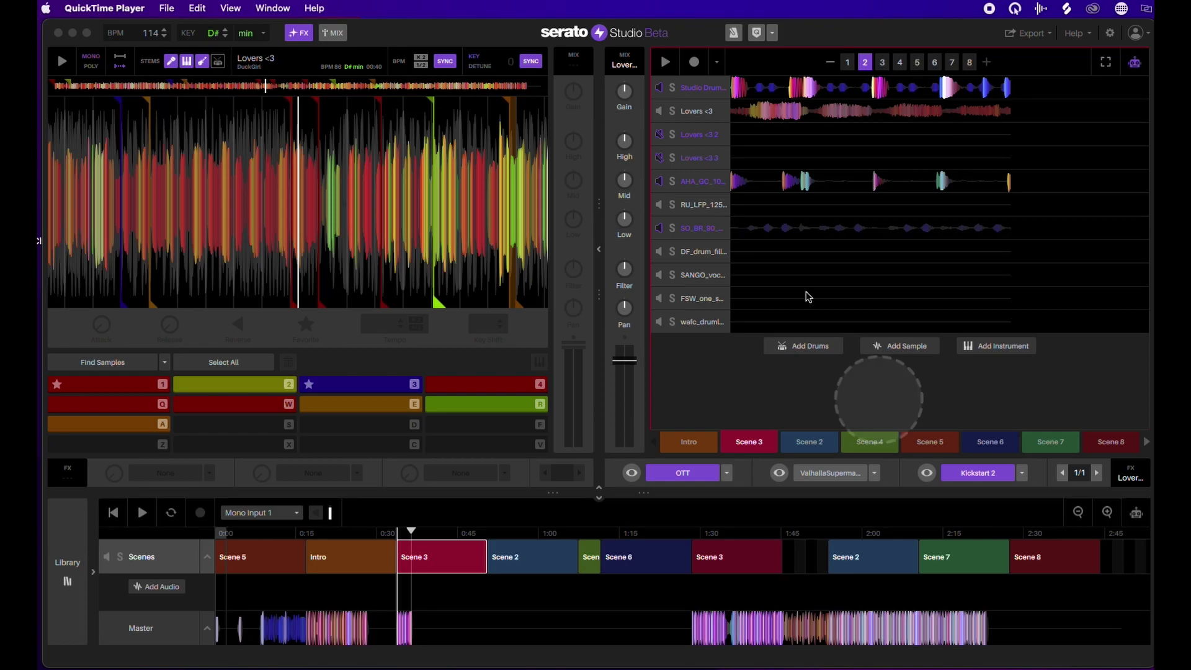
- Focus Serato Studio and briefly play then stop the song
left_click(174, 67)
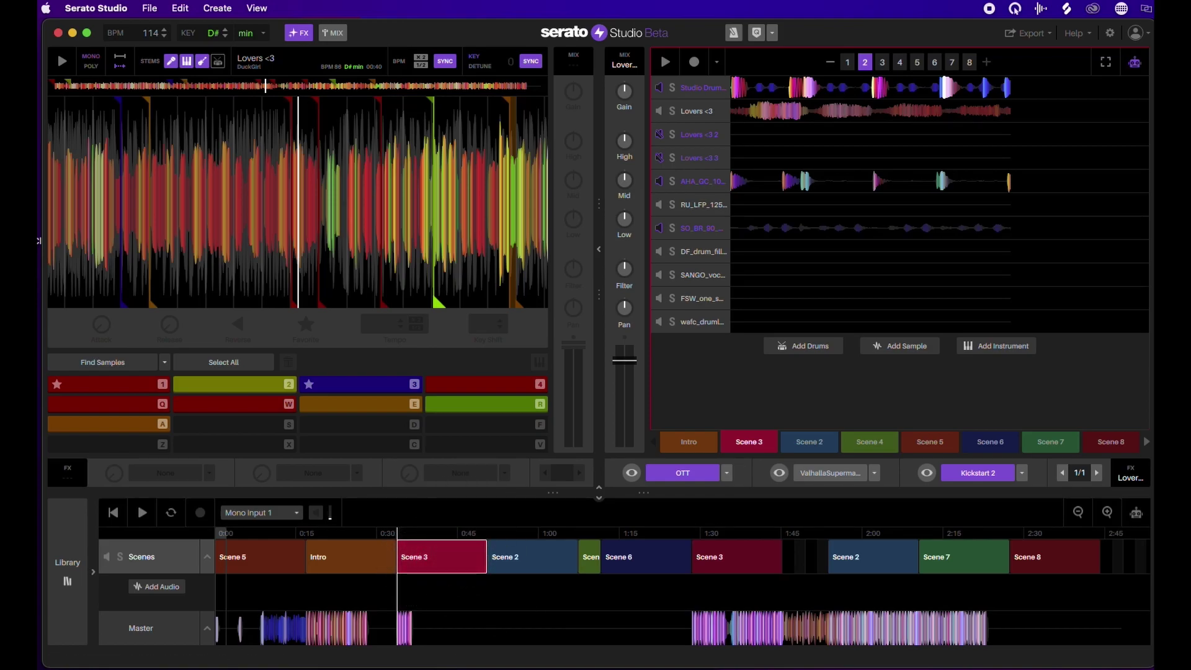
key("space")
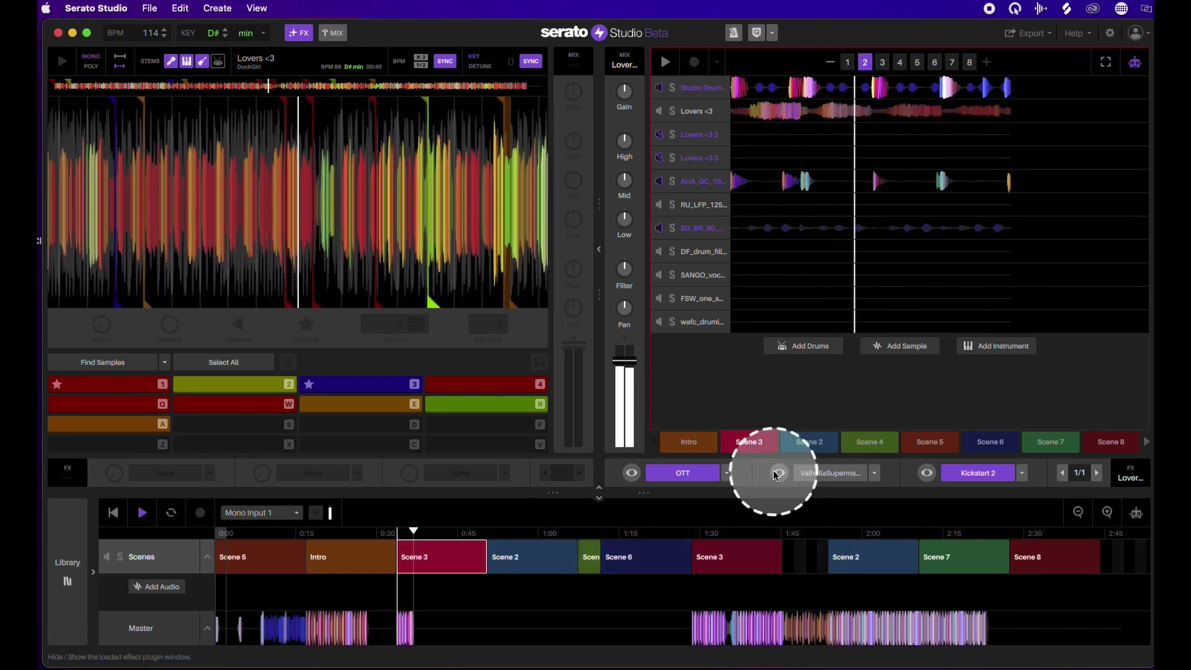
key("space")
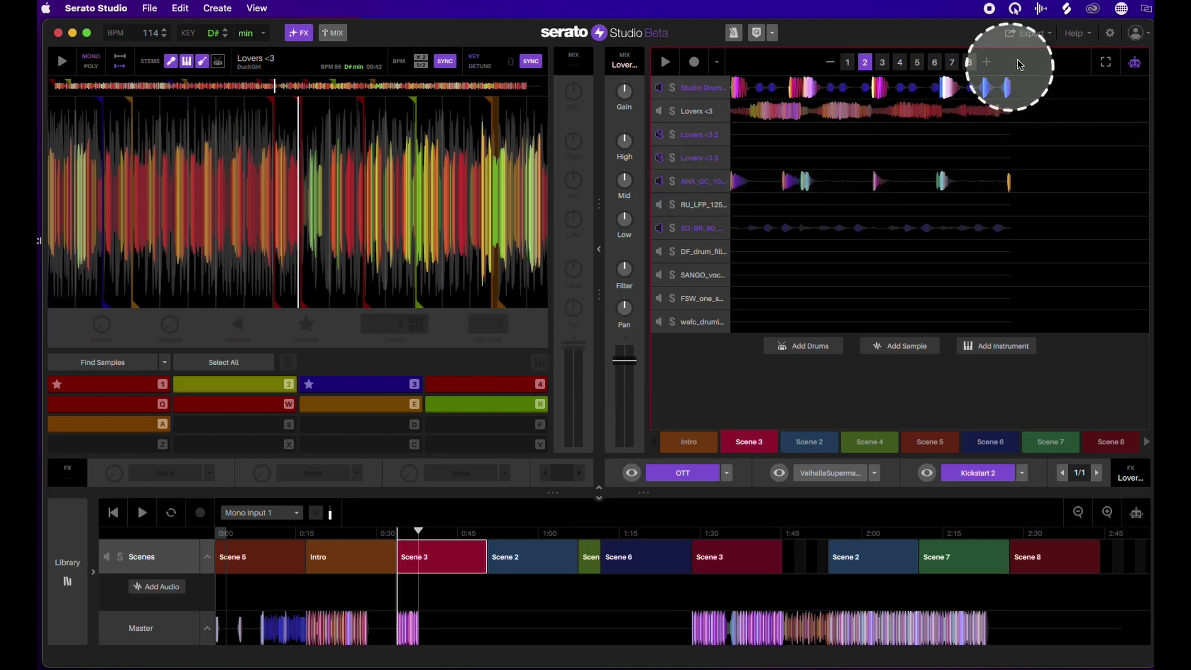
- Open Export Audio File on the Export Stems tab with WAV as the format
left_click(1025, 35)
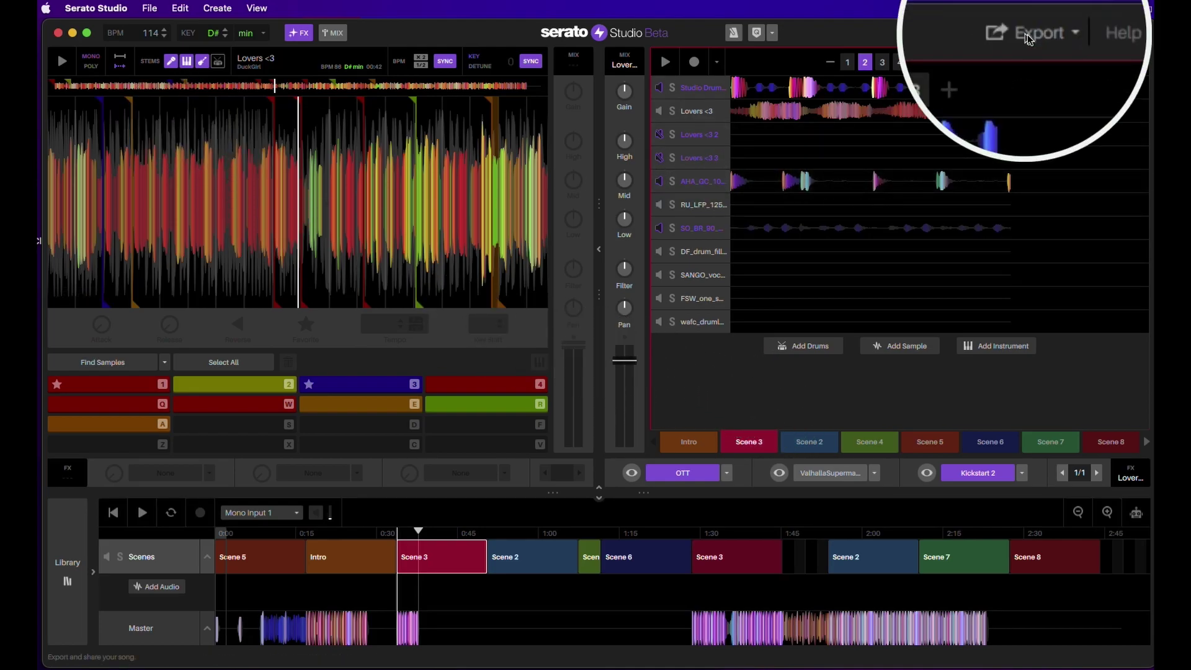
left_click(1038, 39)
left_click(1020, 65)
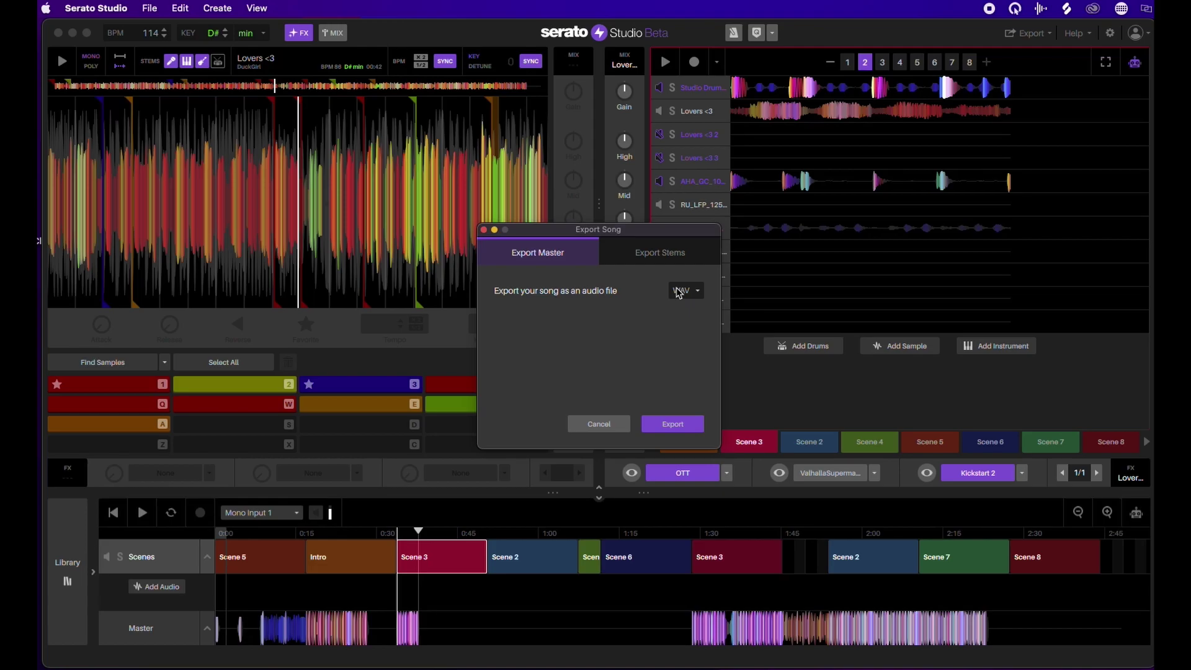
left_click(656, 254)
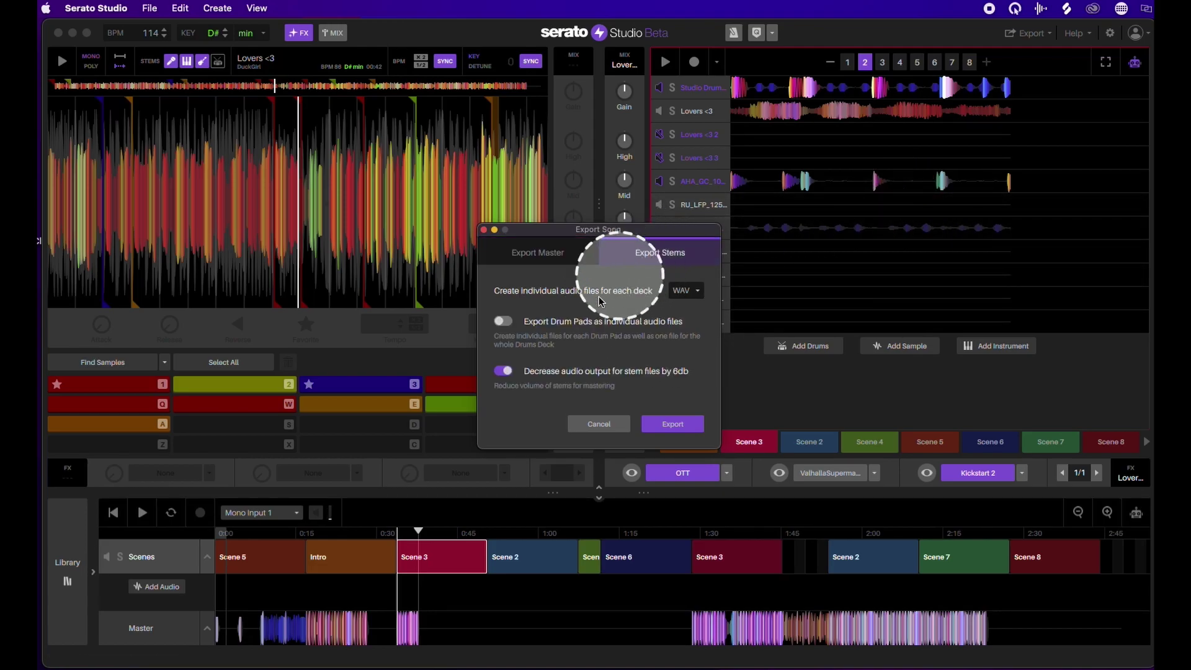
left_click(687, 291)
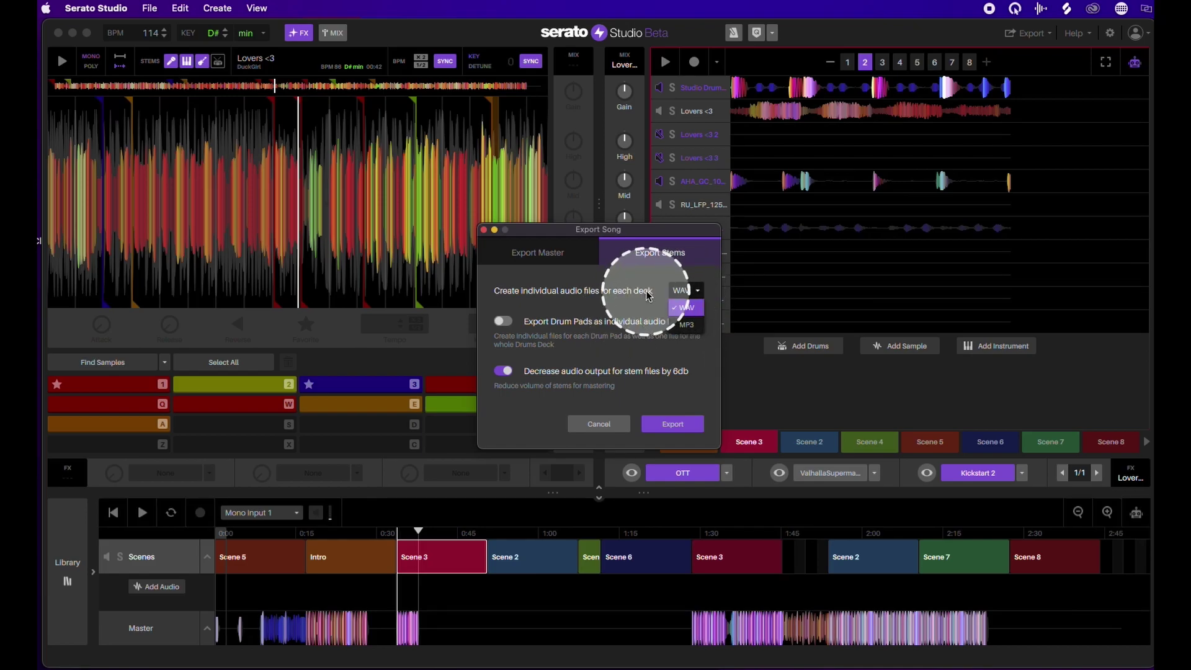
left_click(688, 308)
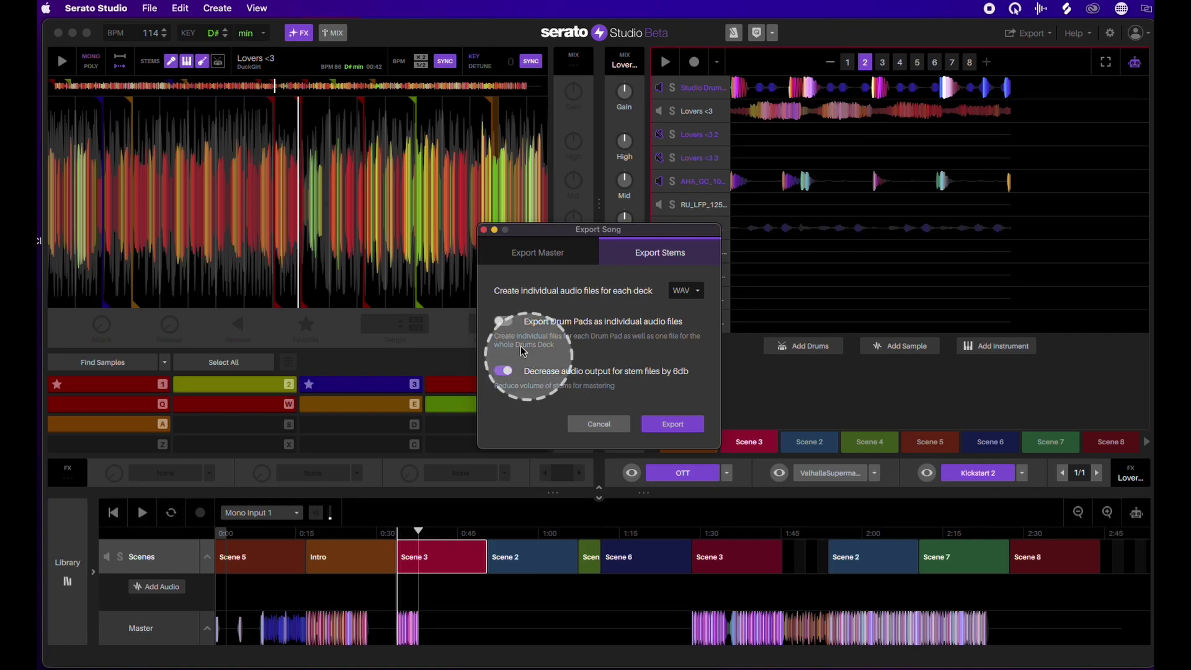
- Open the Studio Drums deck and enable 'Export Drum Pads as individual audio files'
left_click(786, 94)
left_click(784, 93)
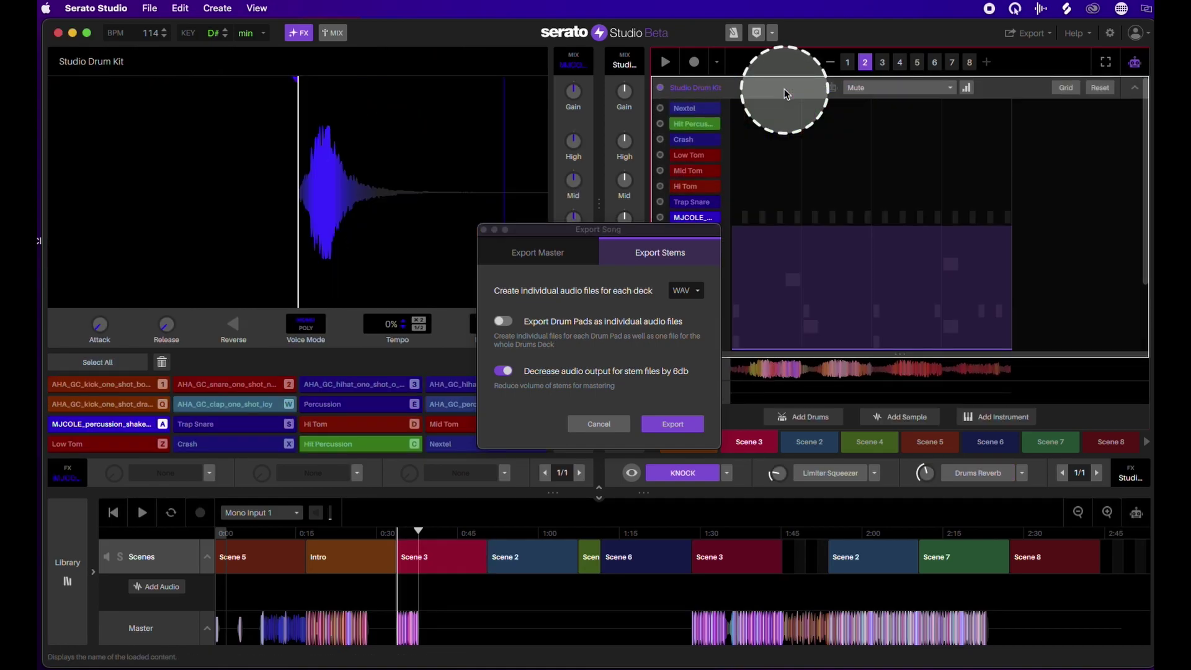
left_click_drag(661, 231, 533, 233)
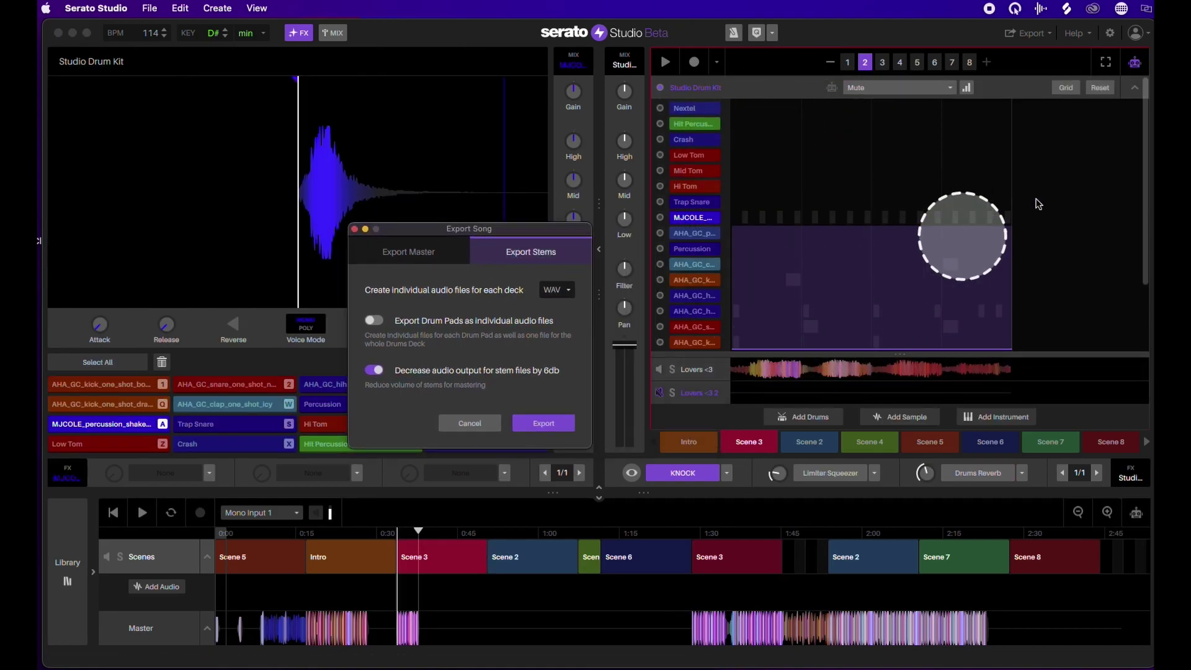
left_click(1094, 108)
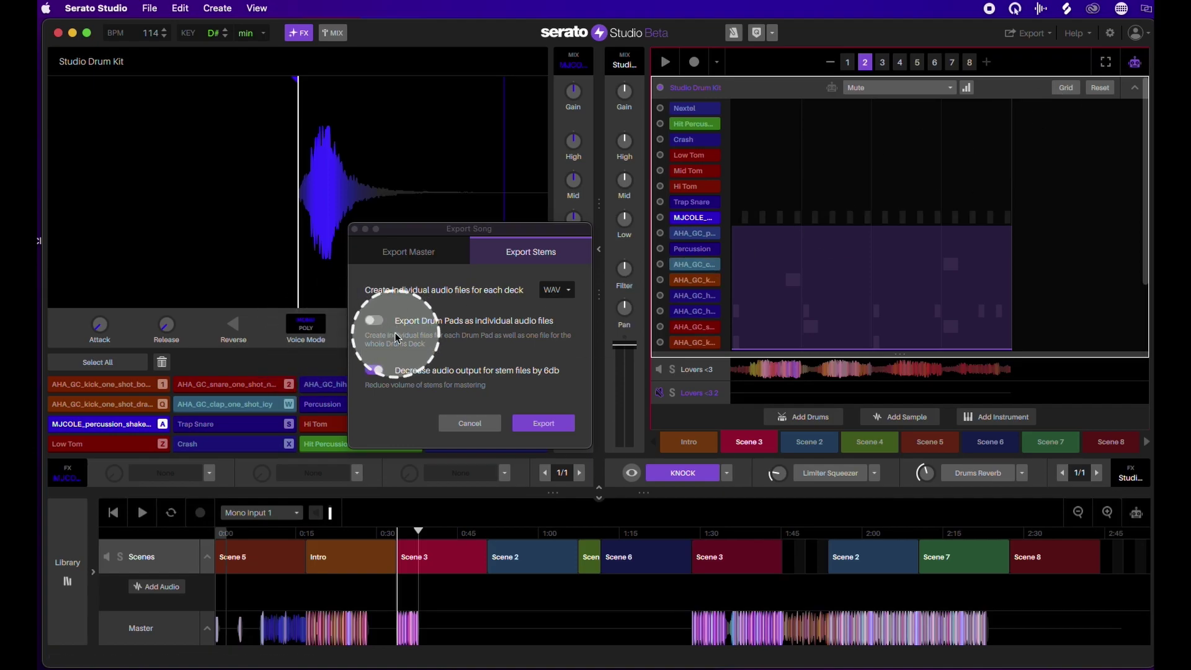
left_click(374, 327)
left_click(375, 321)
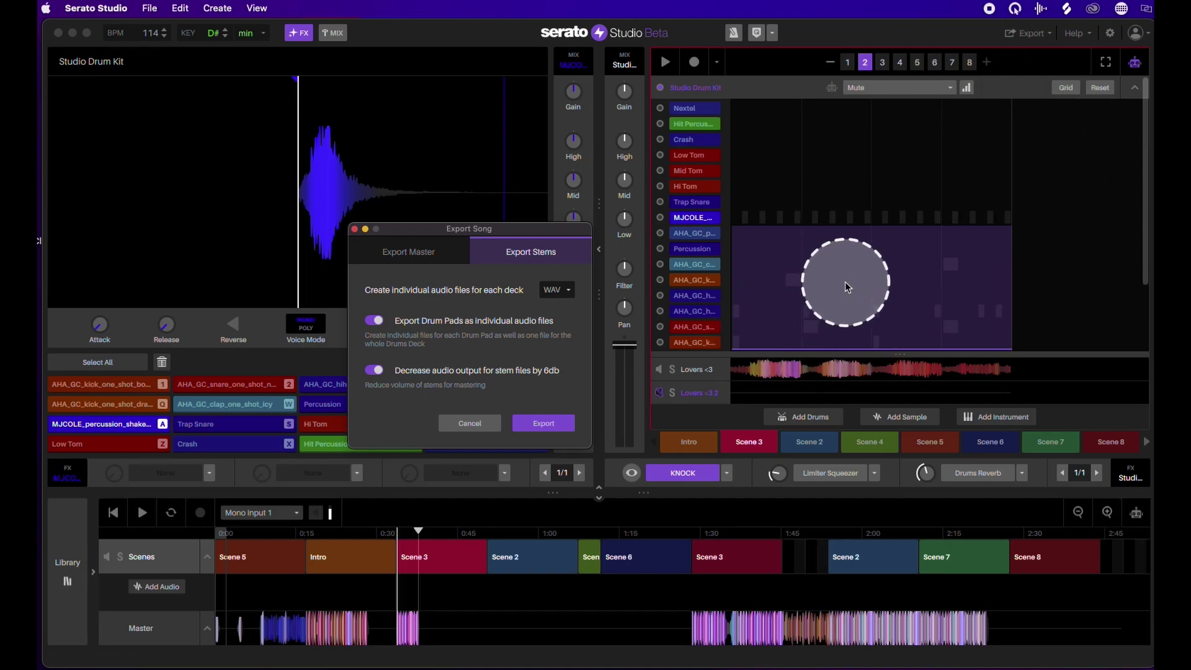
- Inspect the shaker, snare and hi-hat drum rows of the Studio Drum Kit
left_click(710, 219)
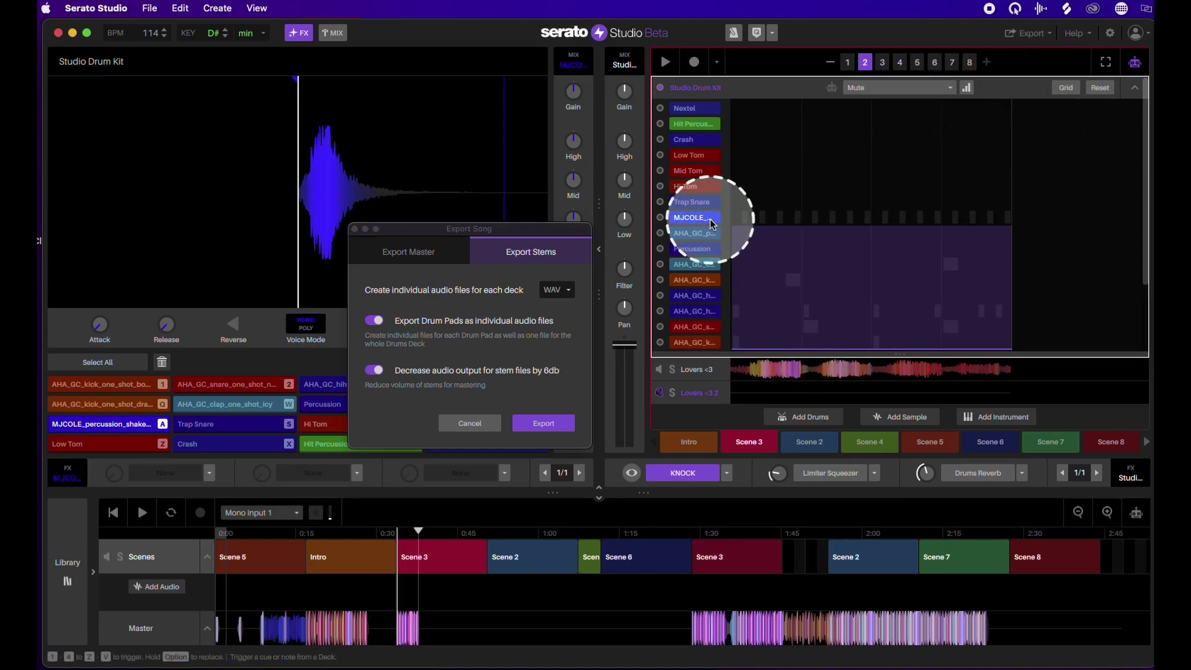
left_click(708, 326)
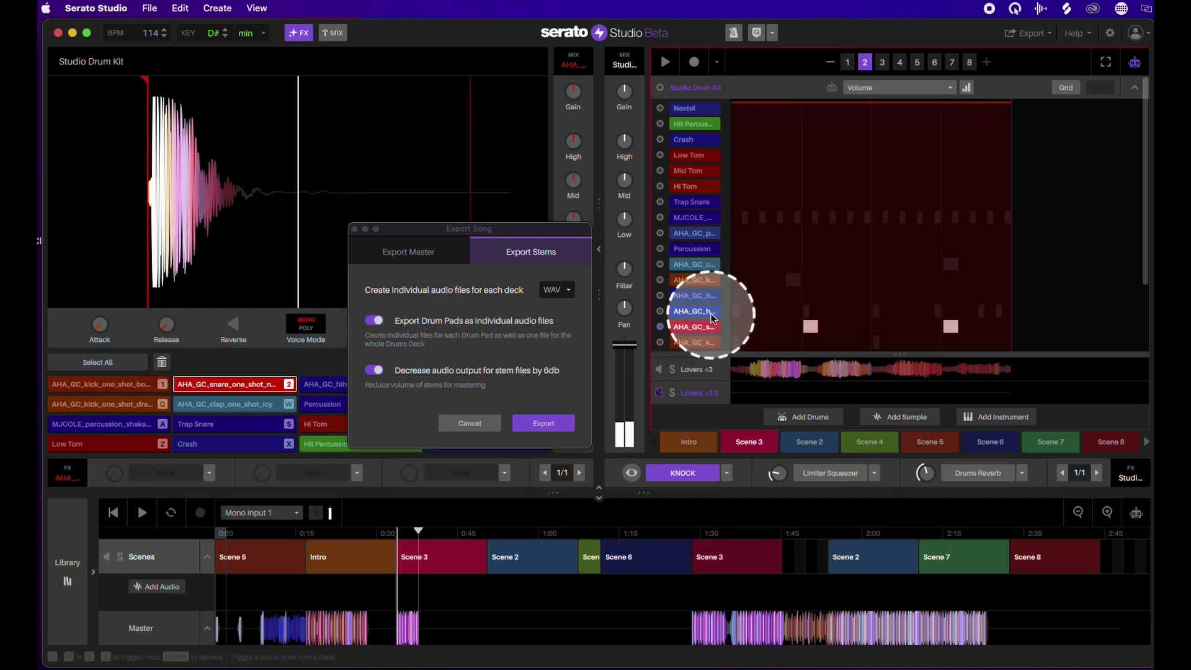
left_click(714, 313)
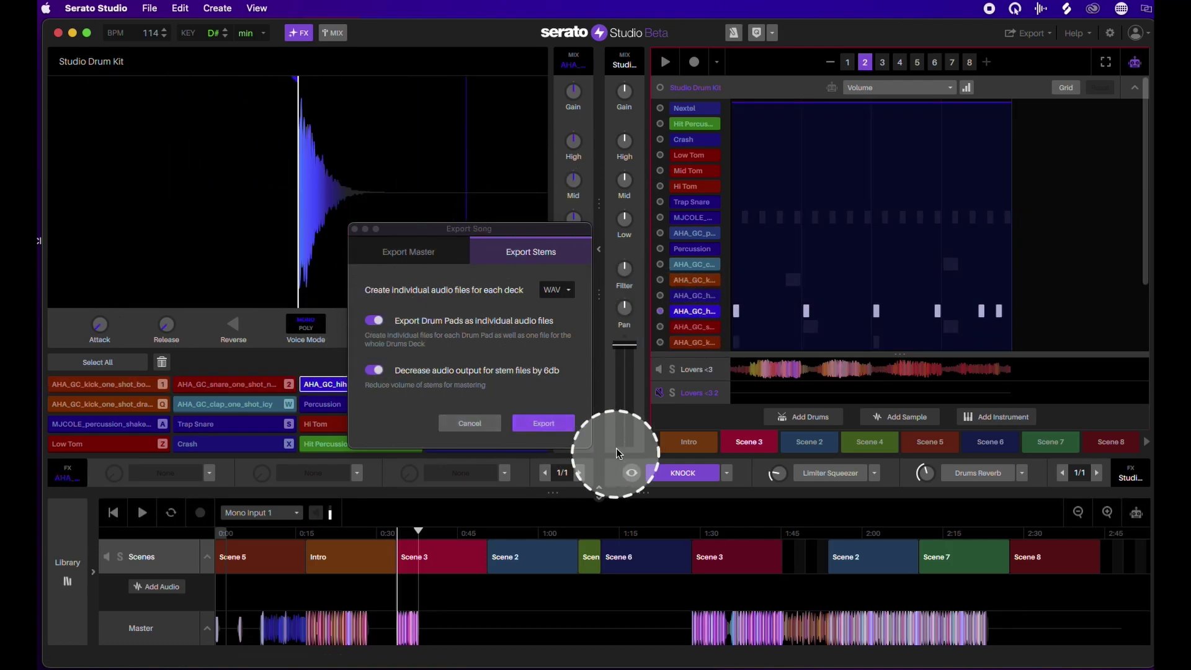
- Start the export, choose Desktop and begin naming a new folder 'Lovers 3 Bpm 114 D#min'
left_click(555, 422)
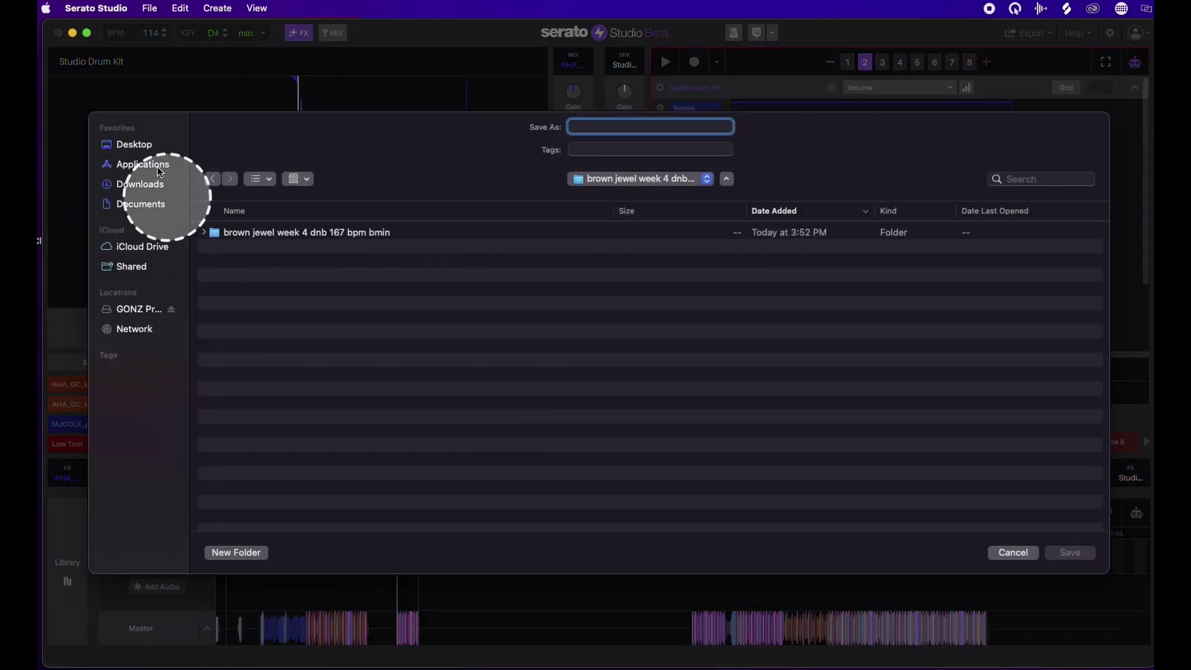
left_click(139, 144)
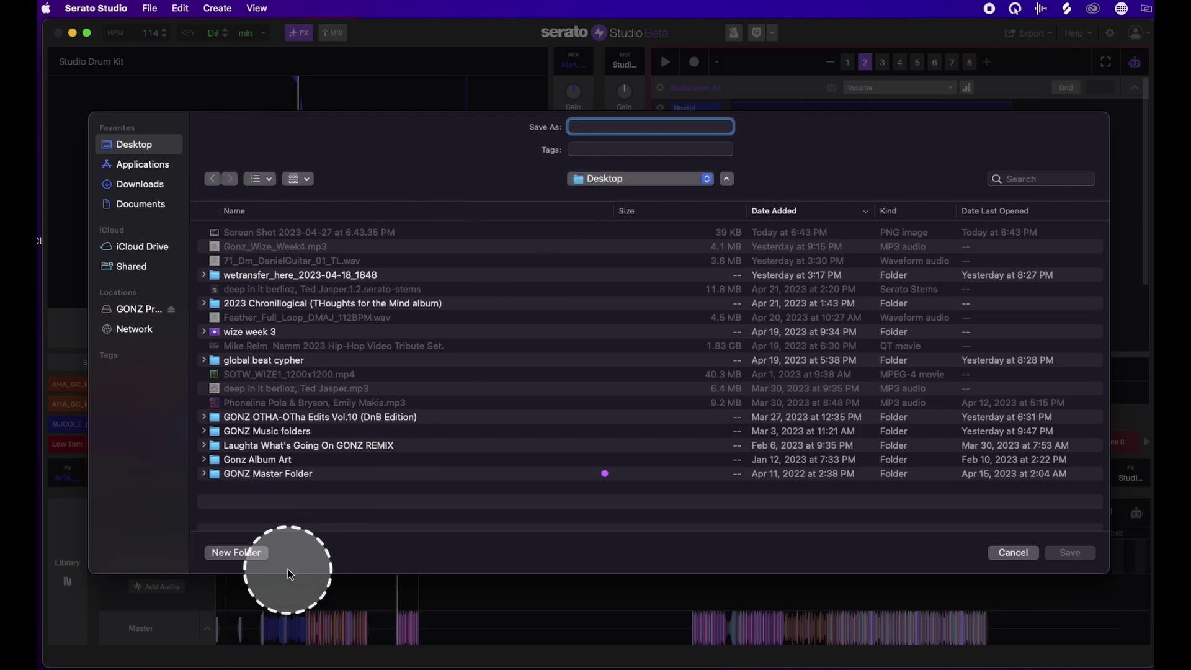
left_click(236, 552)
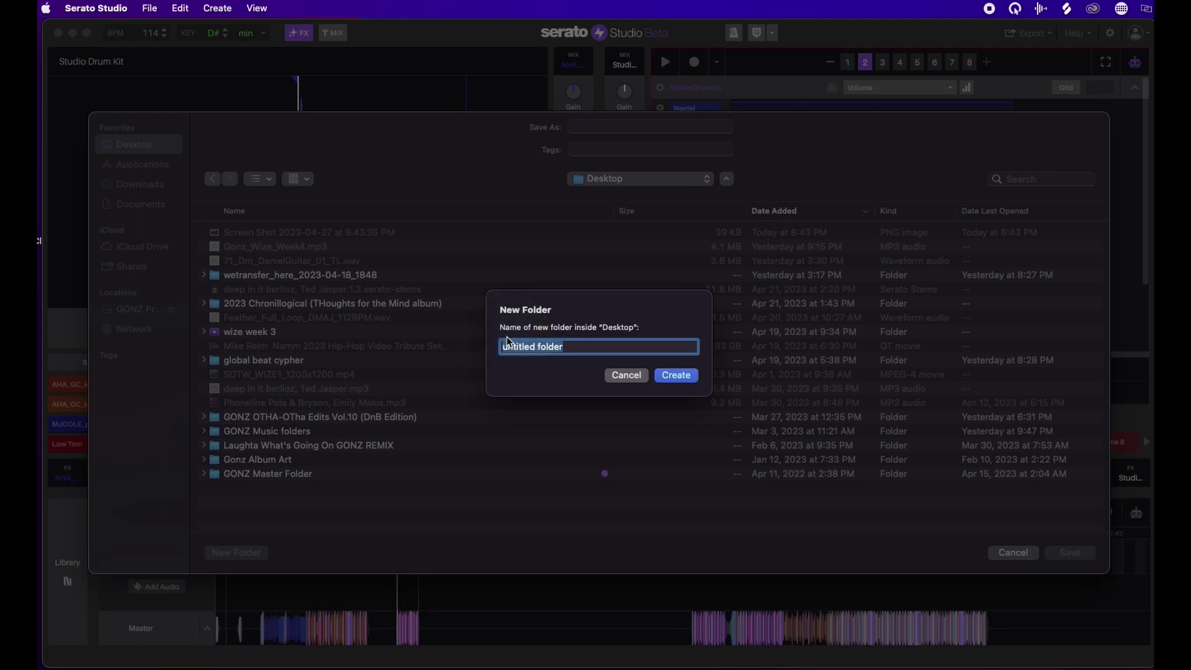
type("Lovers 3 Bpm 114 D#min")
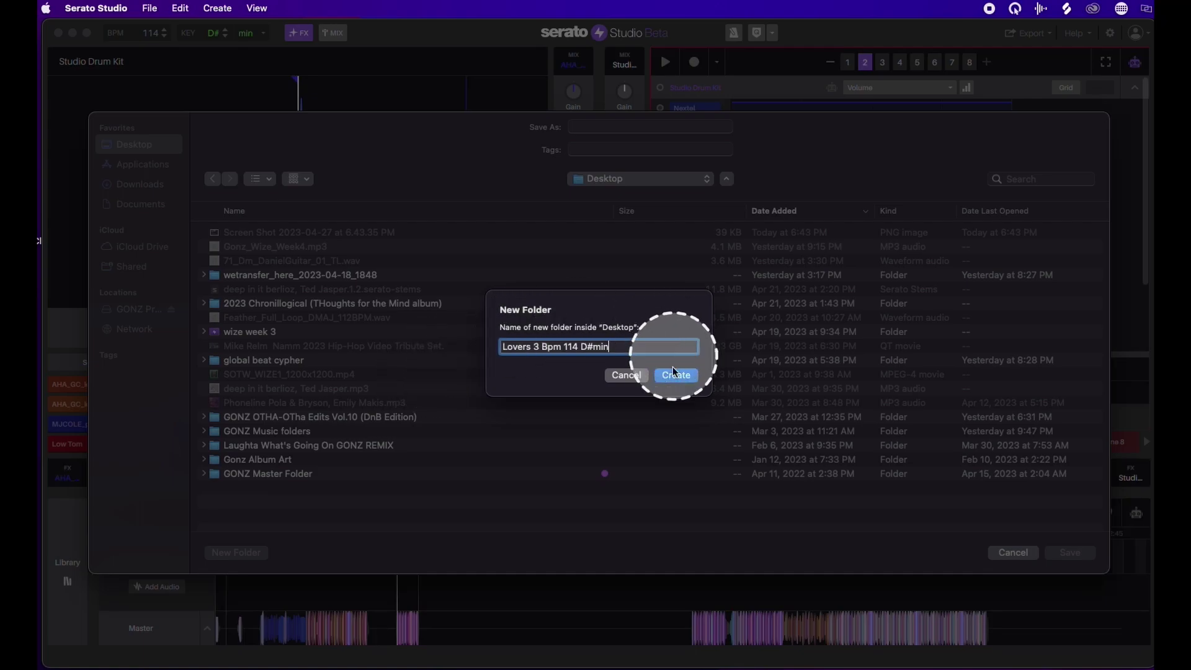
- Create the Lovers 3 Bpm 114 D#min folder and save the stems as 'lovers 3 Bpm 114'
left_click(675, 375)
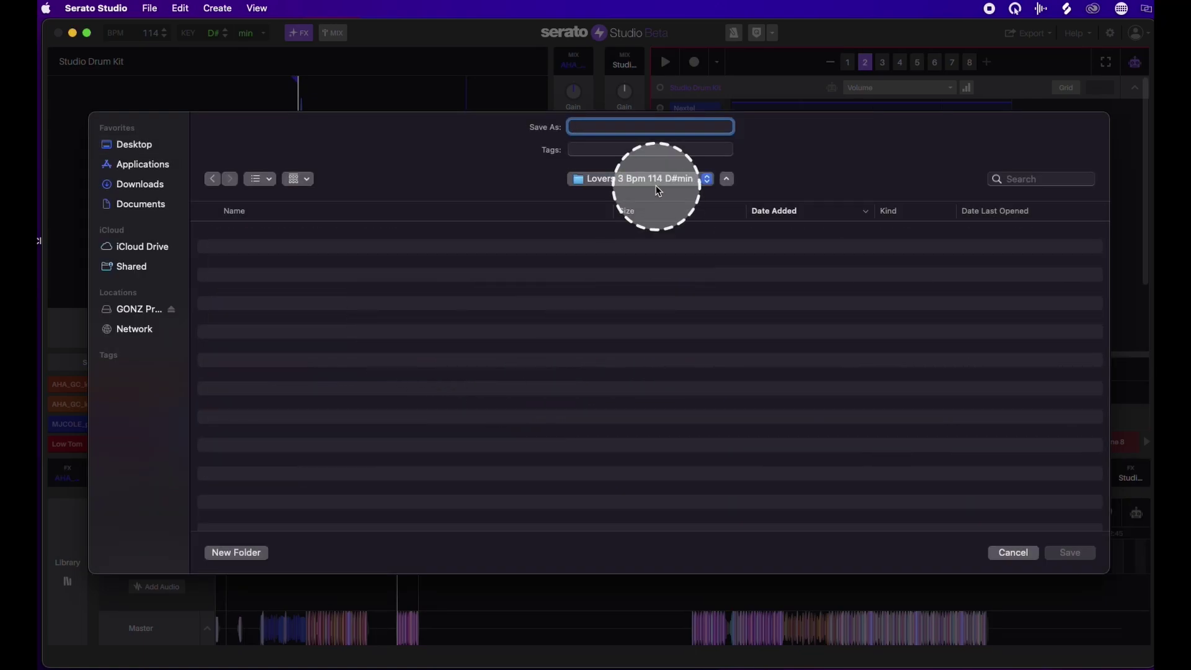
type("overs")
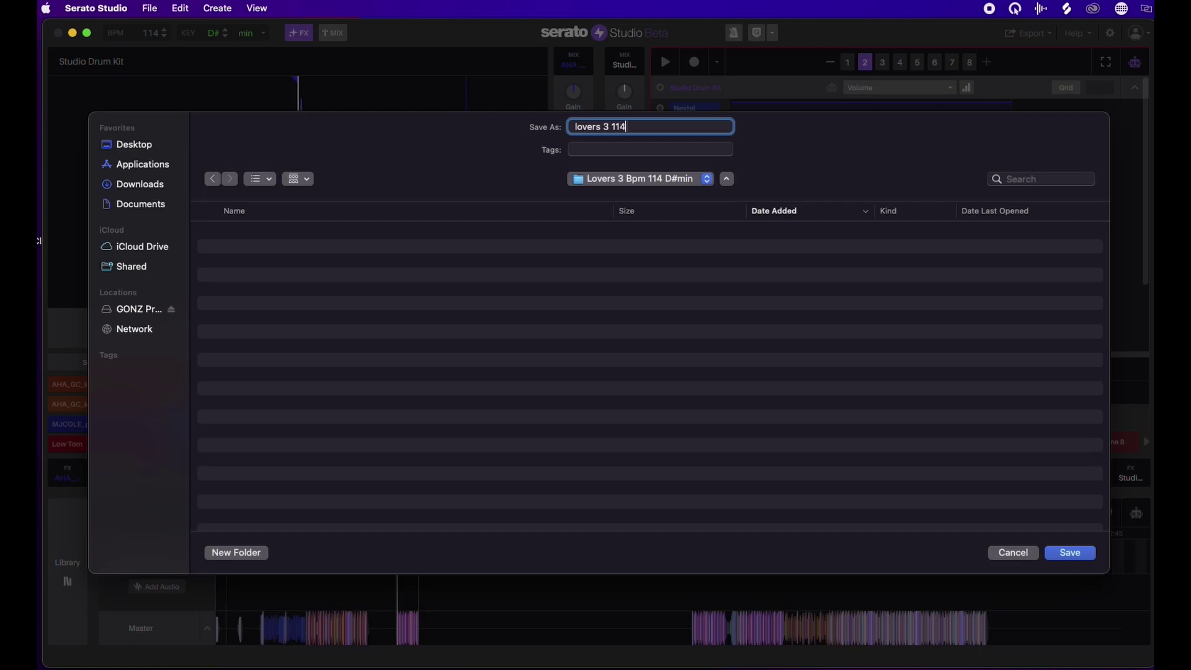
type("3 Bpm")
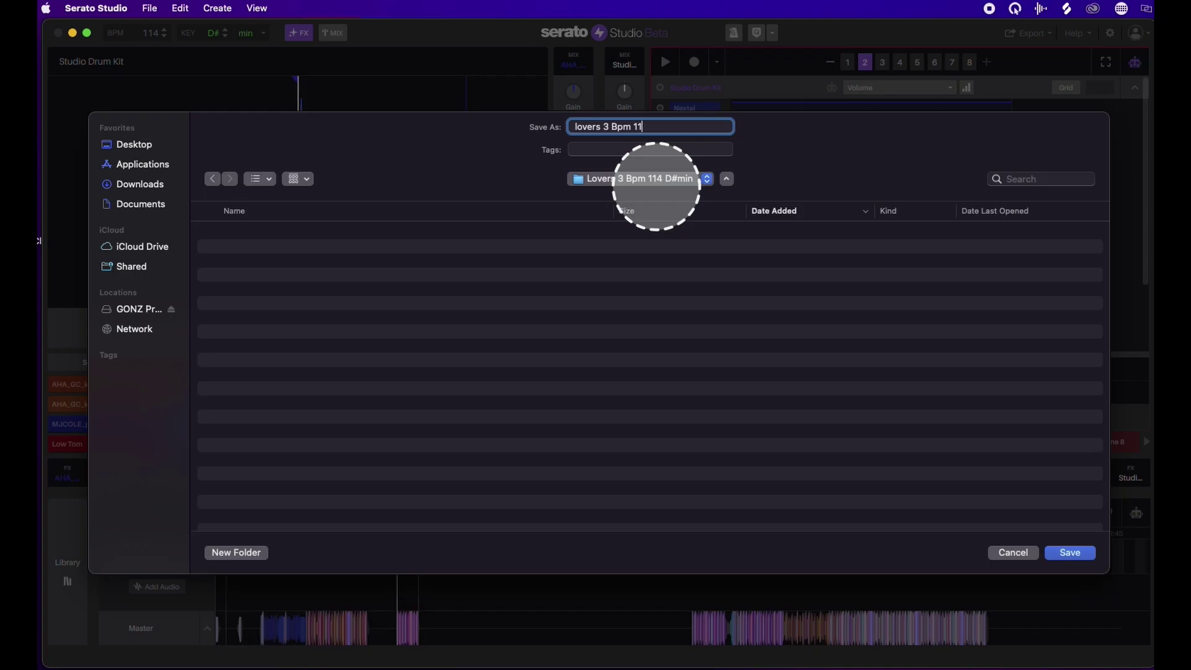
type(" 114")
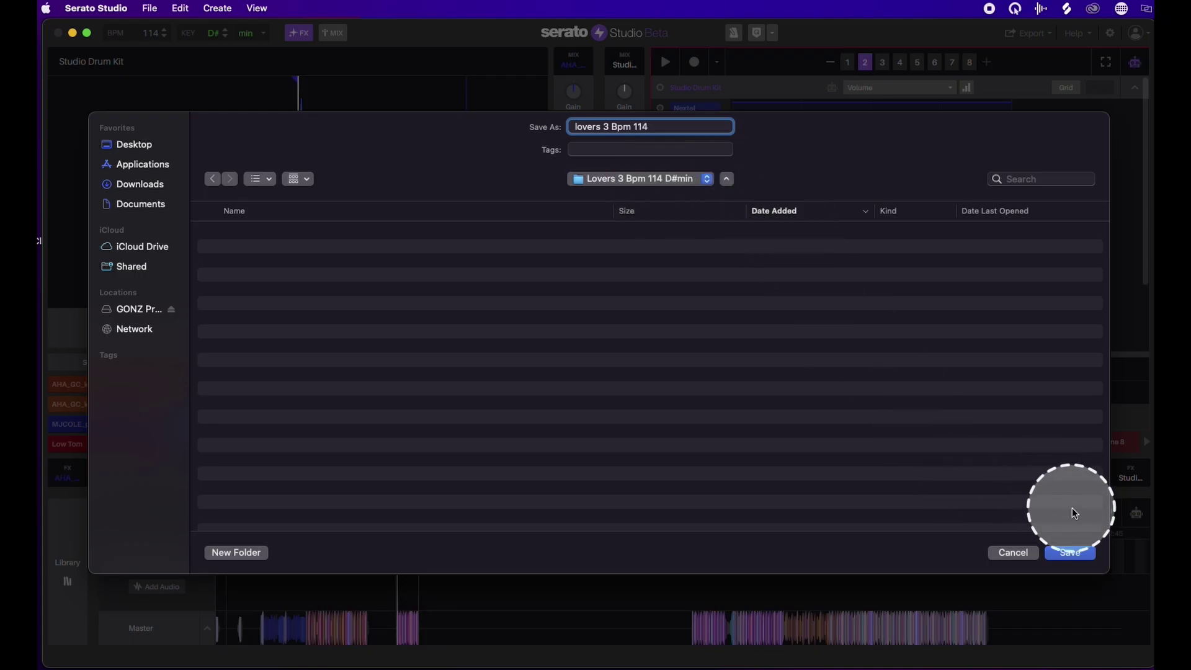
left_click(1071, 552)
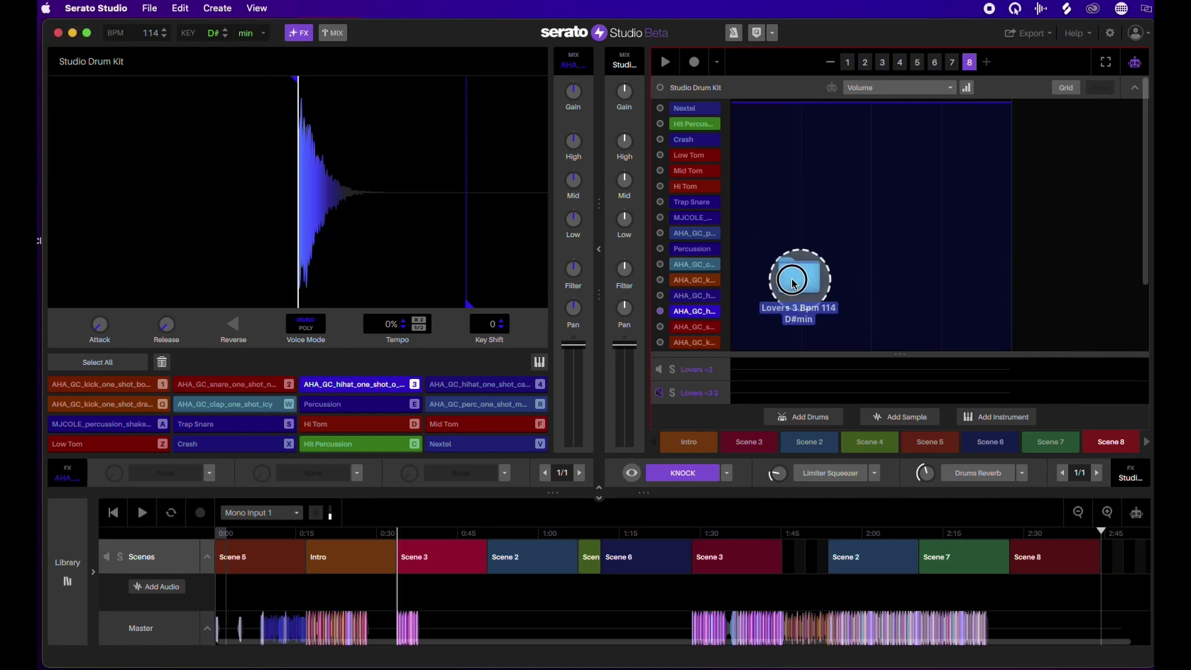
- Minimize Serato Studio and Audio Hijack and close the Mouse Halo settings
left_click(71, 34)
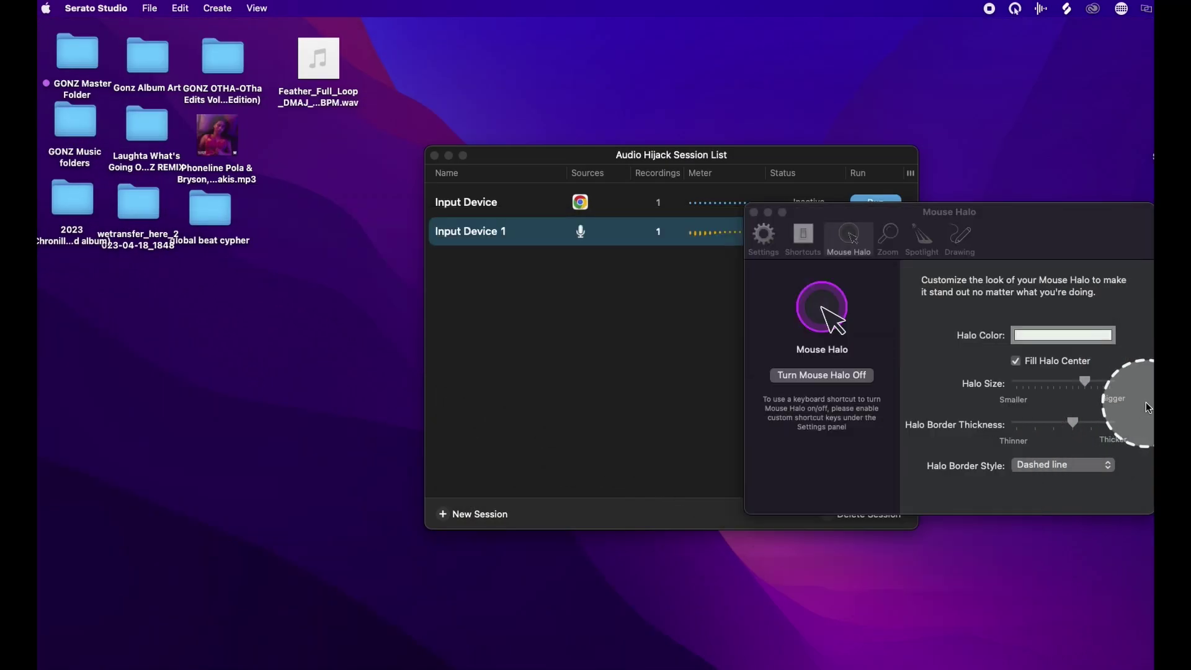
left_click(753, 212)
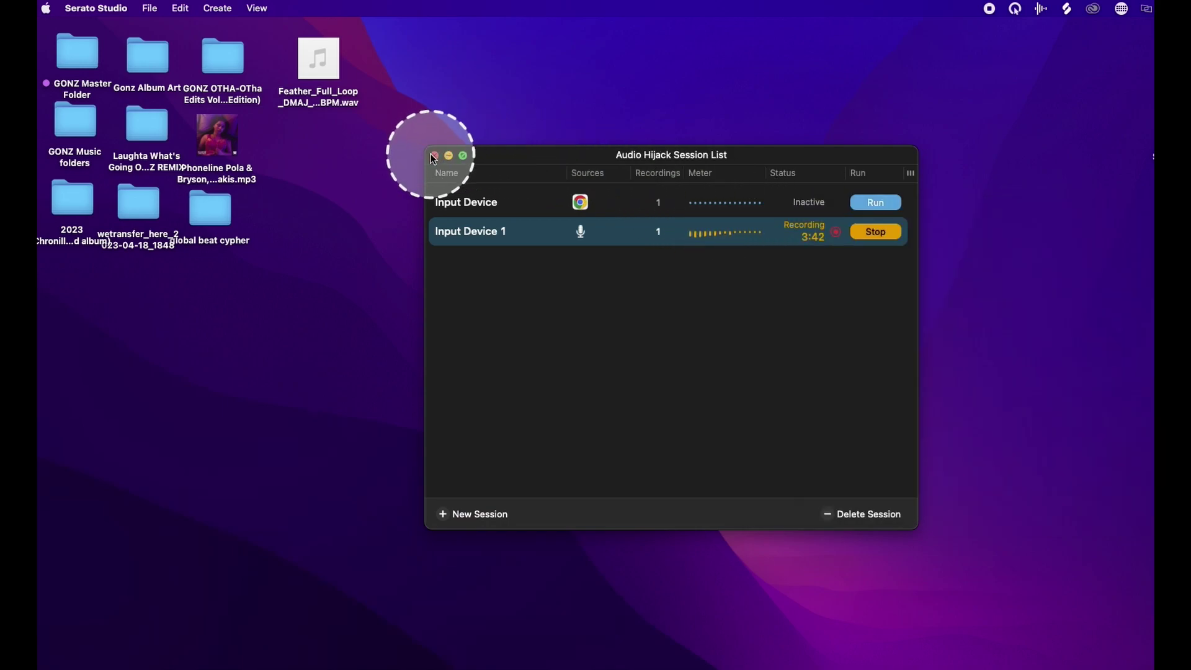
left_click(448, 155)
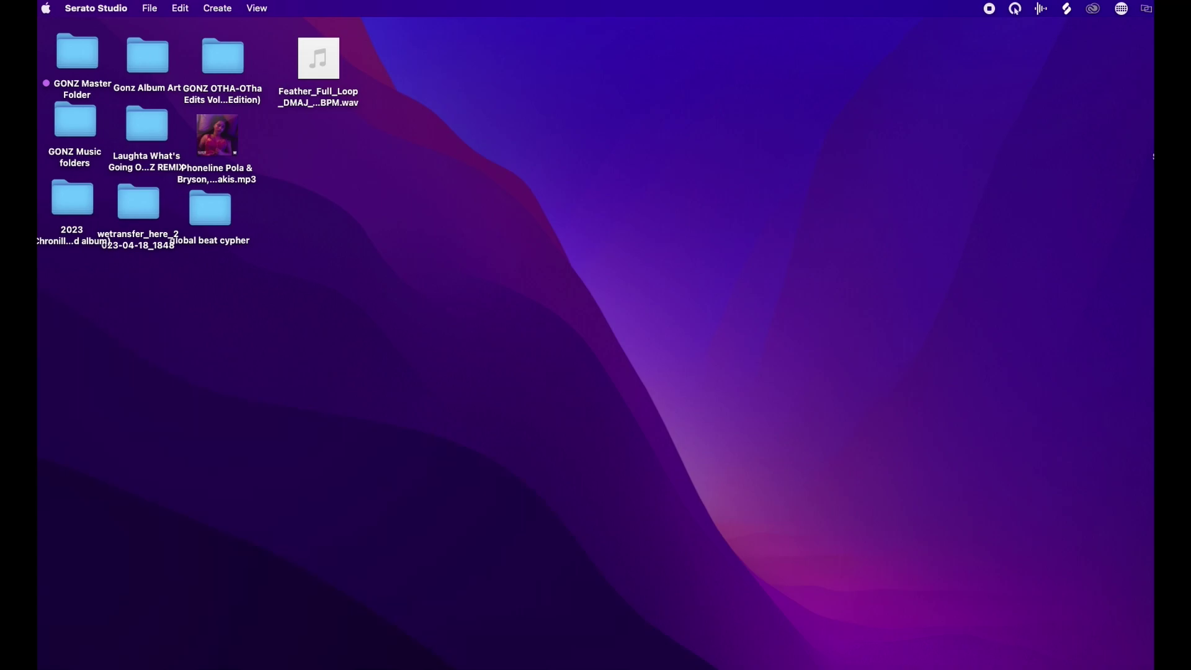
- Open Lovers 3 Bpm 114 D#min and its stems folder, widening the Name column
left_click(388, 261)
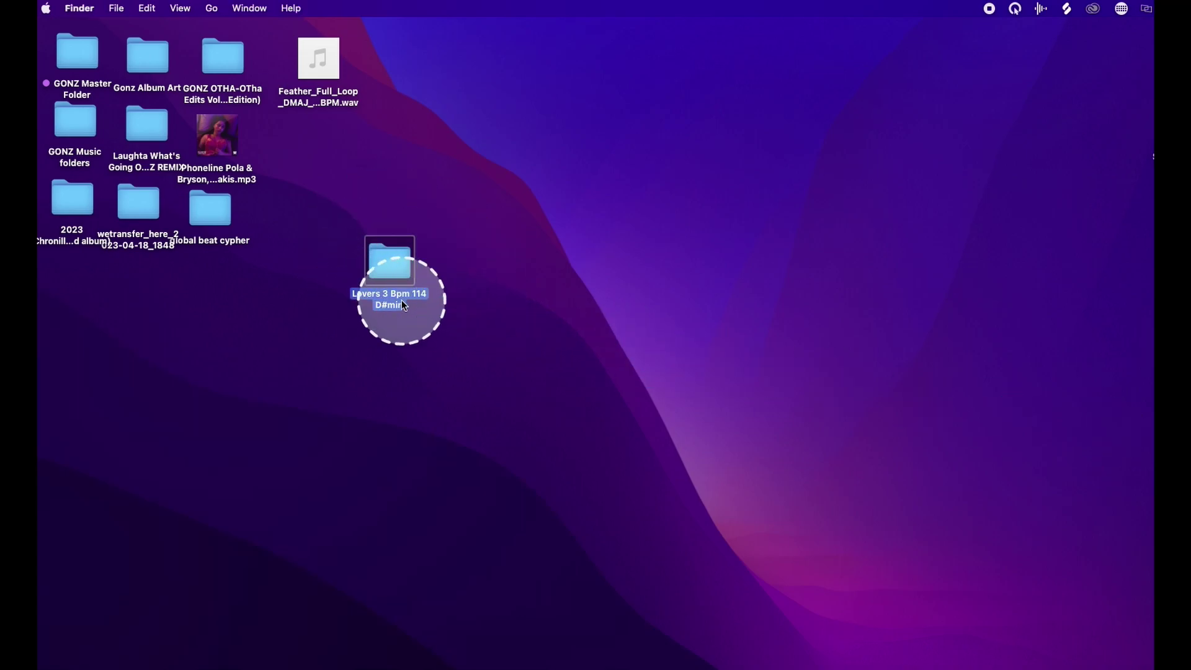
double_click(398, 263)
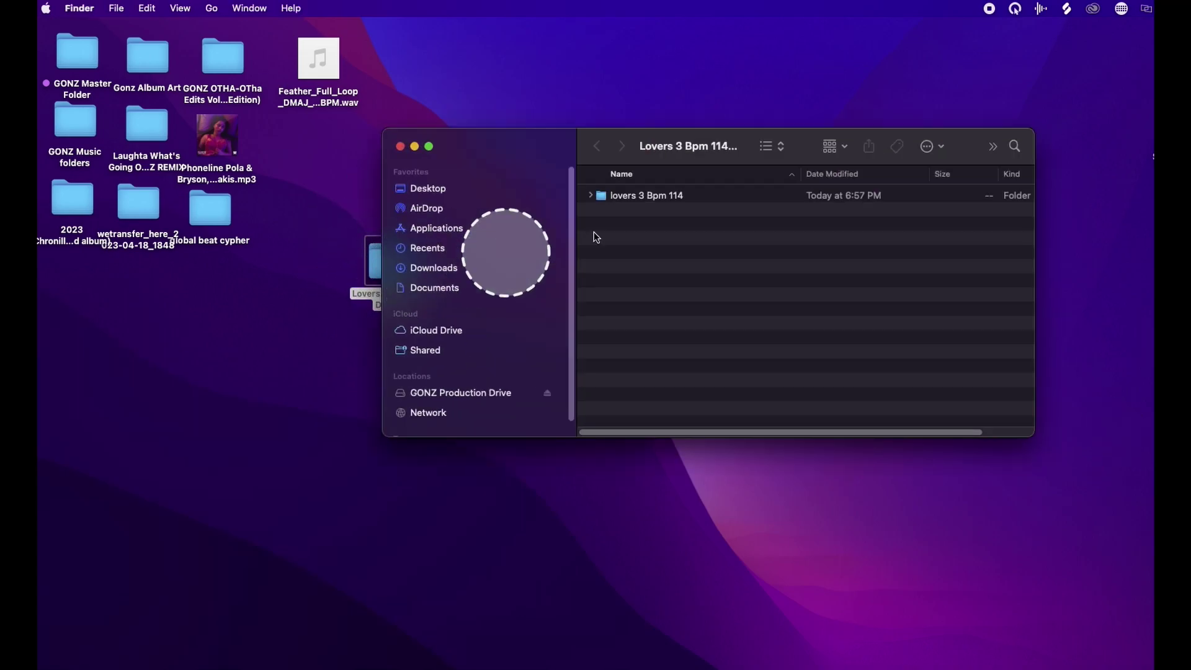
double_click(637, 195)
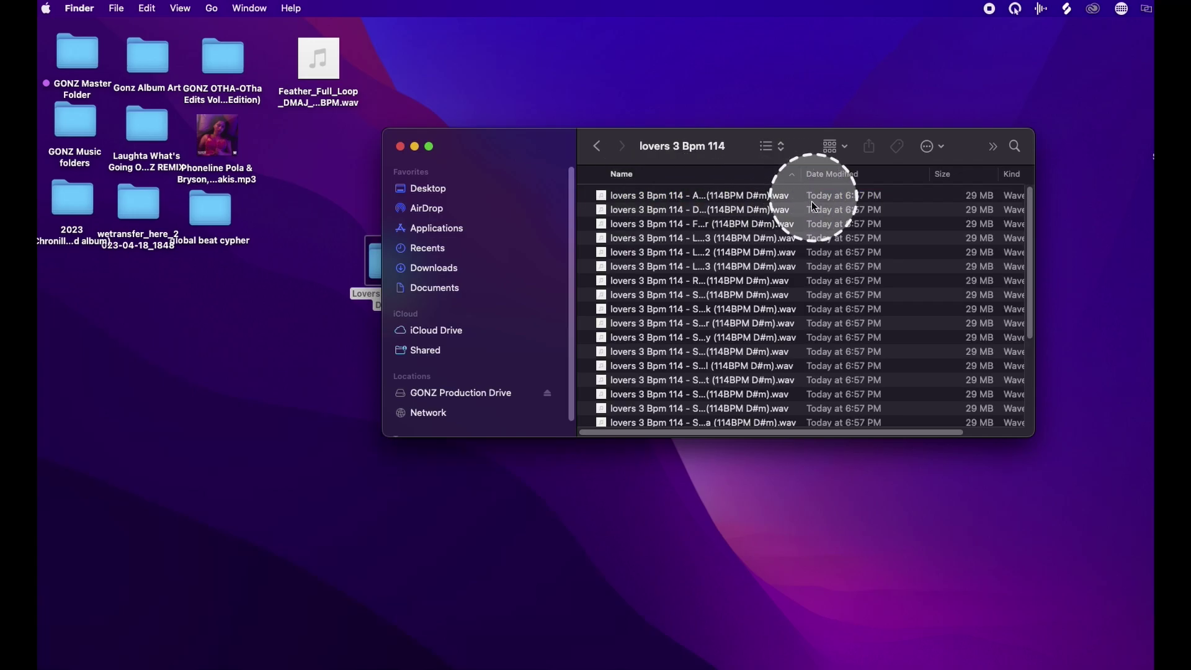
scroll(802, 299, "down", 6)
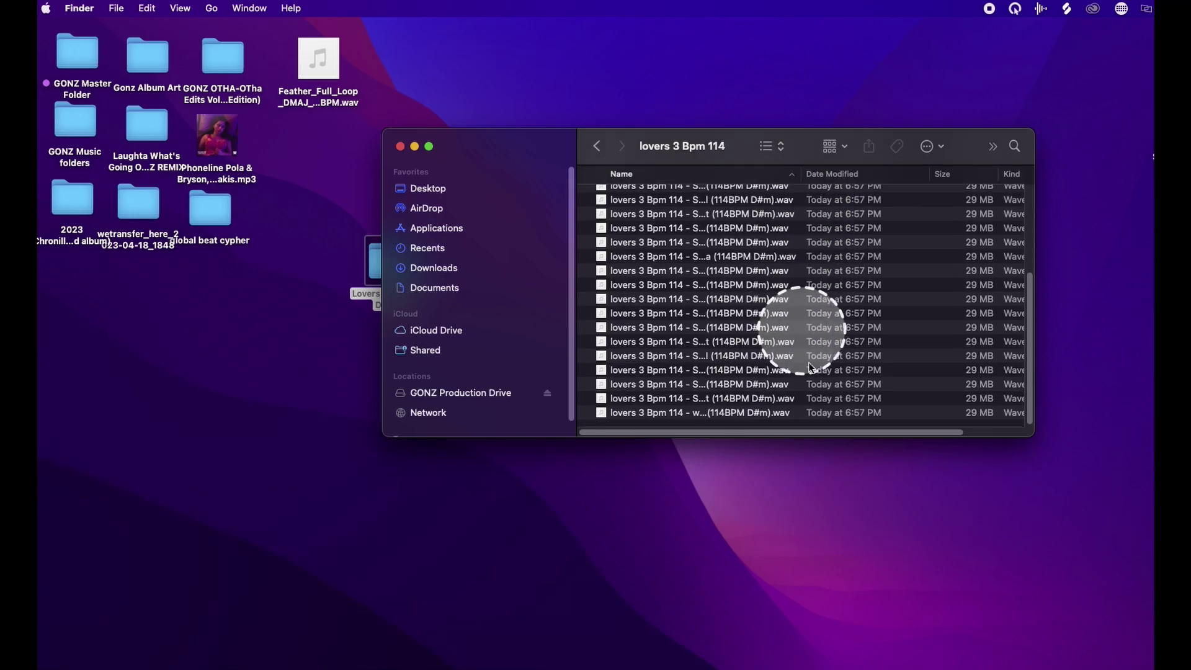
scroll(803, 385, "up", 8)
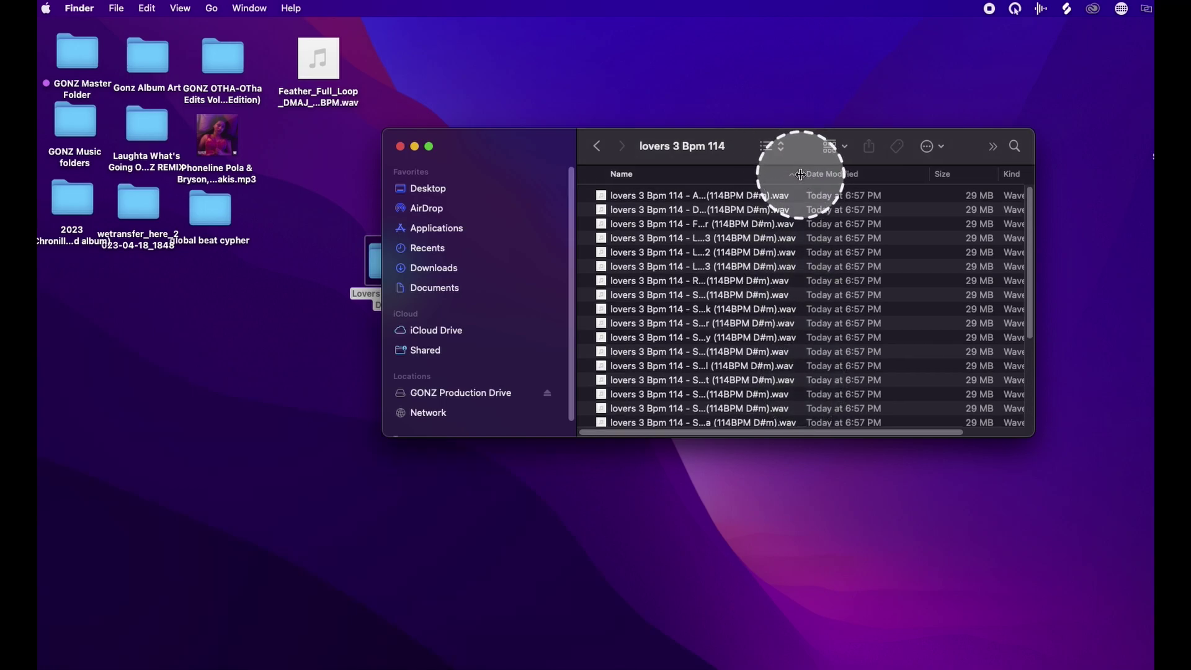
left_click_drag(801, 175, 969, 177)
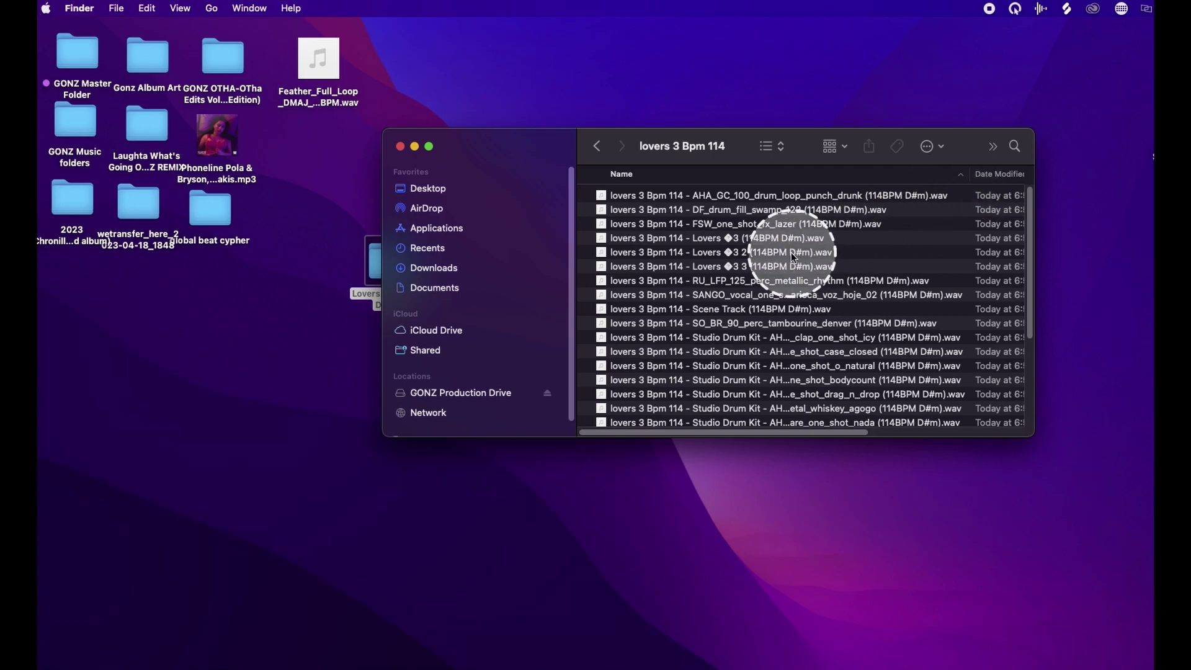
scroll(720, 310, "down", 3)
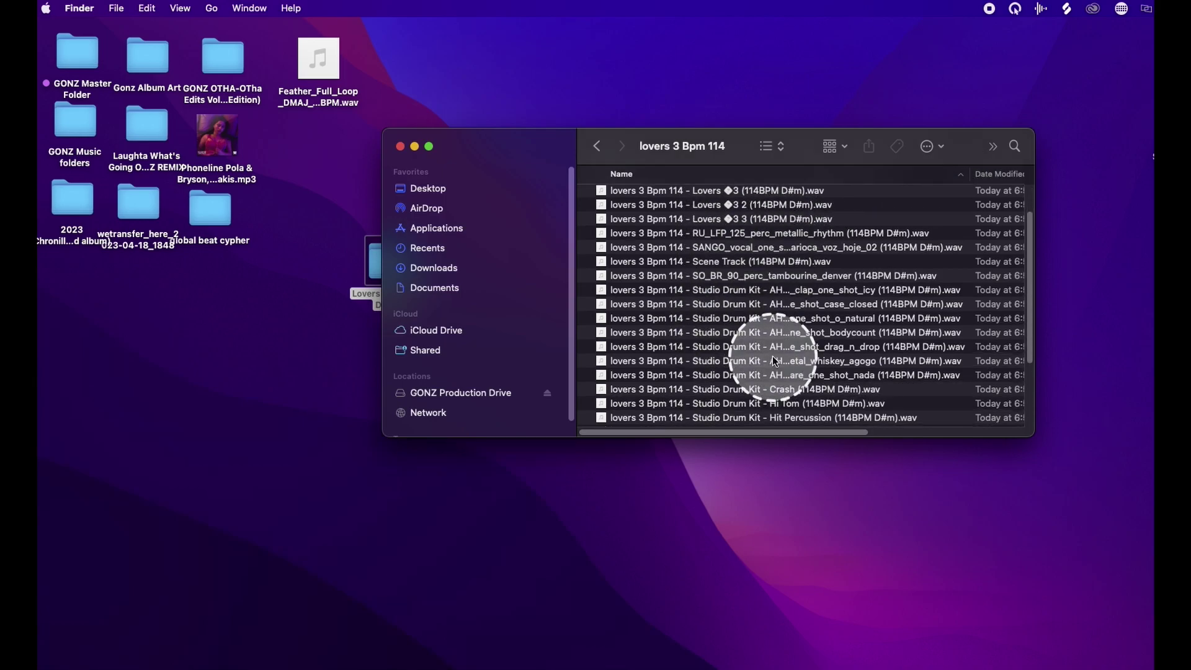
scroll(773, 355, "down", 3)
scroll(772, 355, "up", 3)
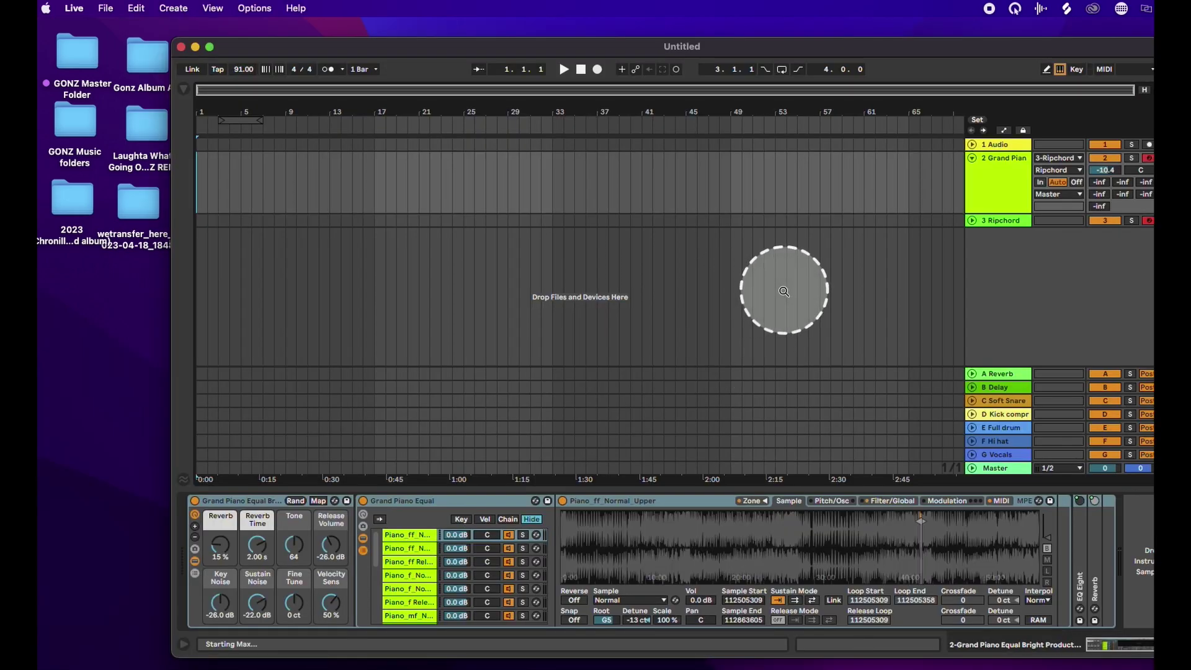
- Resize the Live window beside the stems folder placed at the desktop's top right
left_click_drag(789, 40, 706, 40)
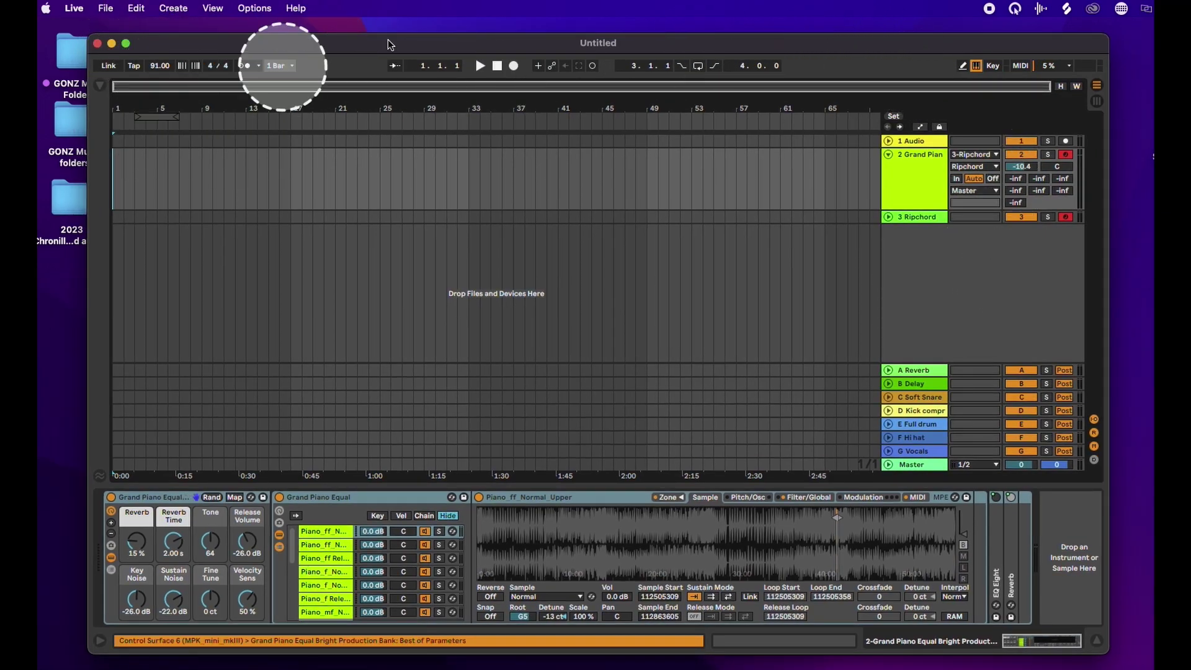
left_click_drag(460, 49, 467, 466)
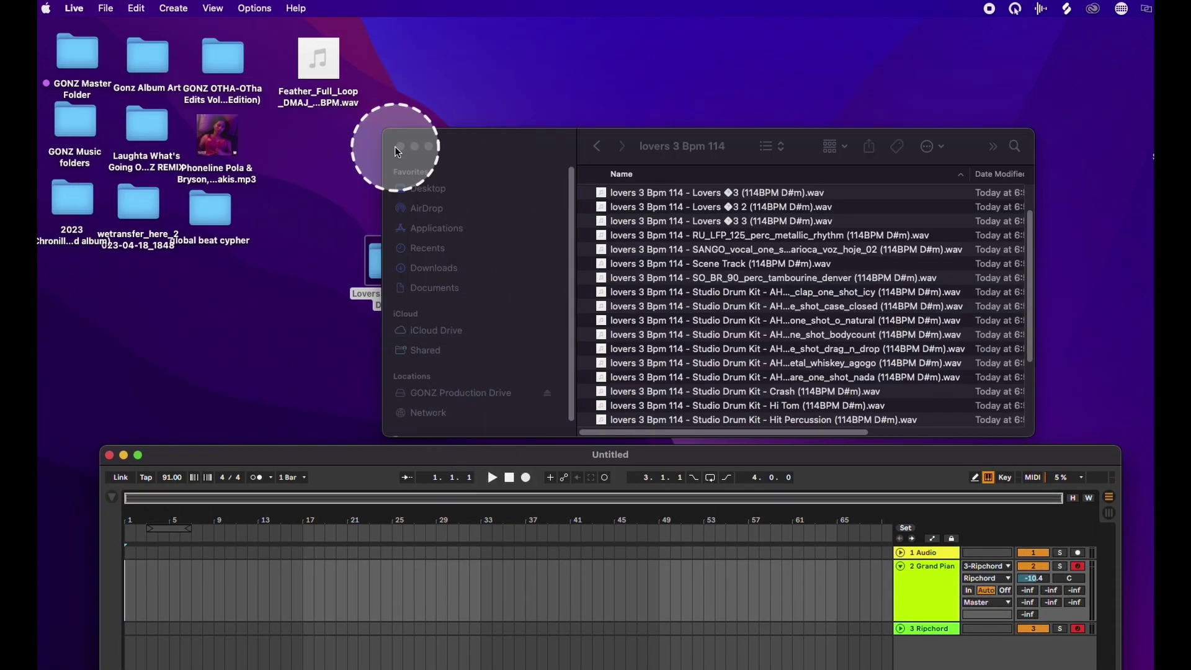
left_click_drag(399, 147, 851, 120)
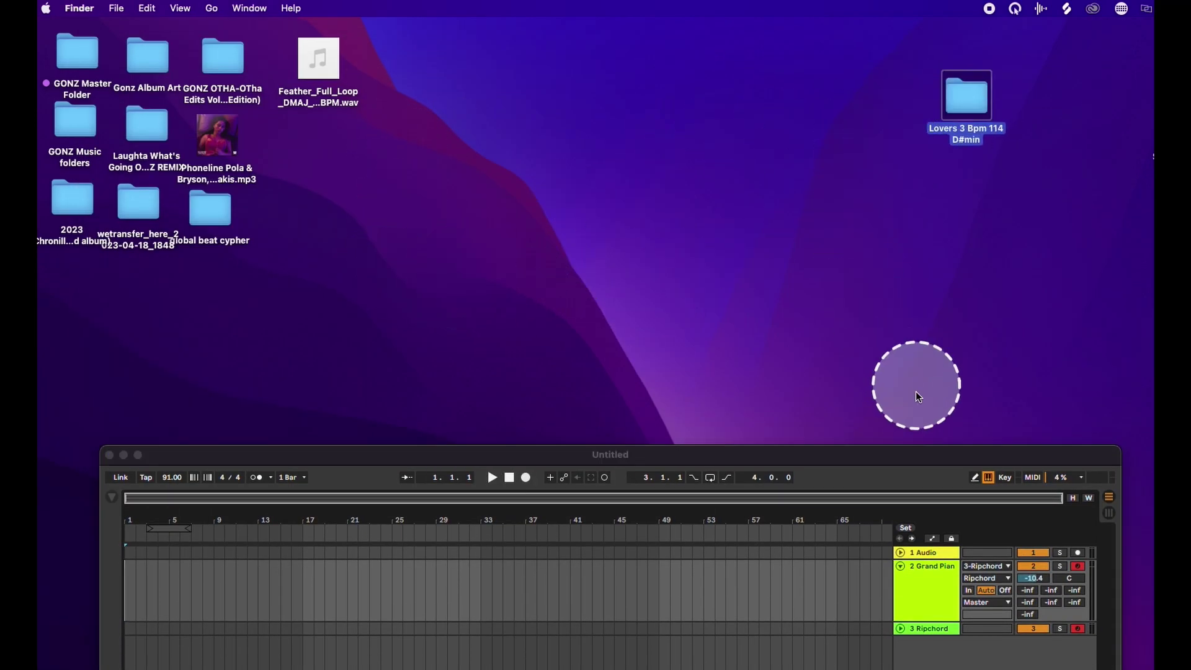
left_click_drag(755, 455, 678, 75)
left_click_drag(1044, 74, 896, 42)
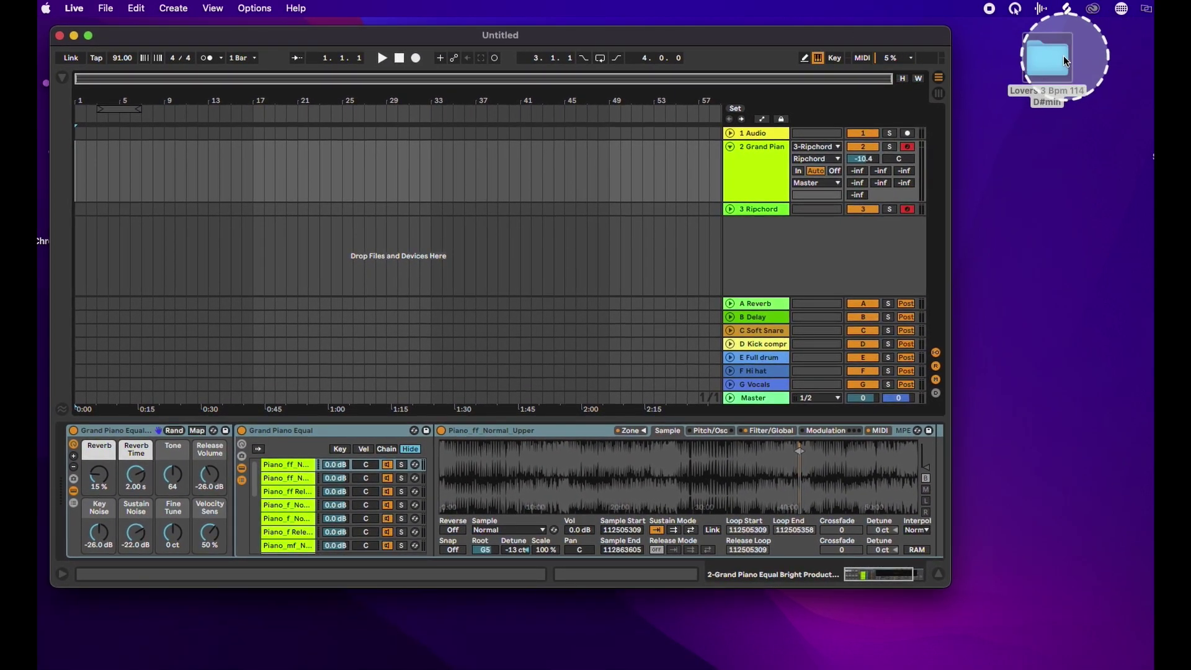
left_click_drag(1053, 63, 1029, 99)
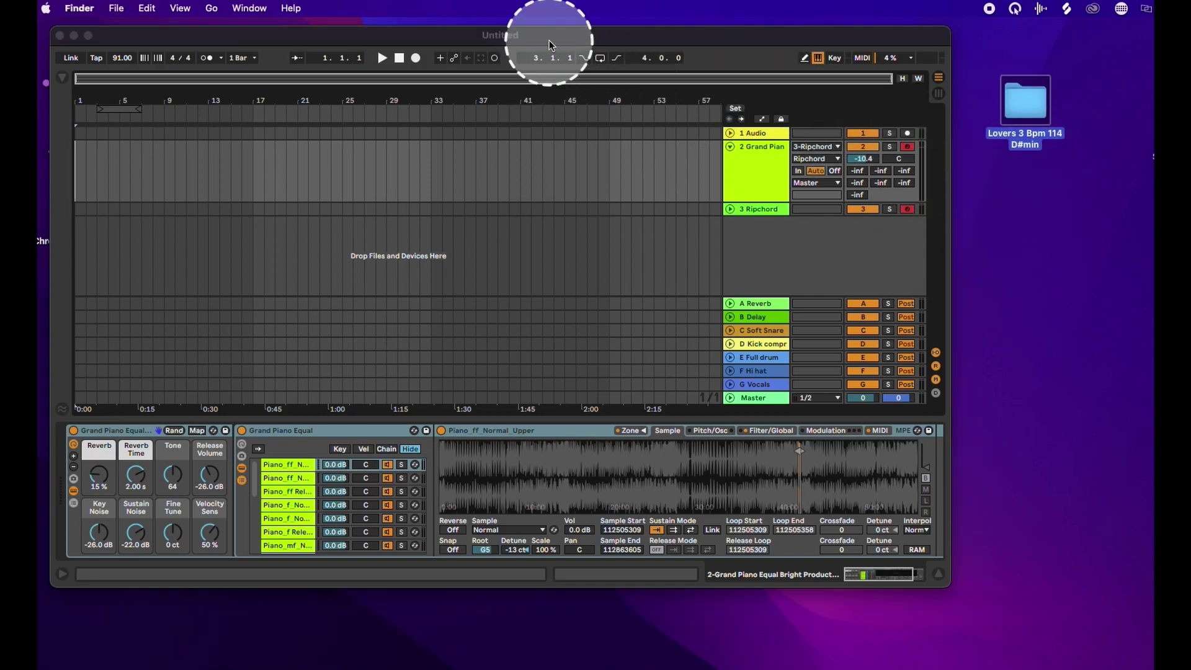
mouse_move(552, 42)
left_mouse_down()
mouse_move(566, 42)
mouse_move(562, 55)
left_mouse_up()
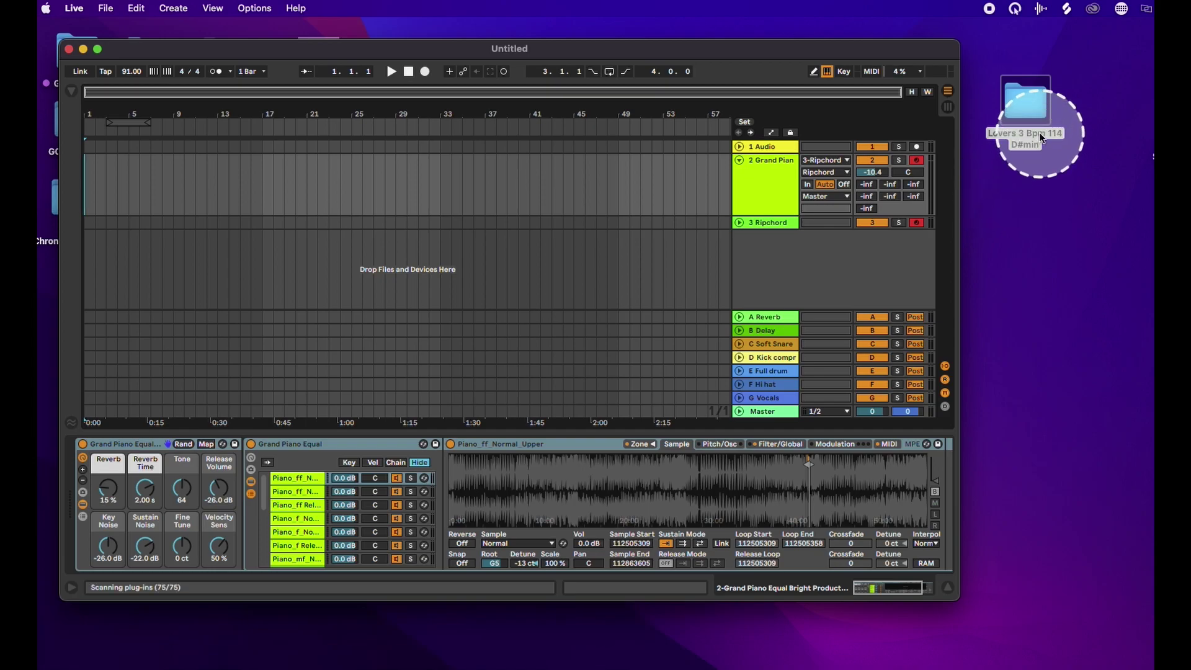
left_click_drag(119, 106, 147, 103)
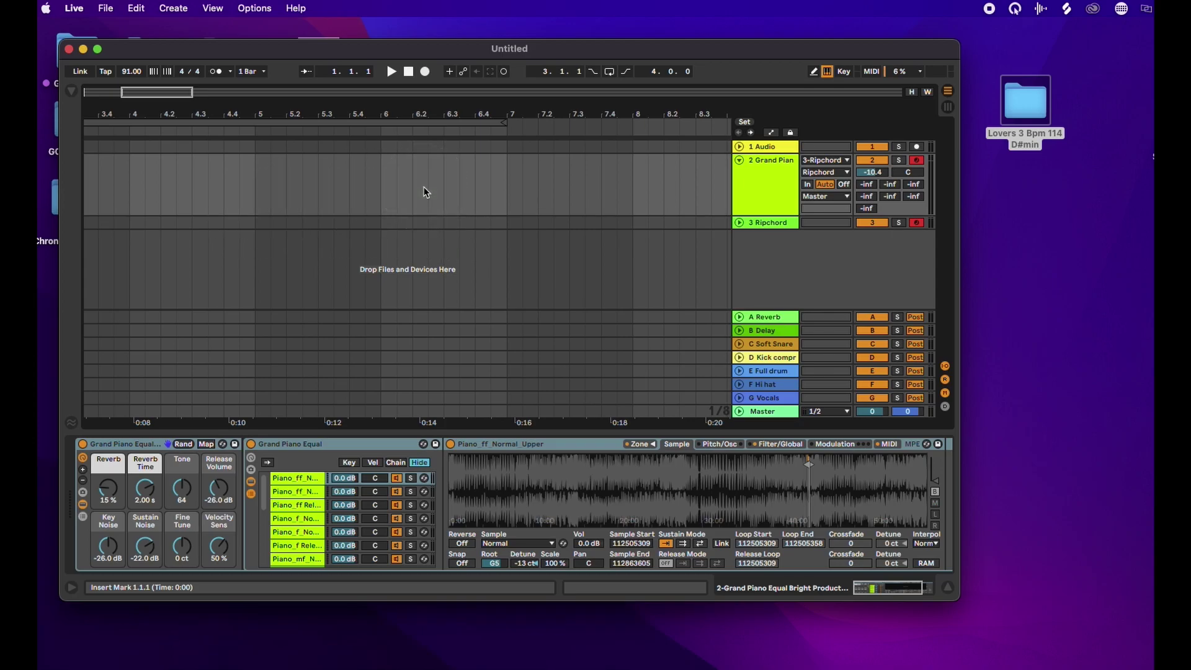
- Load GONZ New Mix template.als, hide the Browser and expand the 1 Audio track
left_click(72, 90)
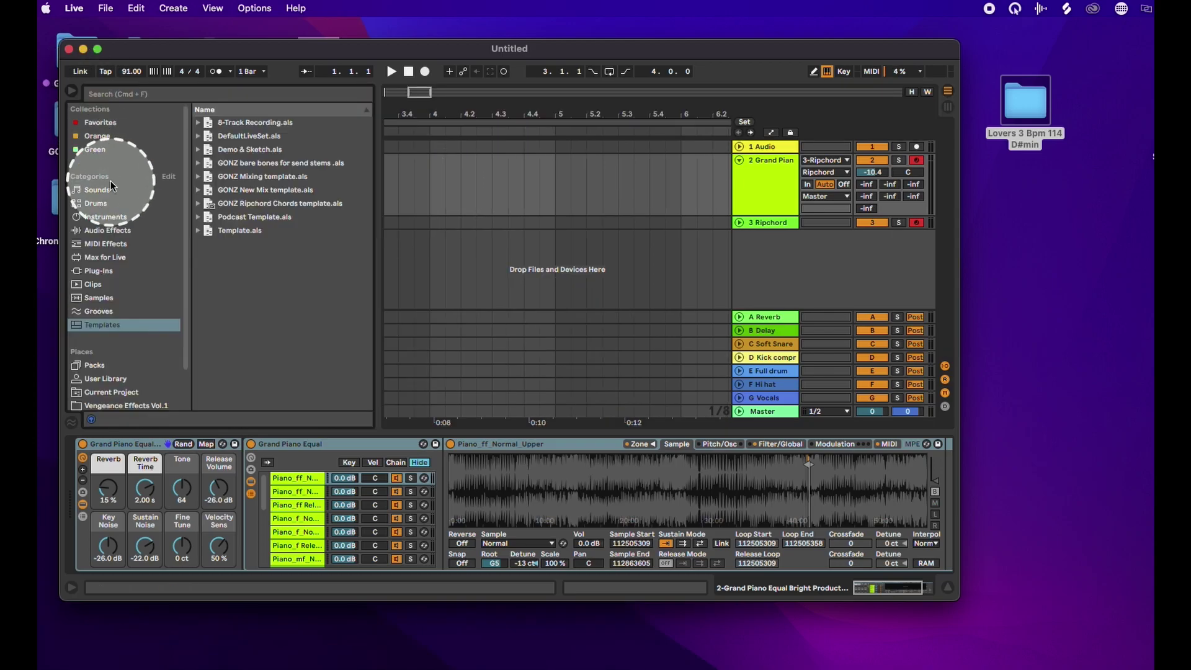
double_click(266, 190)
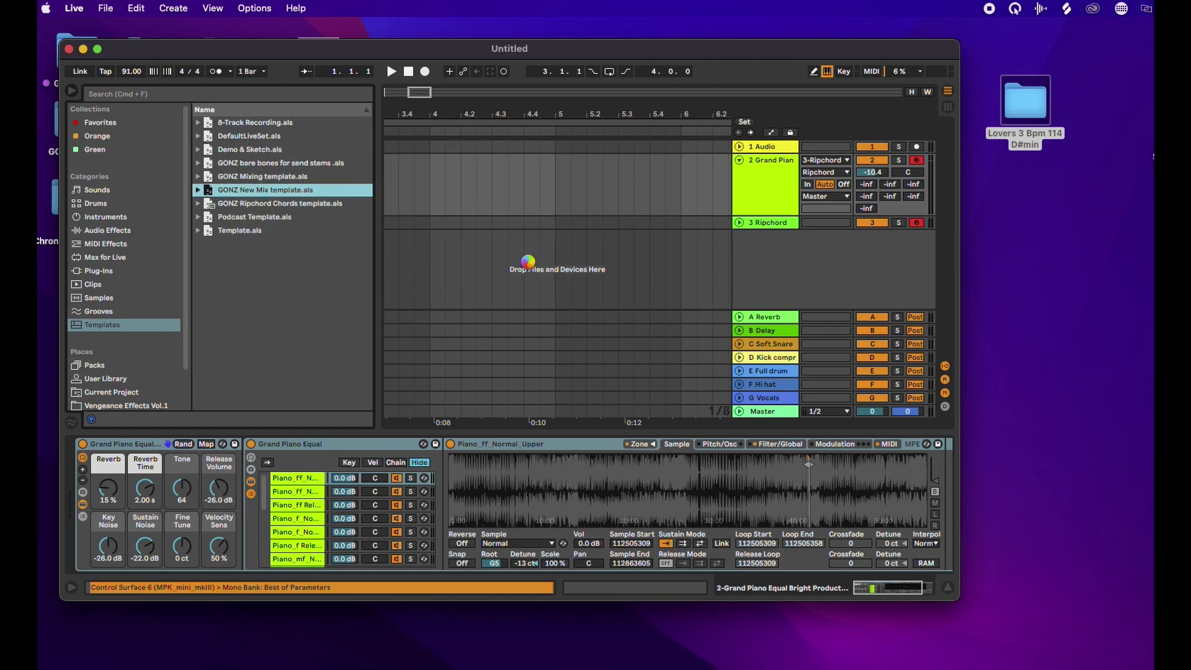
left_click(71, 90)
left_click(732, 175)
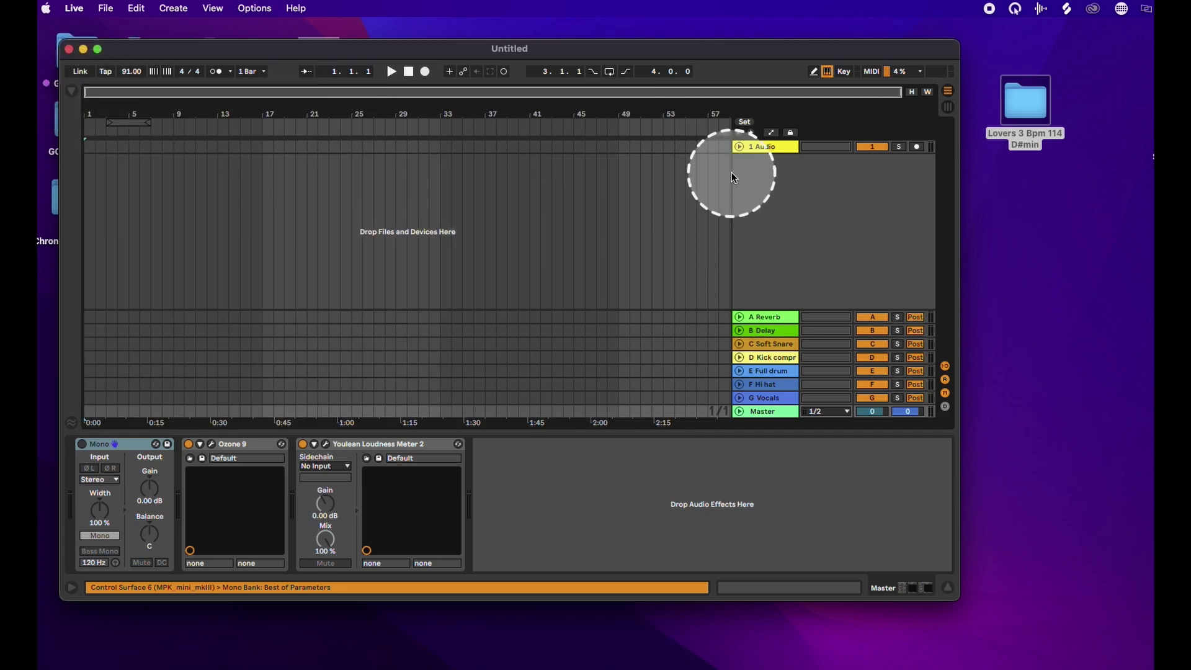
double_click(743, 152)
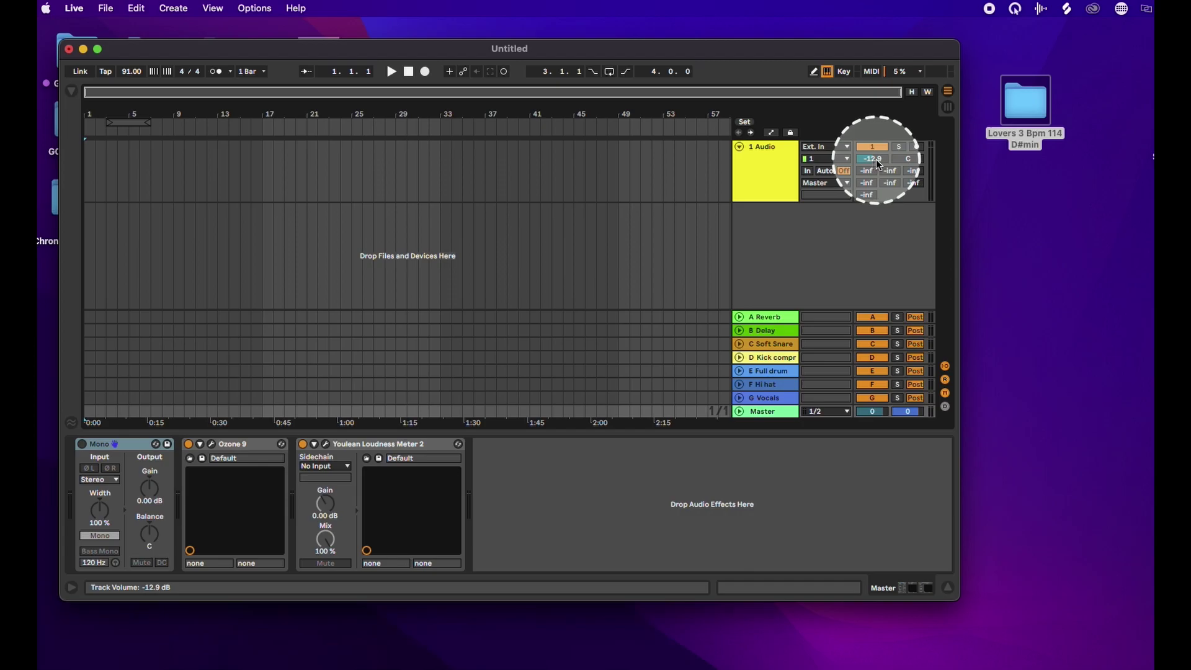
left_click_drag(877, 161, 876, 143)
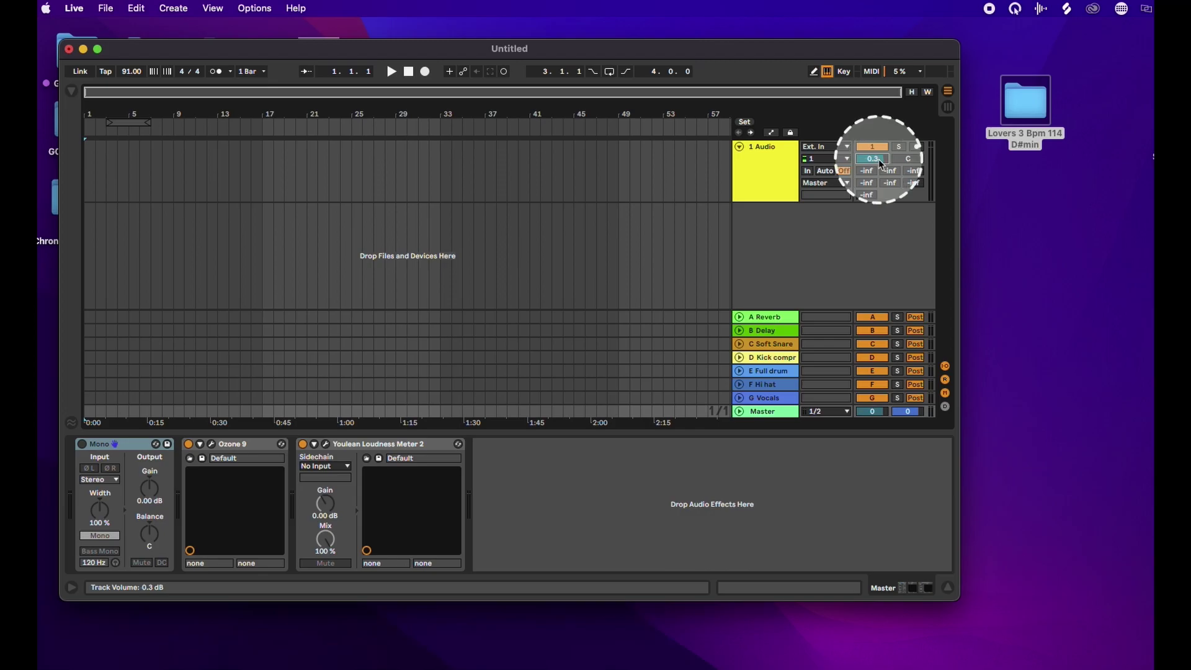
- Set the 1 Audio track volume to 0 dB and the tempo to 114 BPM
mouse_move(878, 159)
left_mouse_down()
mouse_move(880, 173)
mouse_move(878, 159)
left_mouse_up()
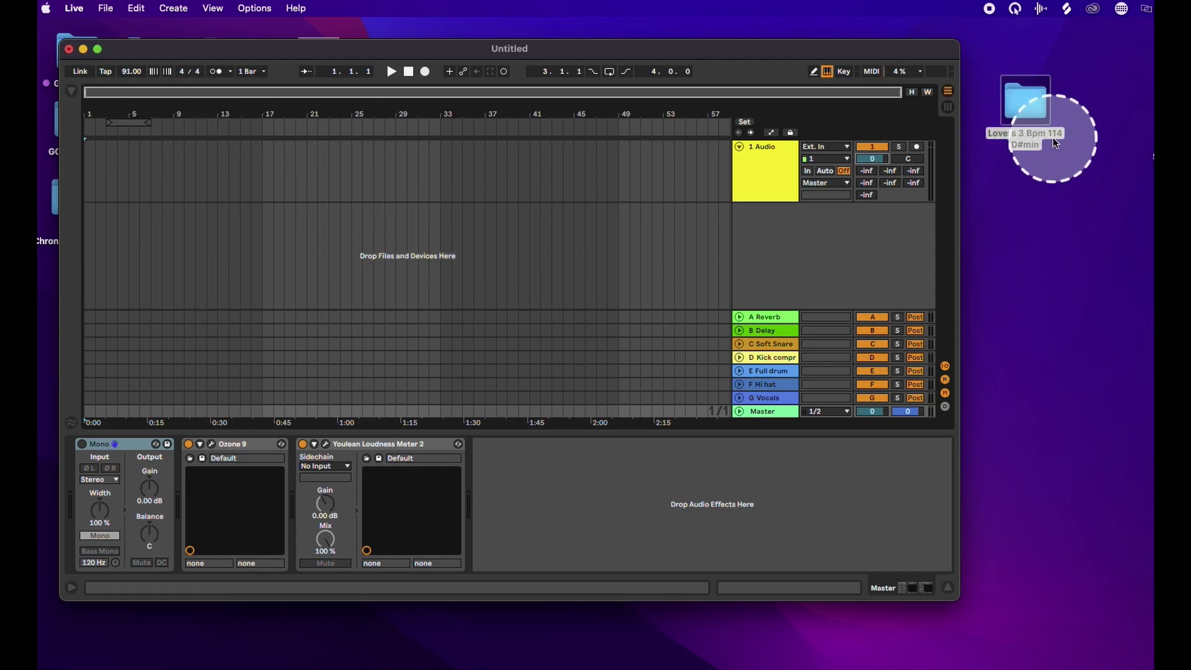
left_click_drag(129, 69, 128, 68)
- Open the Lovers 3 Bpm 114 D#min stems folder and rezoom the arrangement to bars 1–29
double_click(1027, 112)
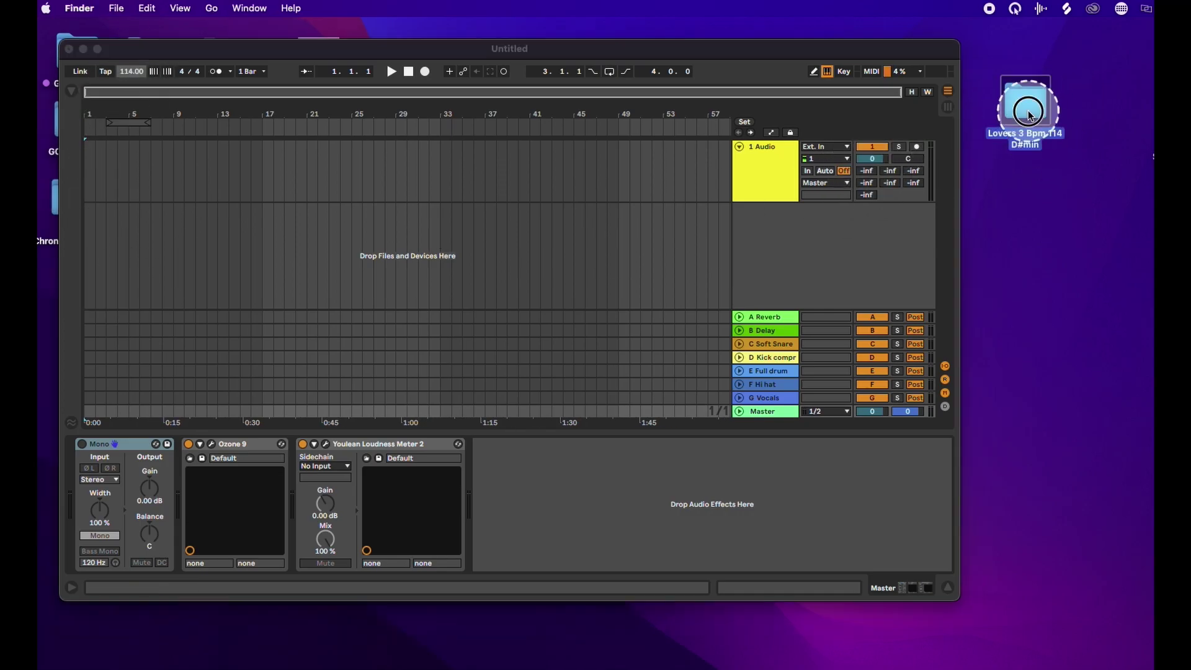
double_click(625, 196)
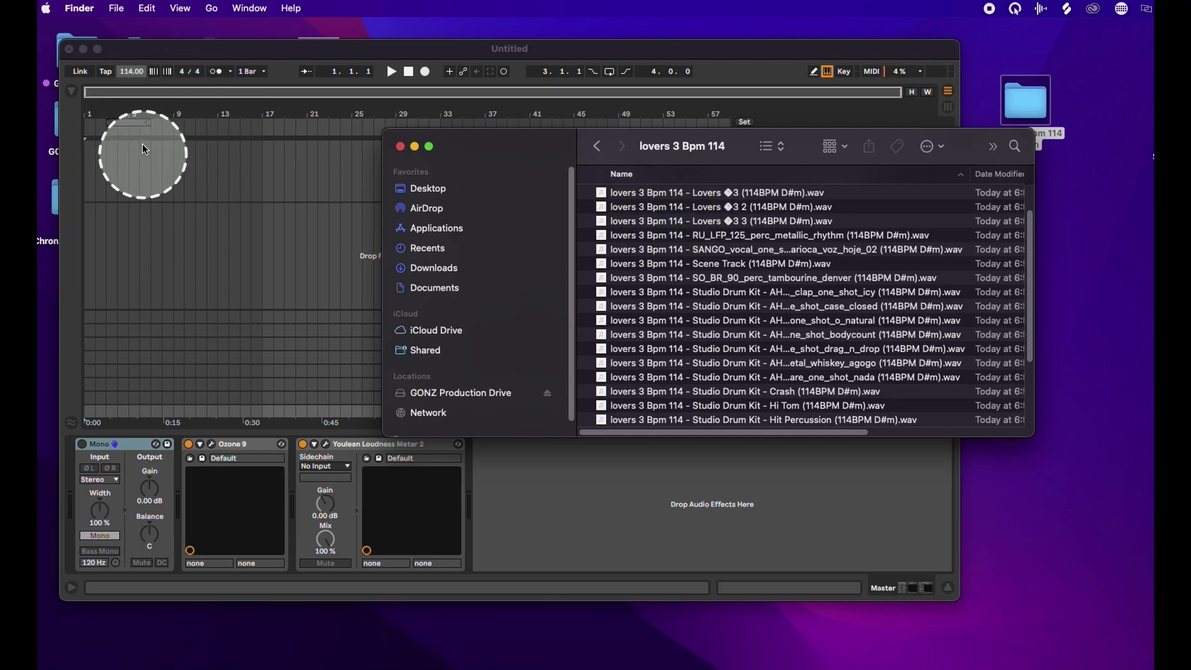
left_click(211, 192)
left_click_drag(126, 109, 155, 101)
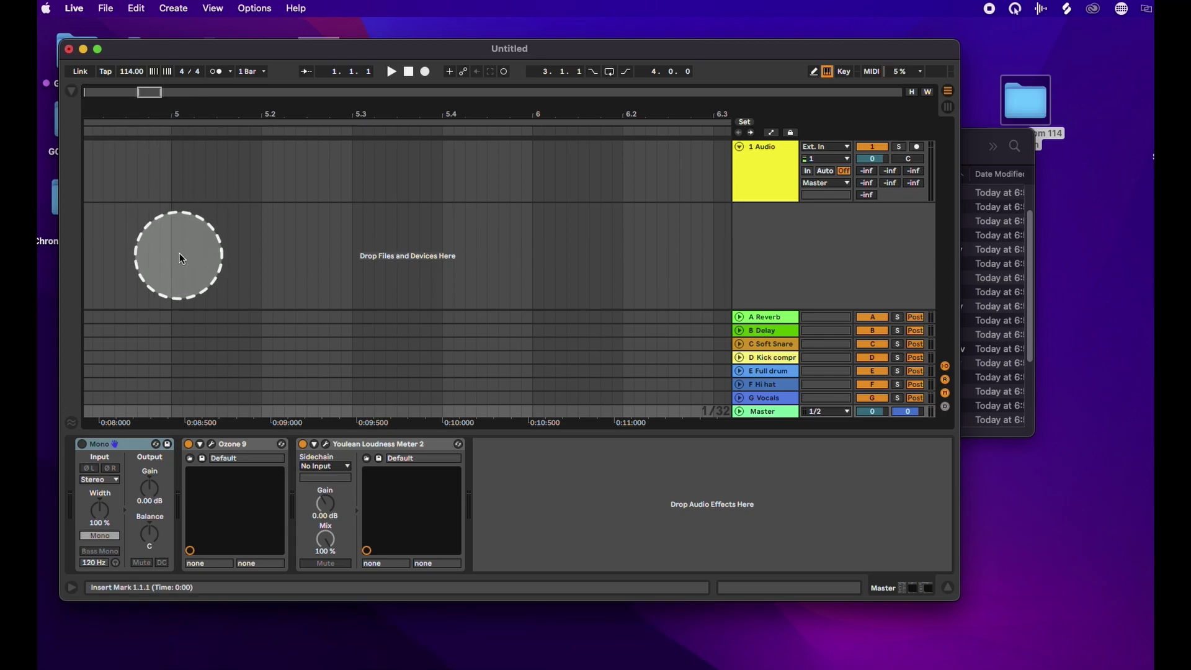
left_click_drag(224, 115, 122, 175)
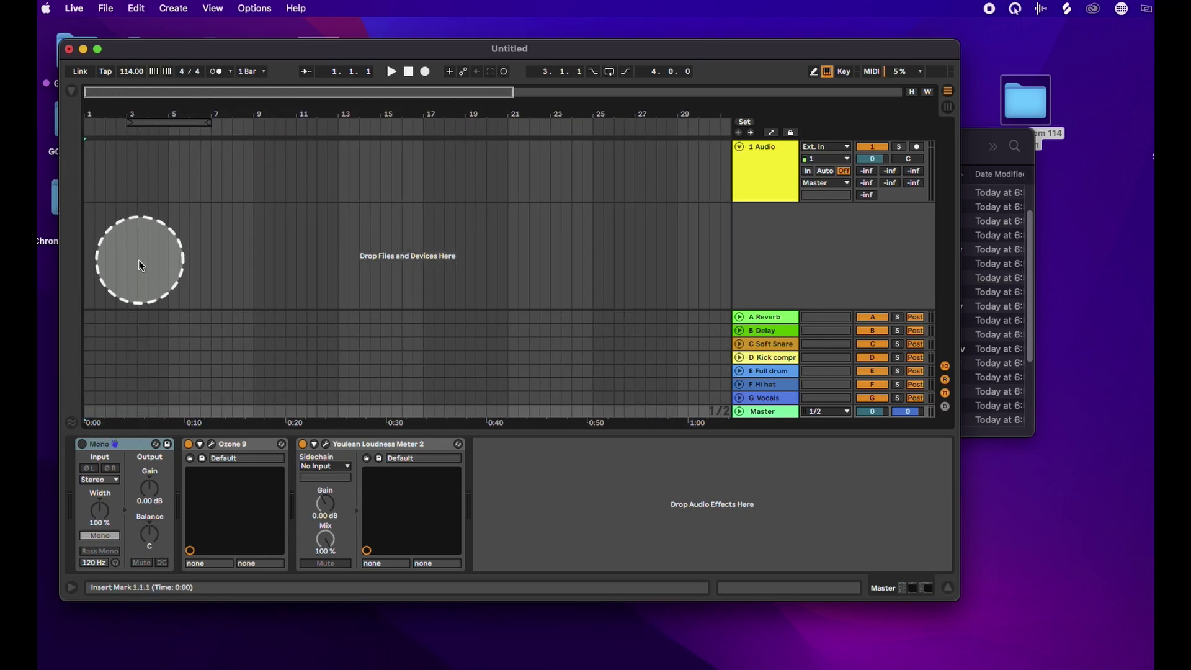
- Select every stem file from the first through wafc_drumloop
left_click(984, 139)
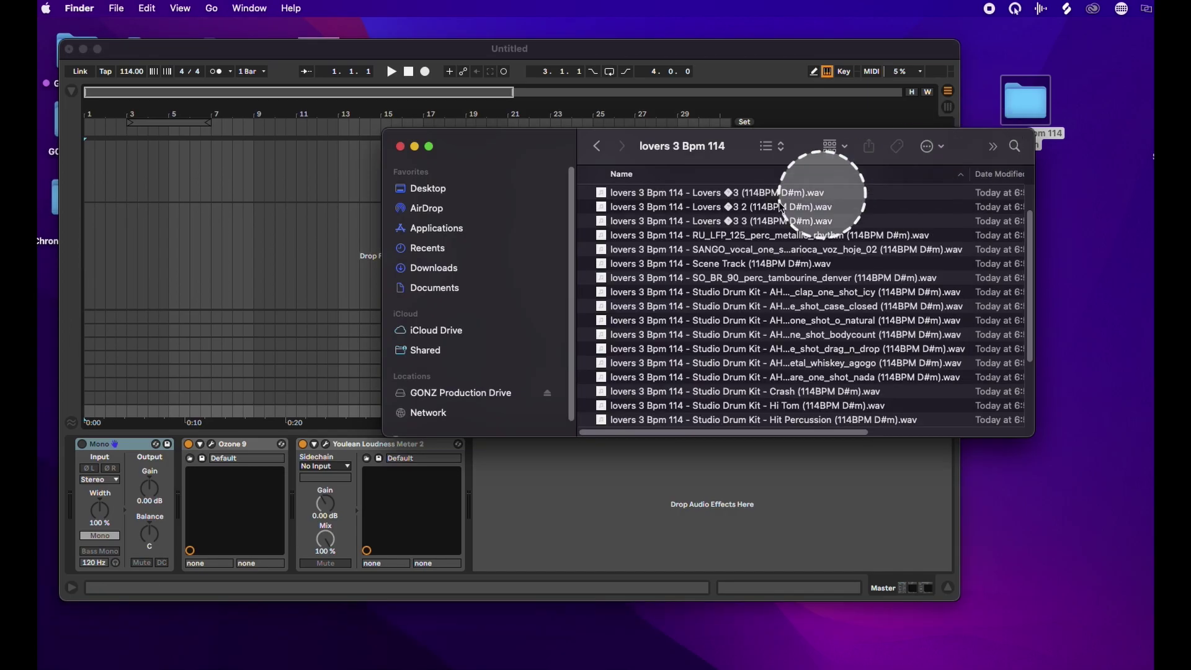
scroll(768, 329, "up", 2)
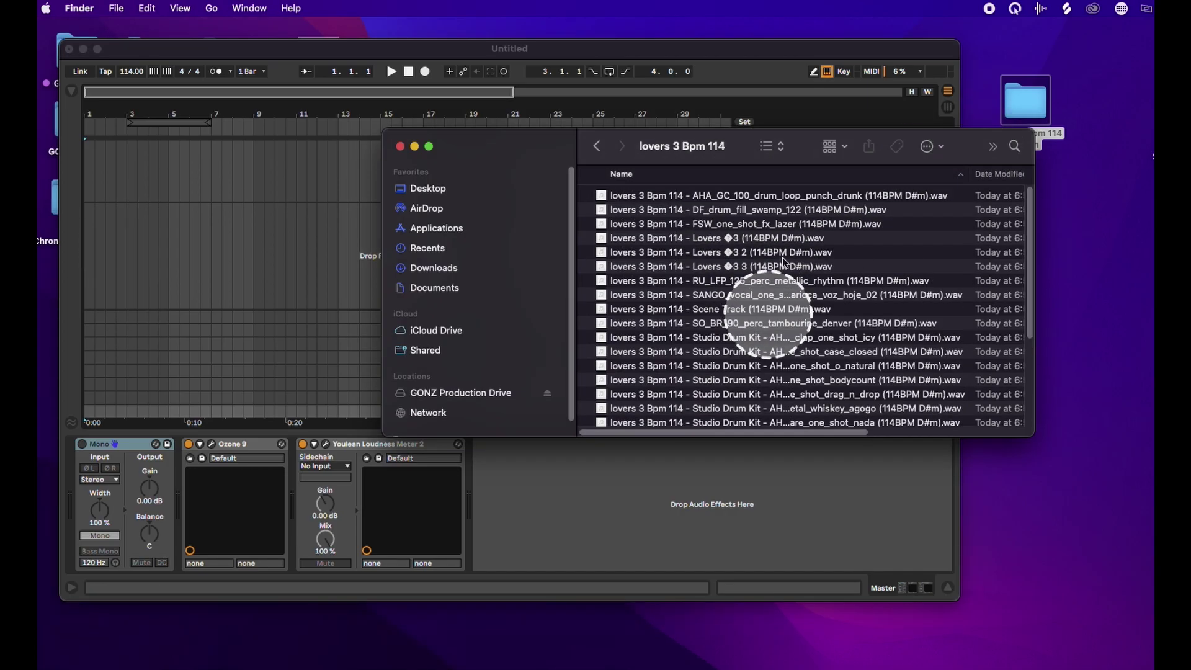
left_click(758, 195)
scroll(768, 294, "down", 5)
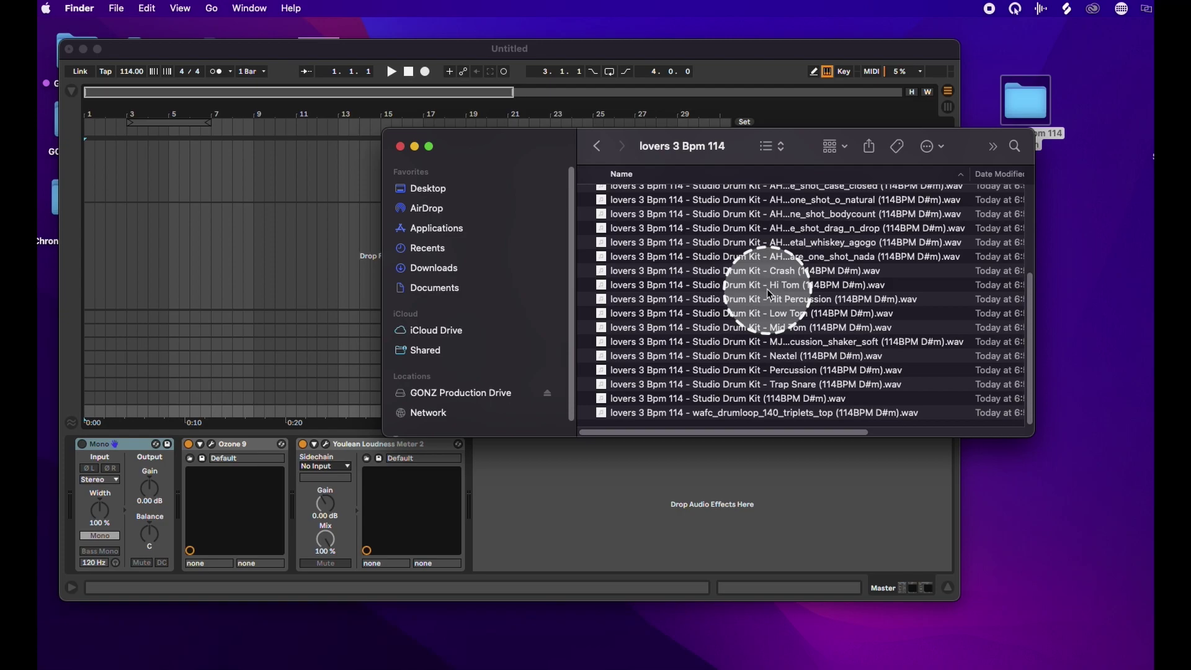
left_click(736, 412, "shift")
scroll(736, 391, "up", 4)
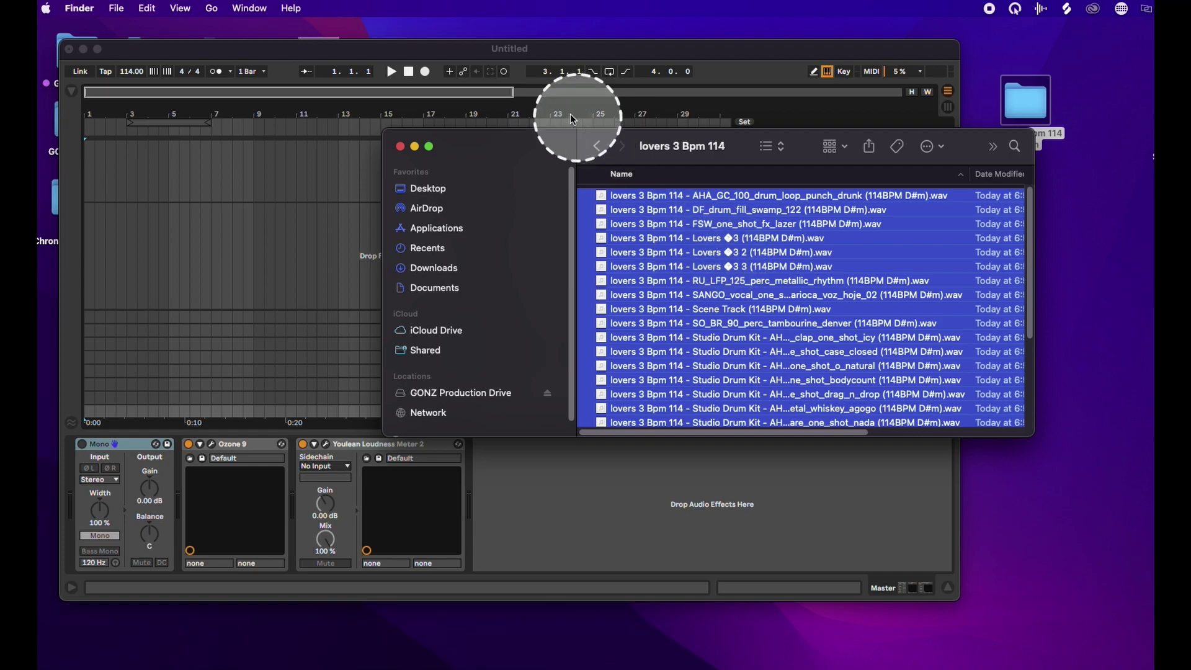
- Drag the selected lovers 3 Bpm 114 WAV stems into the arrangement, one file per new track
left_click_drag(638, 133, 685, 182)
left_click_drag(727, 251, 167, 190)
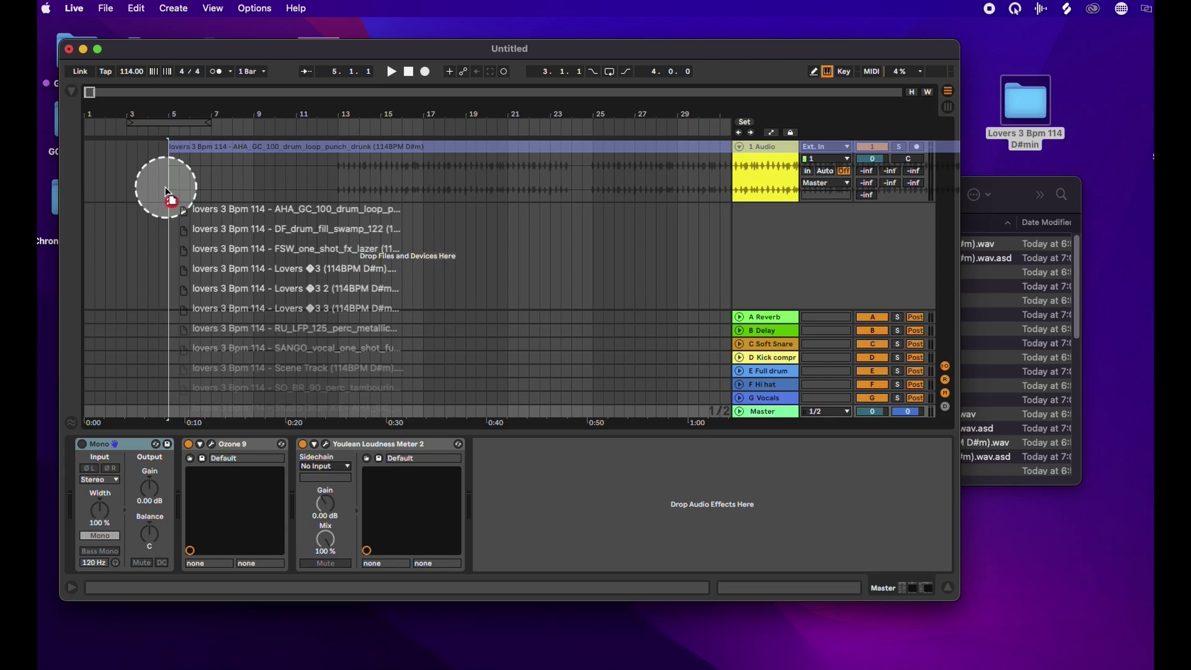
left_click_drag(166, 191, 166, 191)
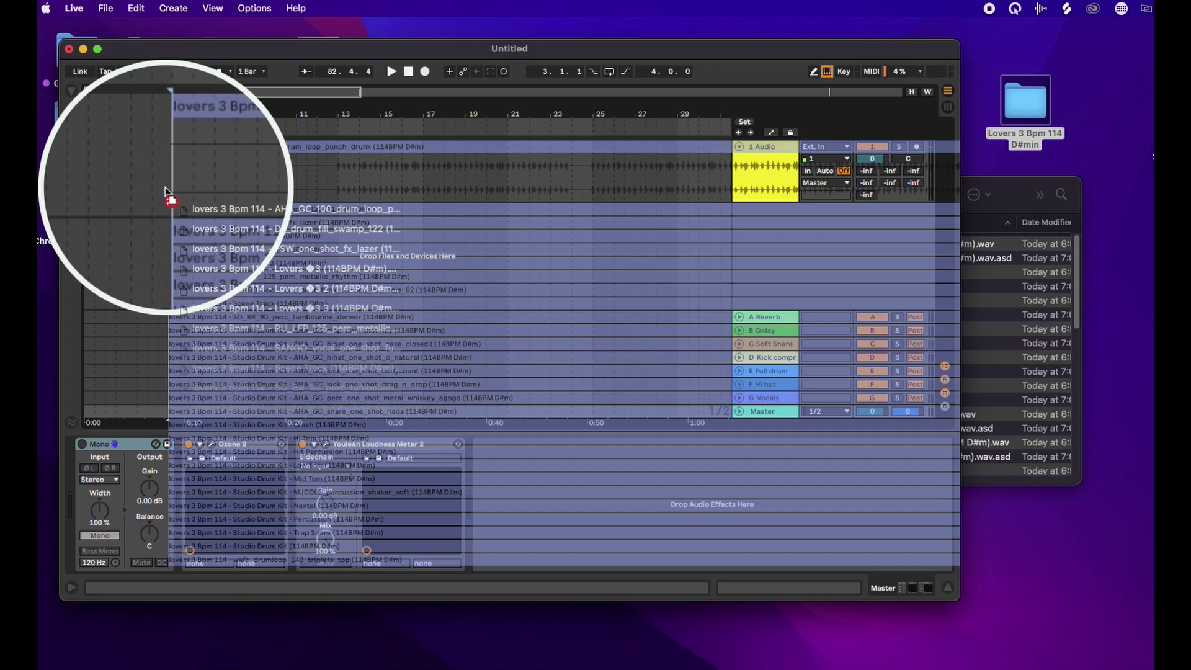
left_click_drag(166, 191, 166, 190)
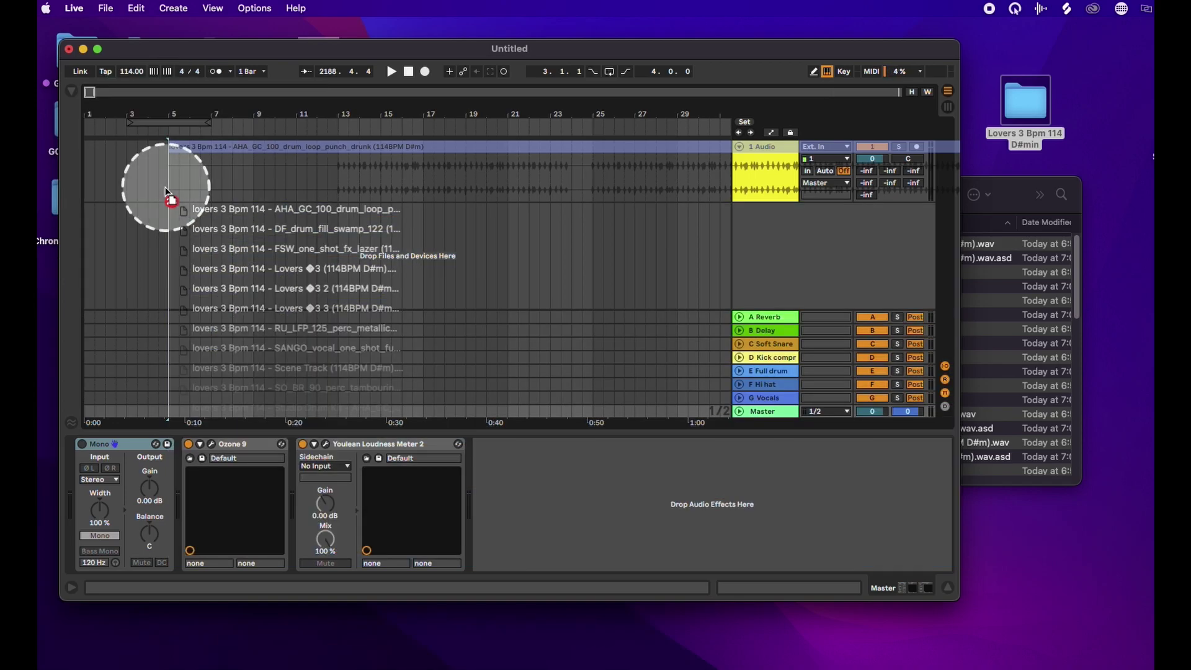
left_click_drag(166, 190, 166, 190)
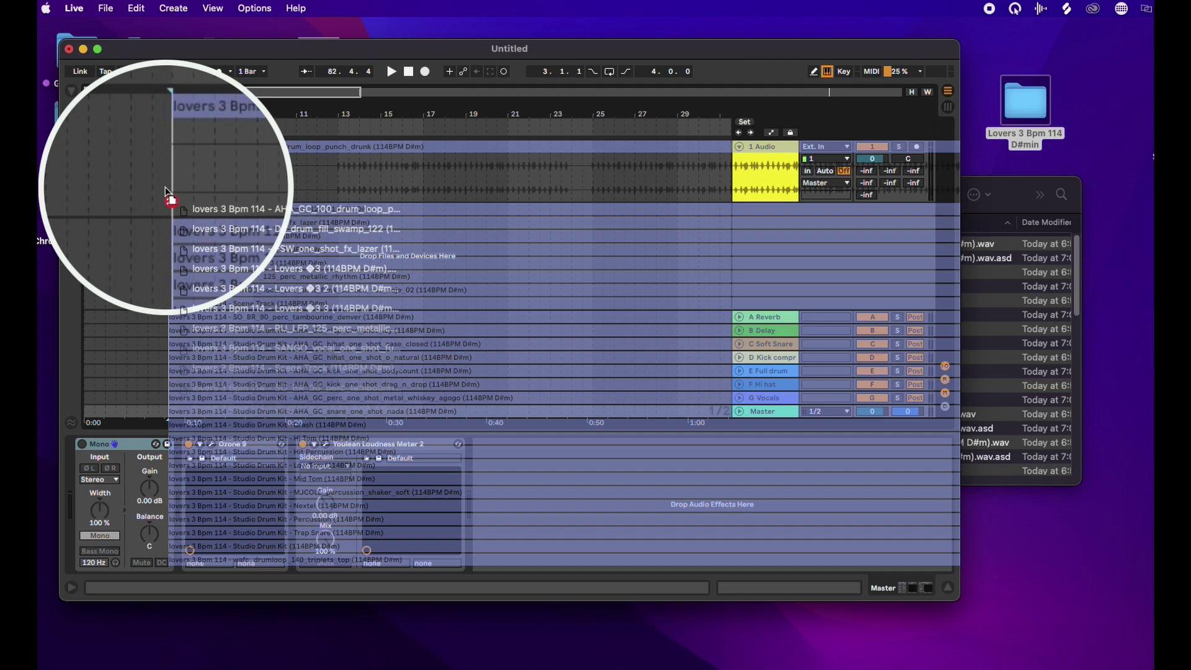
left_click_drag(167, 190, 165, 187)
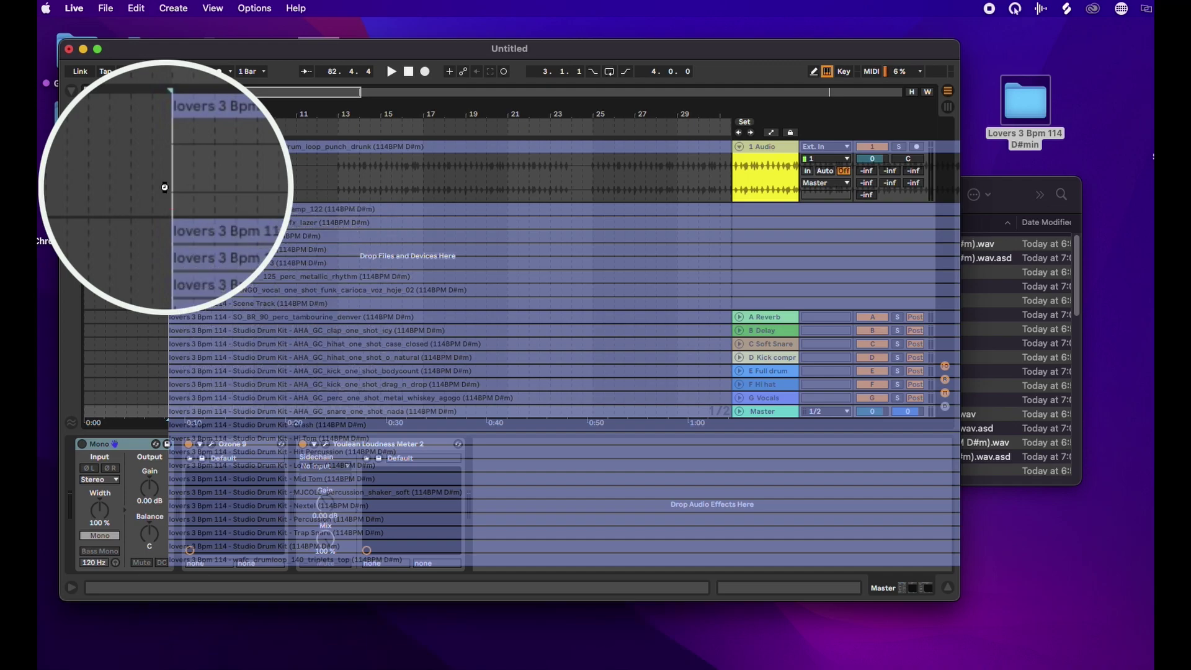
- Hide the Detail View and return tracks, and zoom out to show each stem's full length
scroll(519, 300, "down", 10)
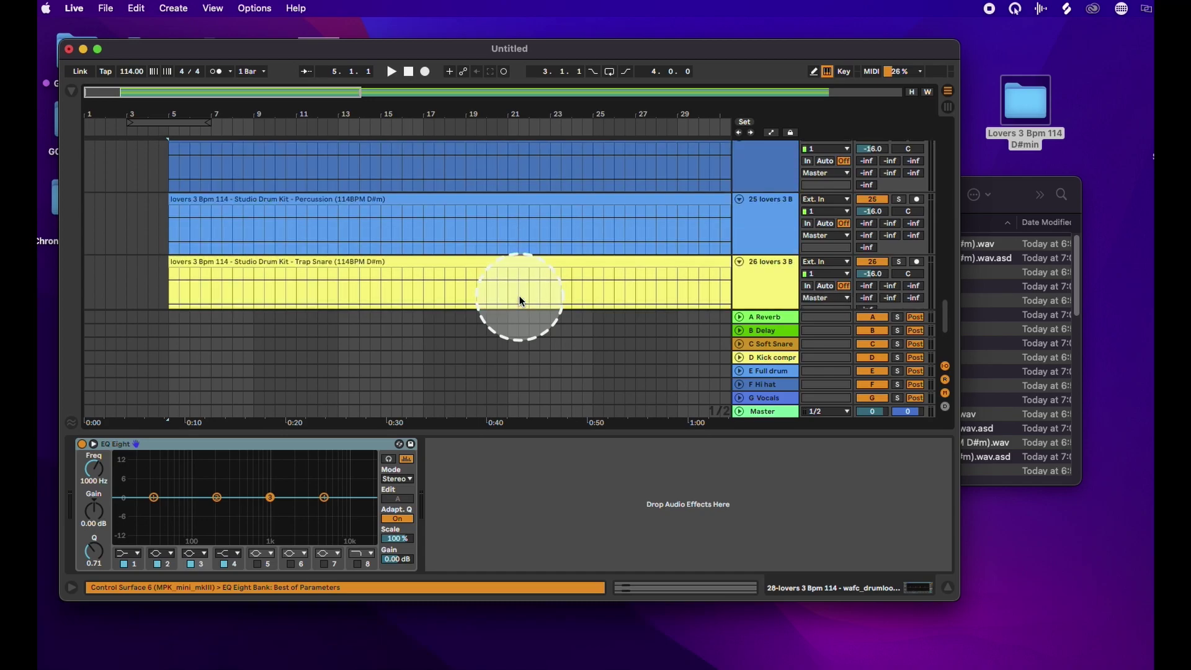
scroll(520, 300, "up", 2)
left_click(947, 586)
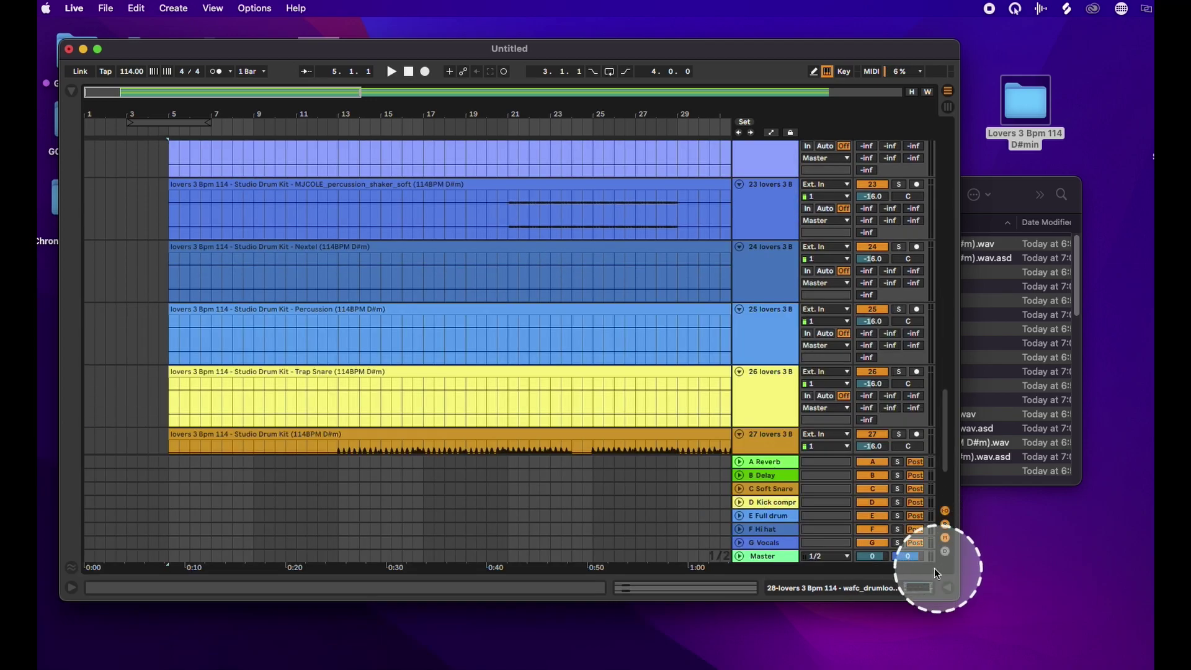
left_click(945, 524)
left_click_drag(499, 116, 500, 107)
- Check the Percussion, Lovers 3, hihat, Hi Tom and Hit Percussion clips one by one
left_click(542, 359)
scroll(542, 360, "up", 3)
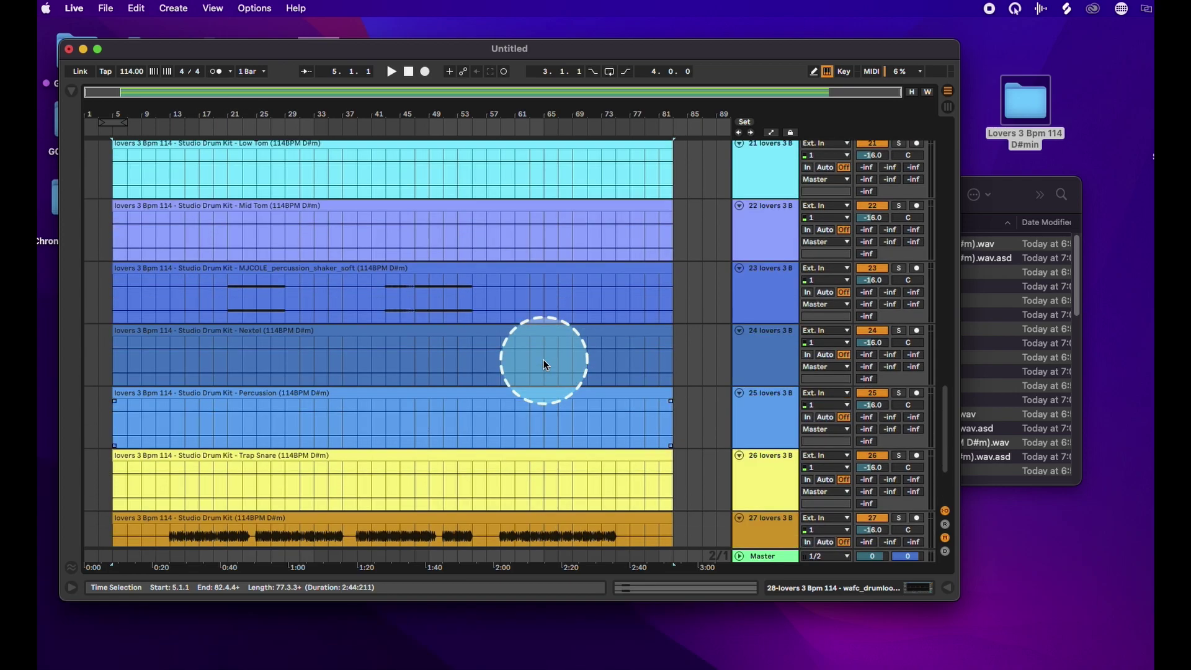
scroll(543, 359, "up", 12)
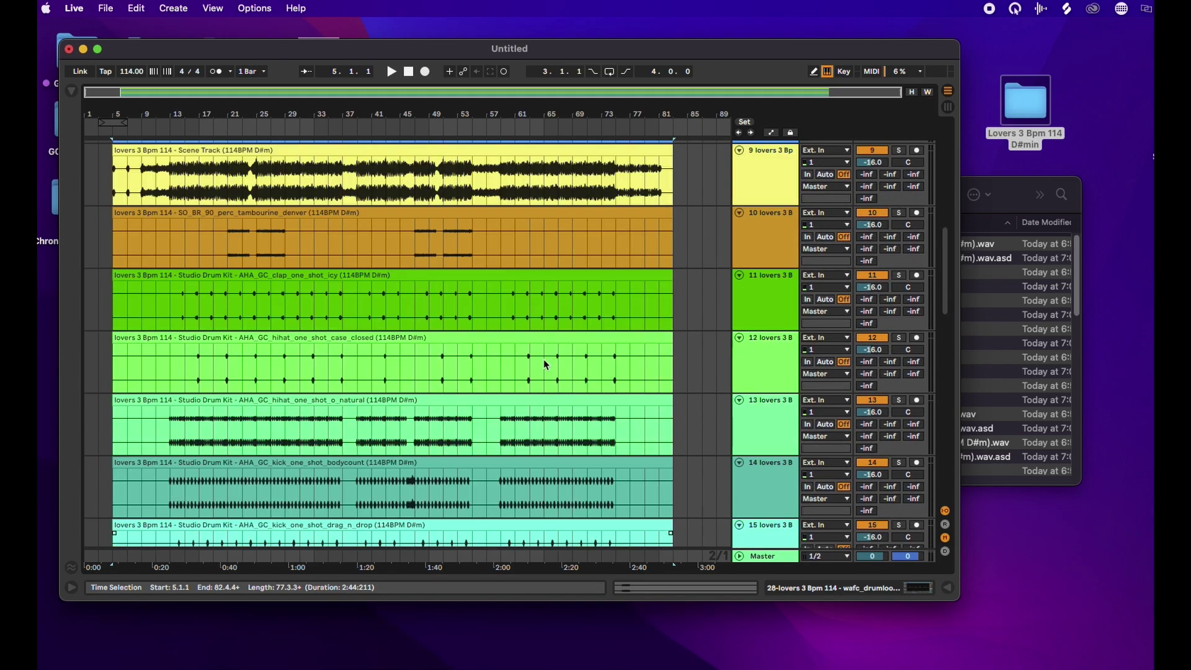
scroll(543, 359, "up", 5)
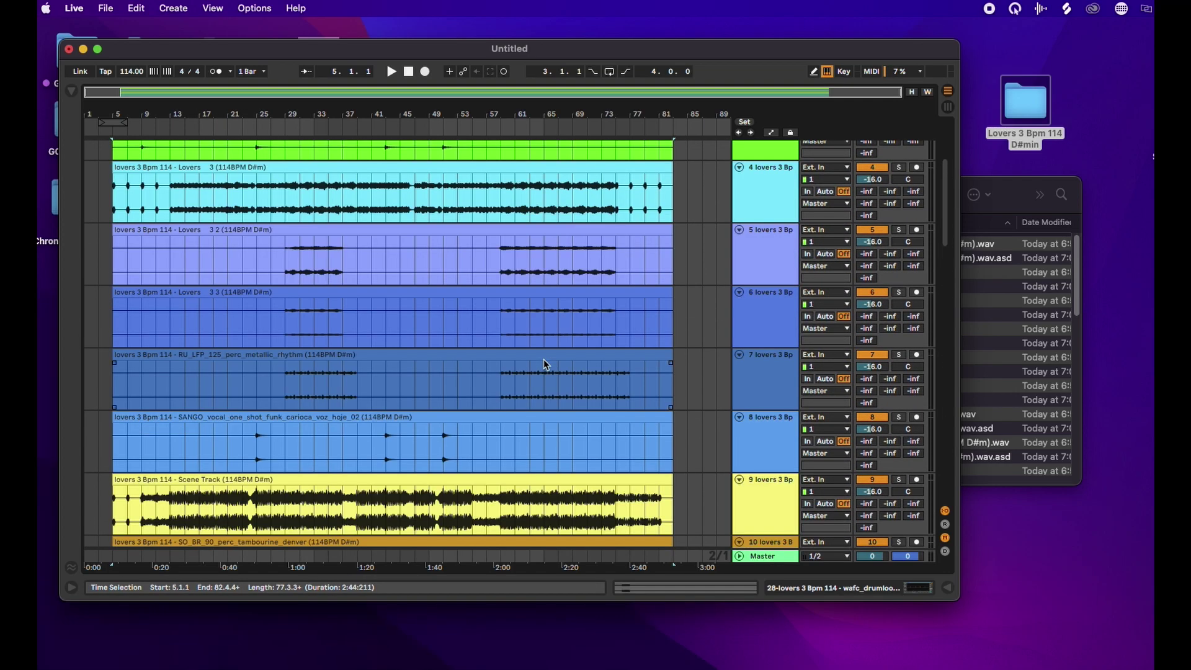
scroll(543, 359, "up", 3)
left_click(527, 385)
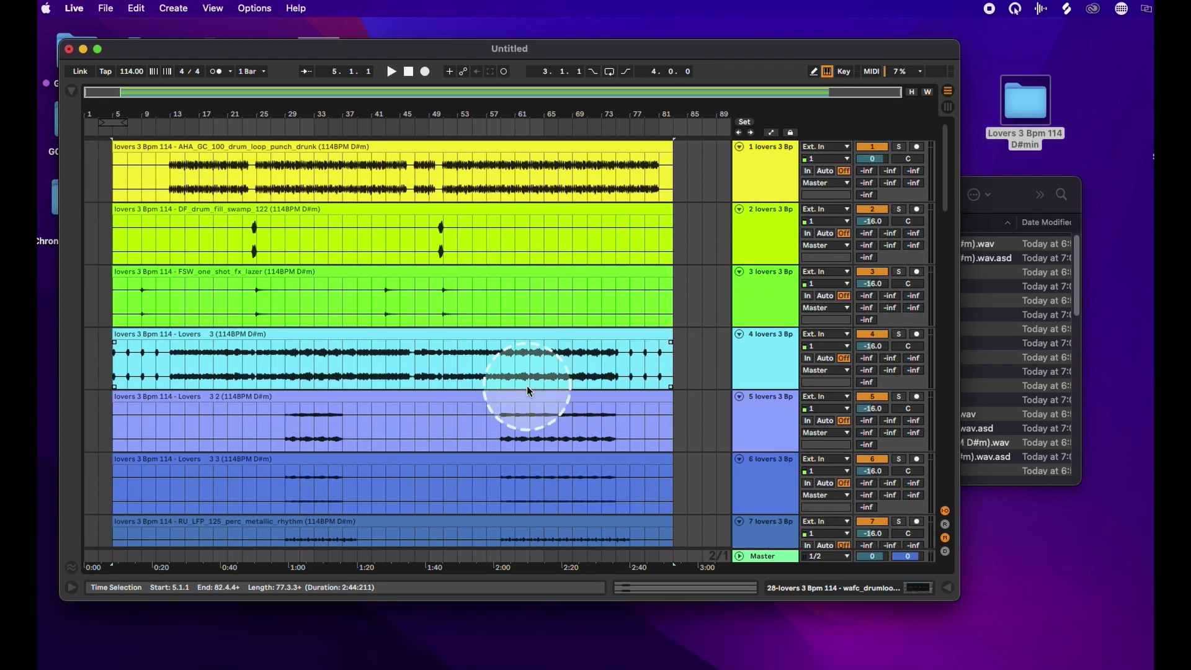
scroll(527, 385, "down", 8)
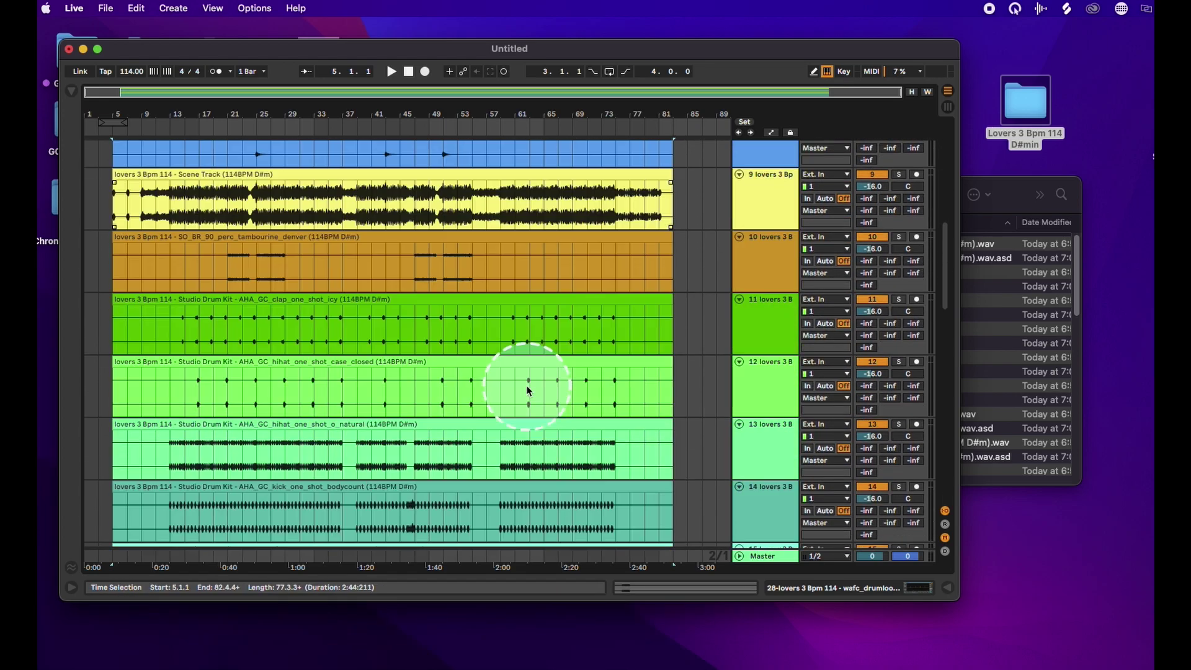
left_click(527, 387)
scroll(528, 390, "down", 7)
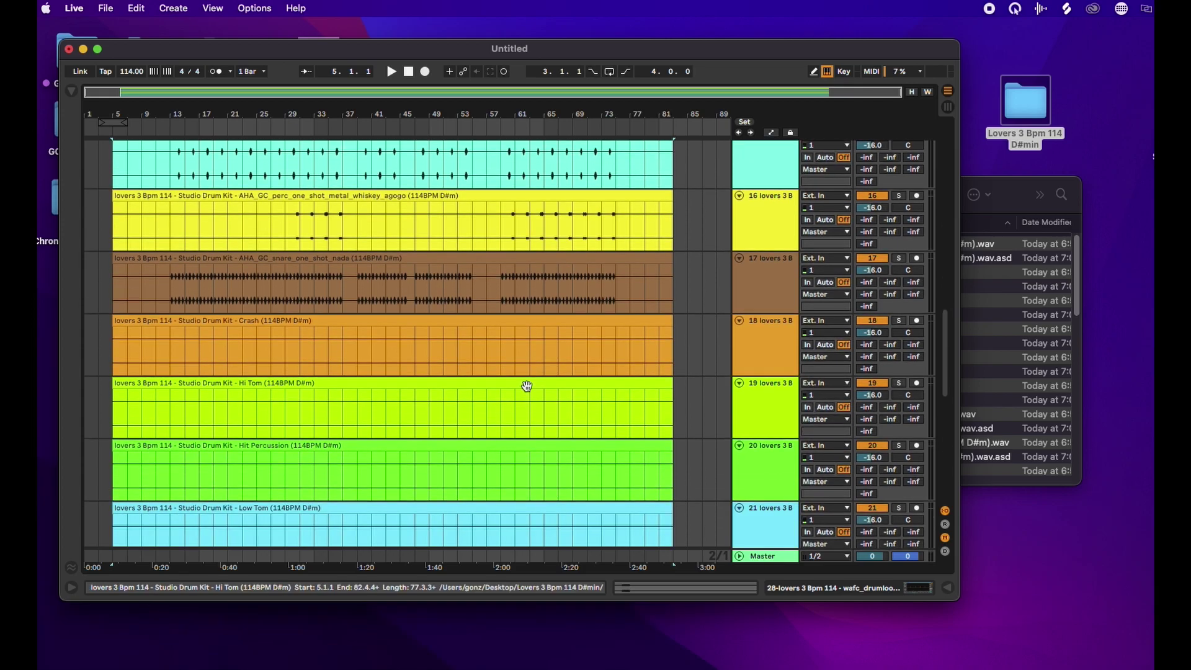
left_click(199, 315)
left_click(305, 393)
left_click(559, 425)
scroll(467, 423, "down", 1)
left_click(465, 422)
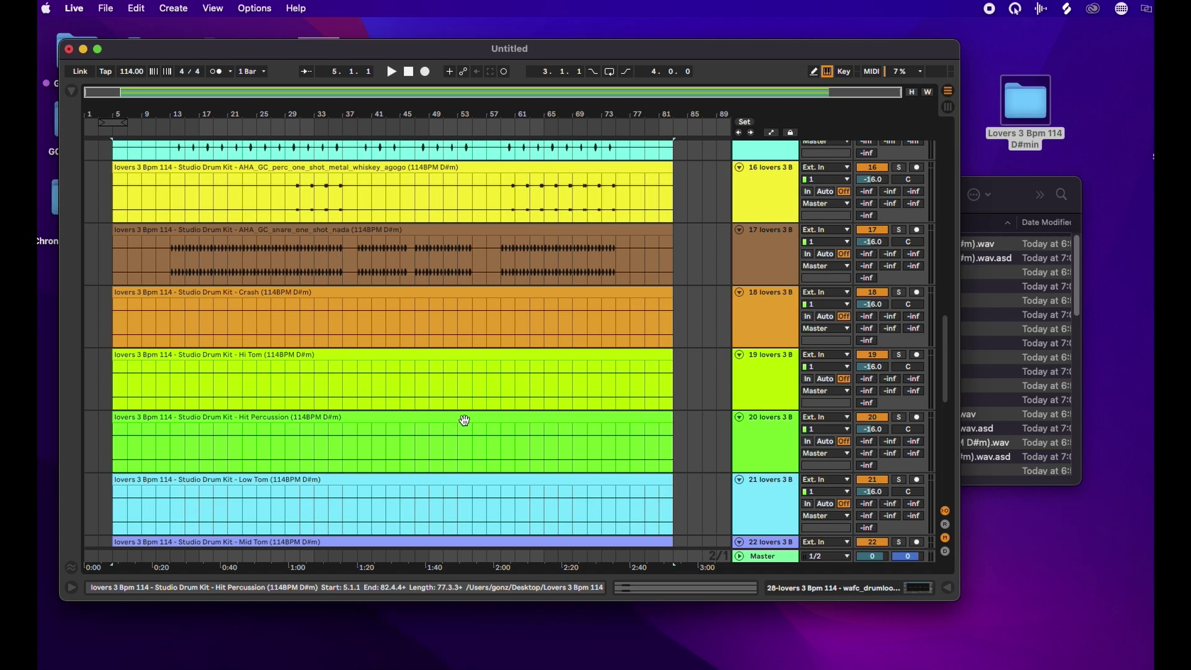
- Delete the five empty tracks from Crash through Mid Tom in one selection
left_click(658, 406)
scroll(620, 408, "down", 1)
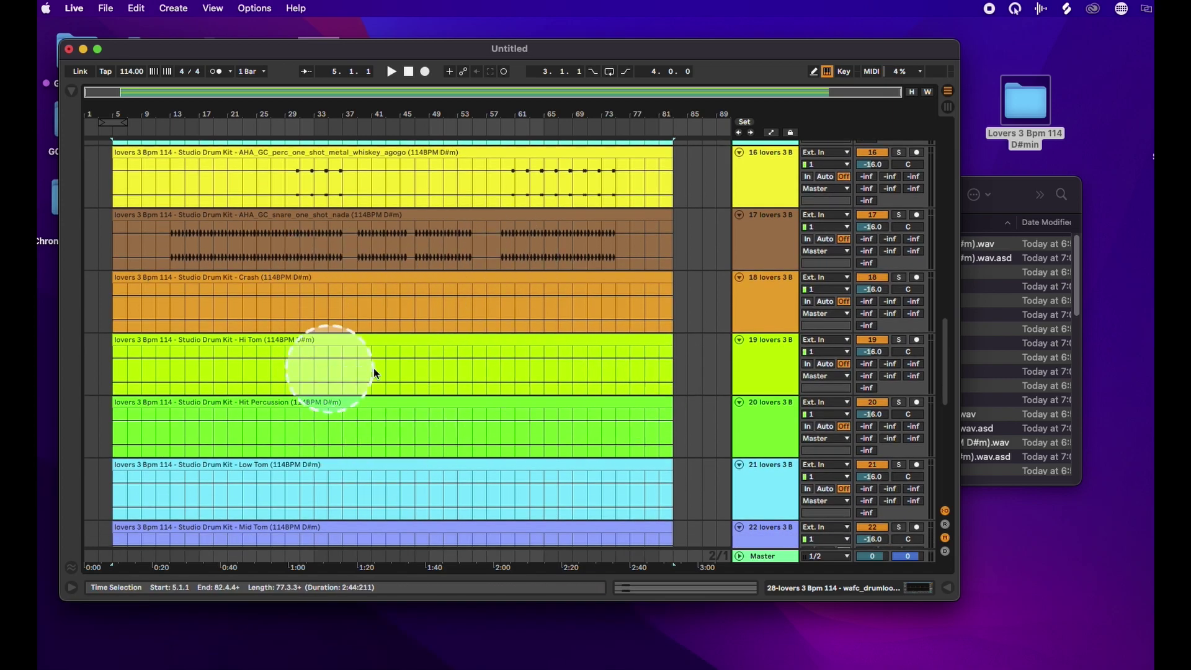
scroll(418, 371, "down", 3)
left_click(771, 250)
scroll(757, 335, "down", 1)
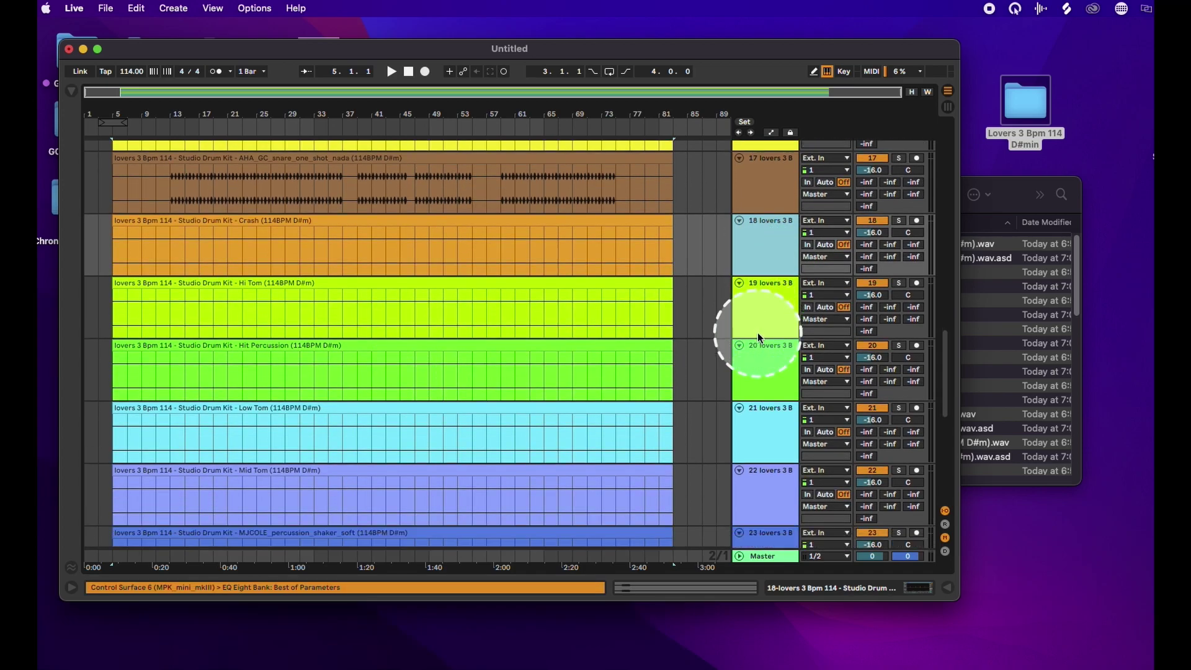
scroll(758, 333, "down", 1)
left_click(776, 419, "shift")
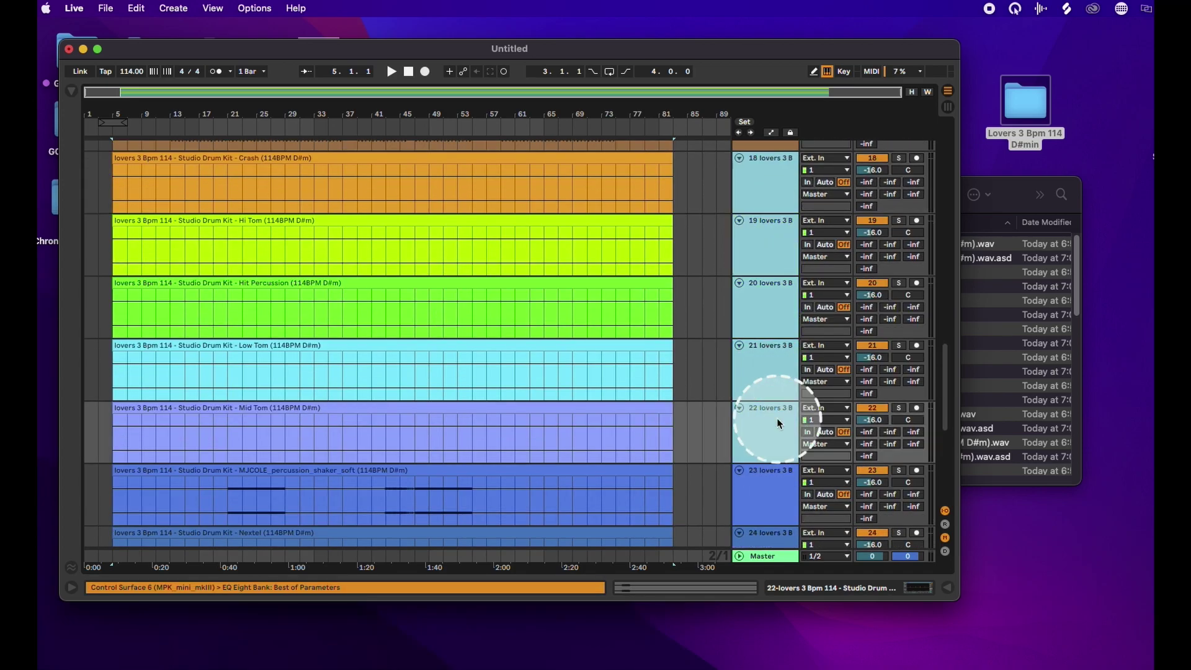
right_click(757, 431)
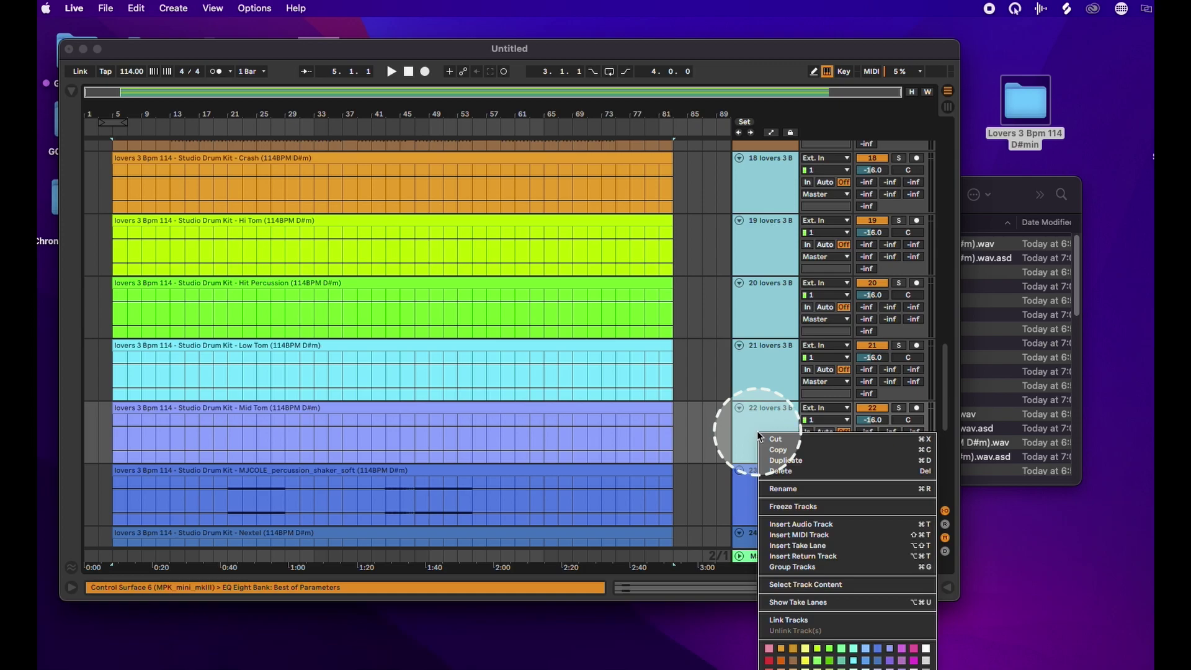
left_click(781, 470)
- Delete the empty Percussion, Nextel and Trap Snare tracks
right_click(767, 352)
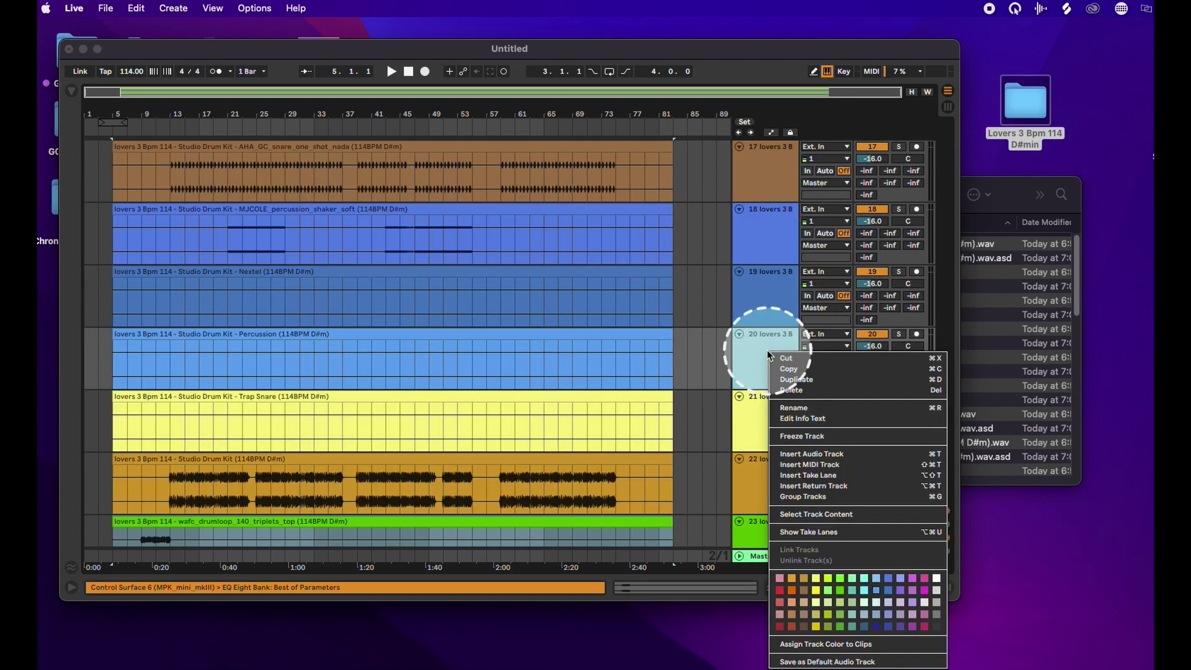
left_click(788, 390)
right_click(763, 304)
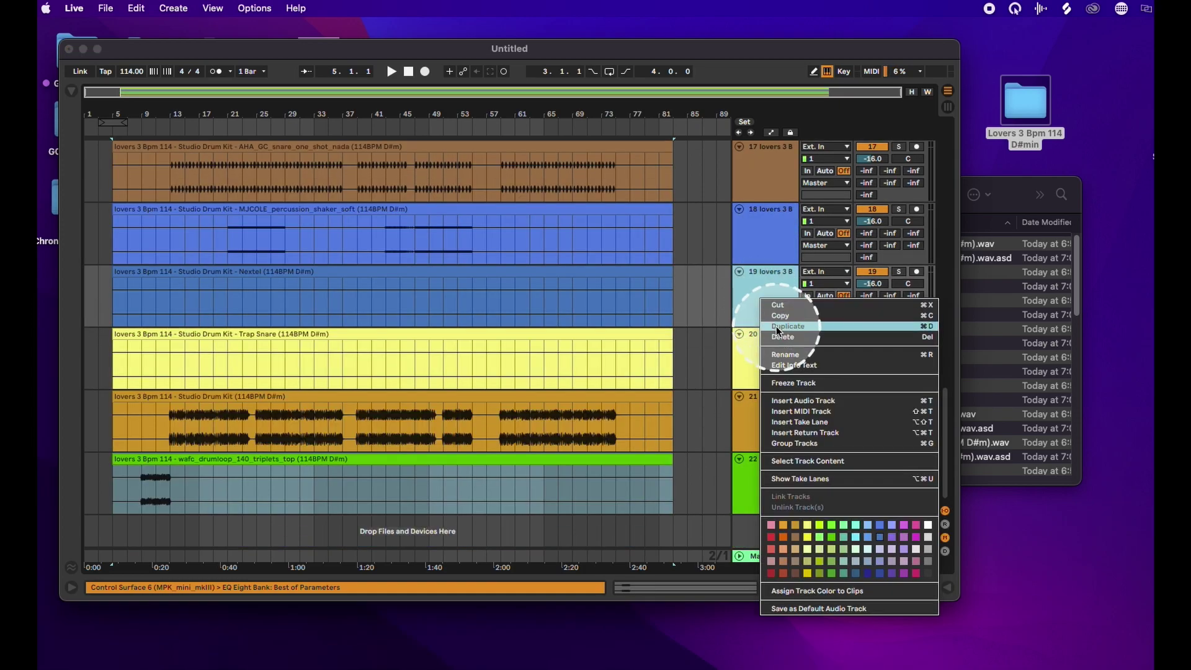
left_click(776, 337)
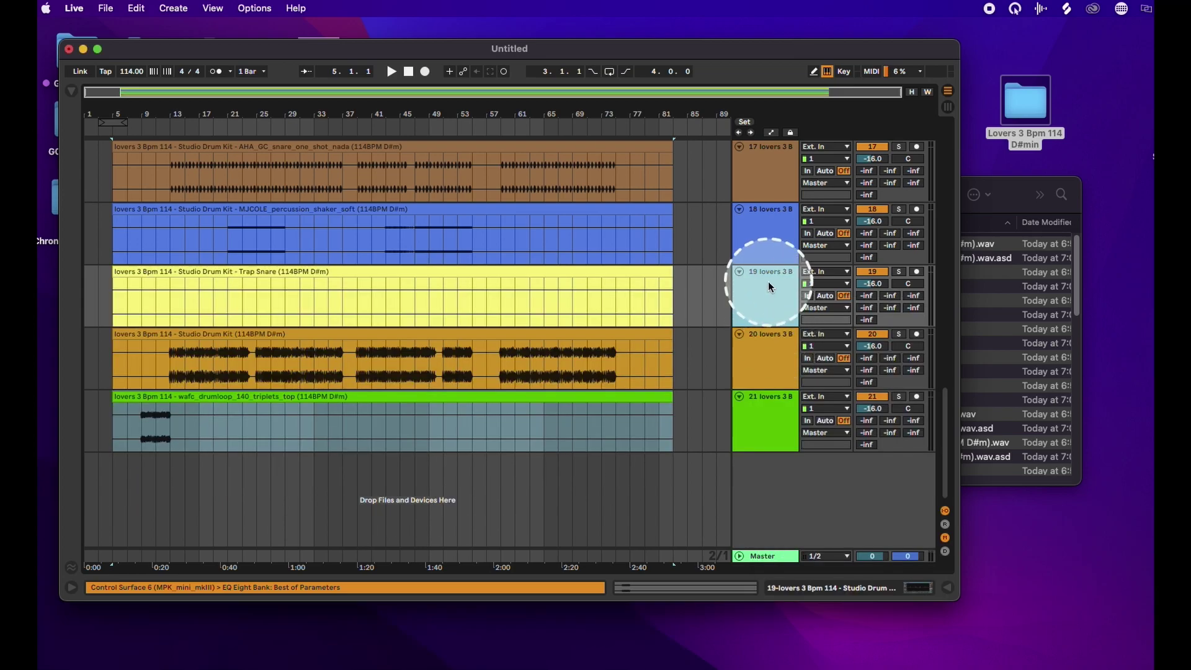
right_click(769, 282)
left_click(791, 317)
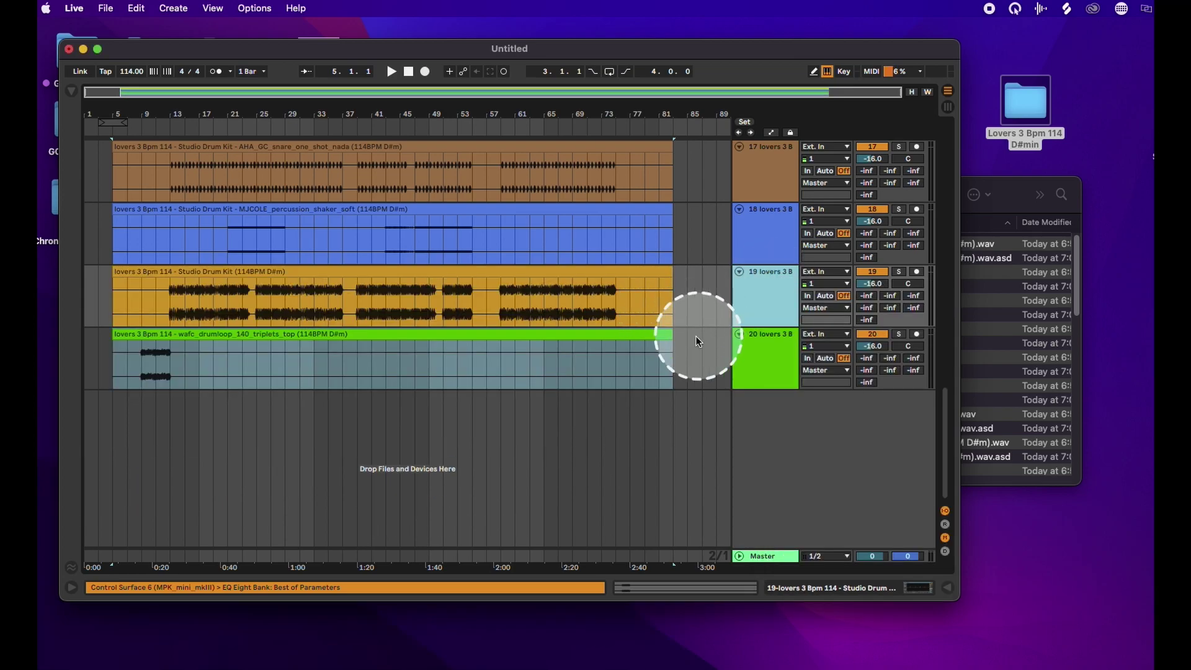
scroll(694, 336, "up", 1)
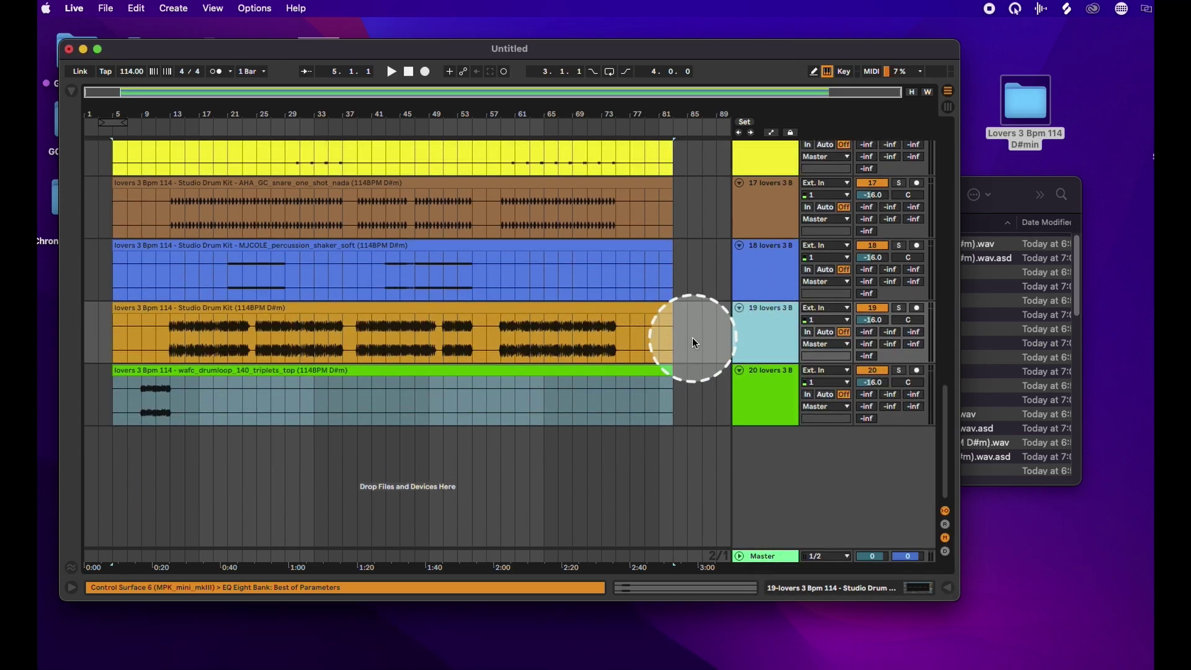
- Audition the soloed Studio Drum Kit track from bar 13, then delete it
left_click(738, 370)
left_click(252, 348)
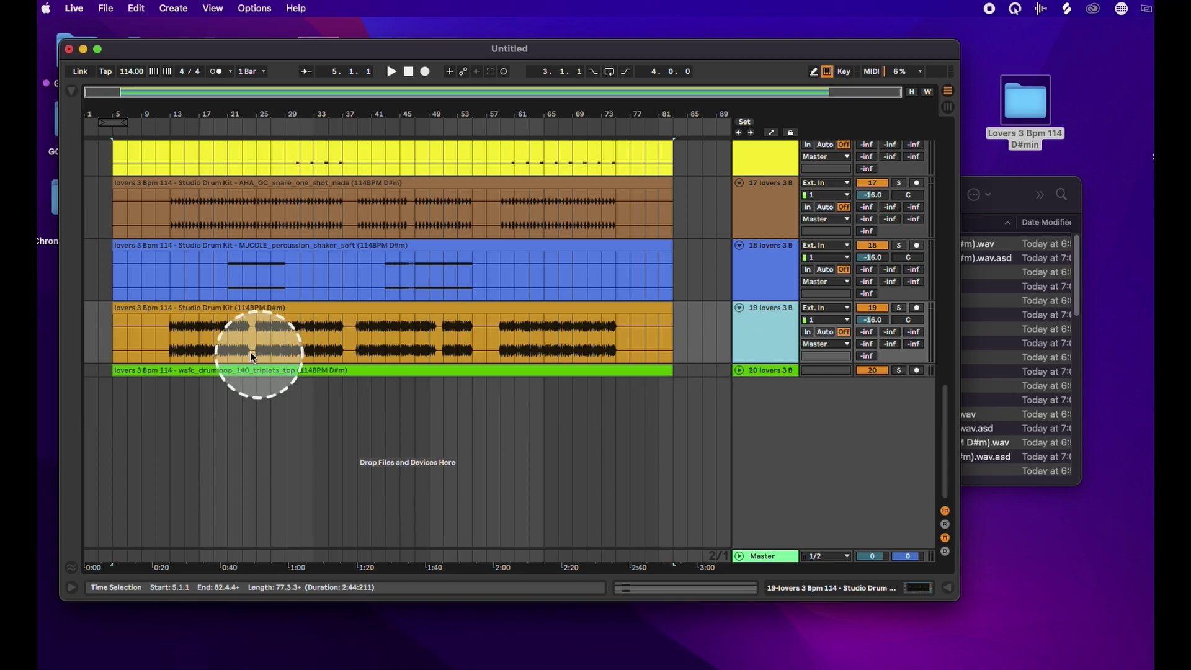
left_click(171, 345)
left_click(168, 341)
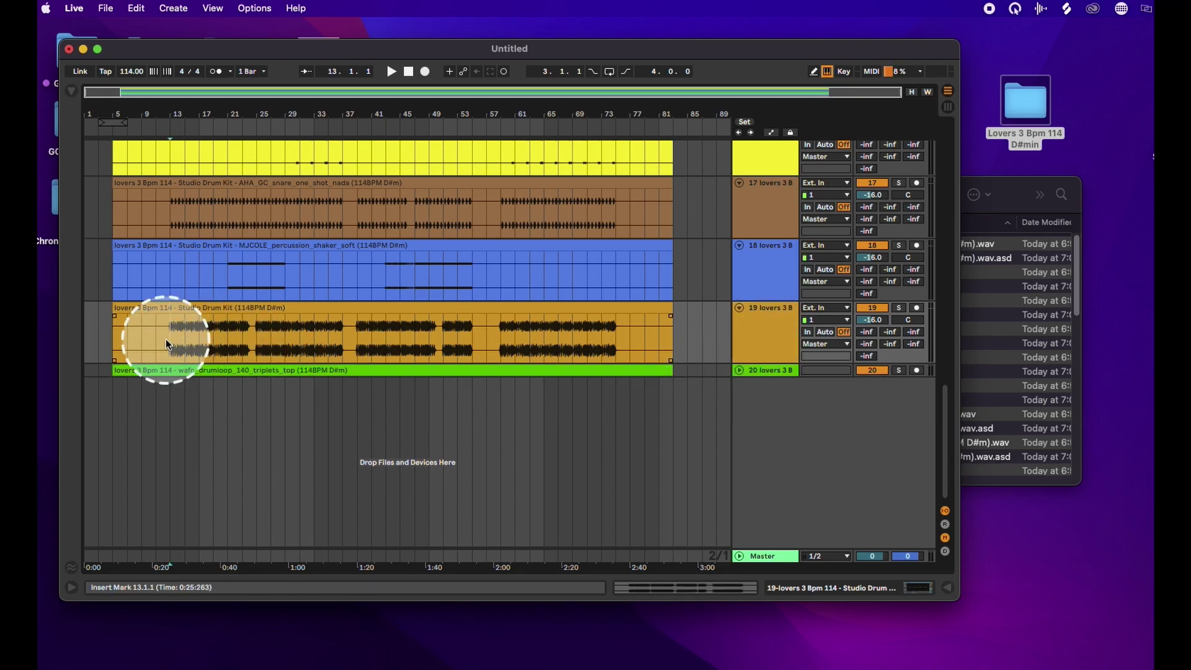
left_click(899, 308)
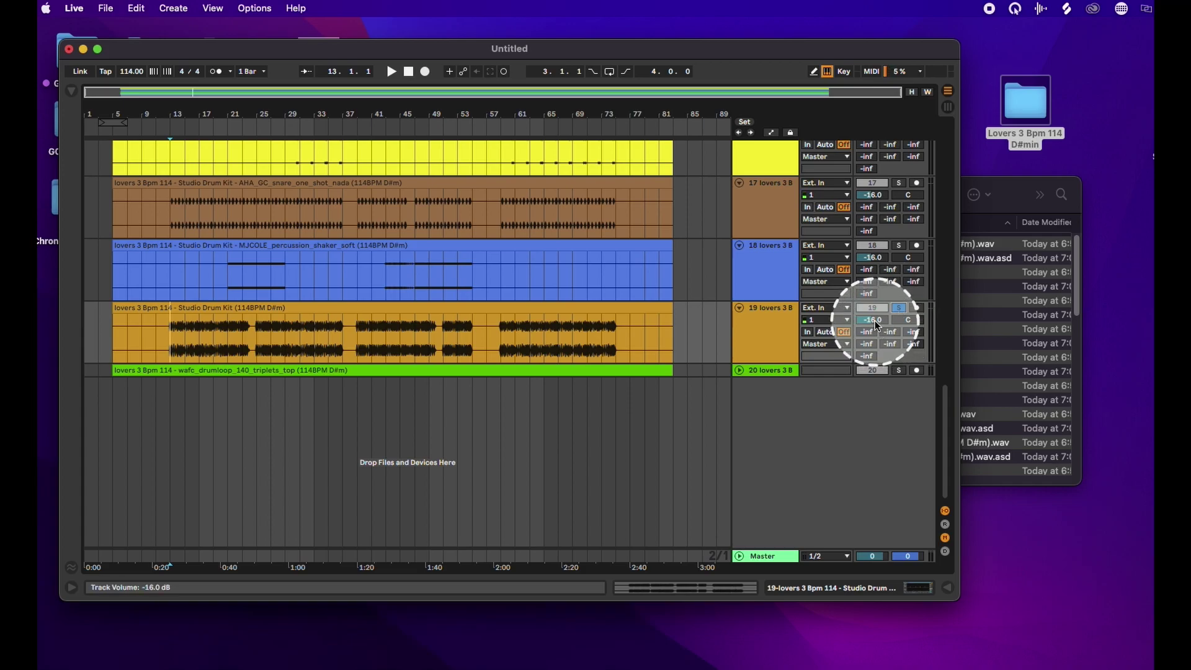
key("space")
left_click_drag(879, 323, 879, 310)
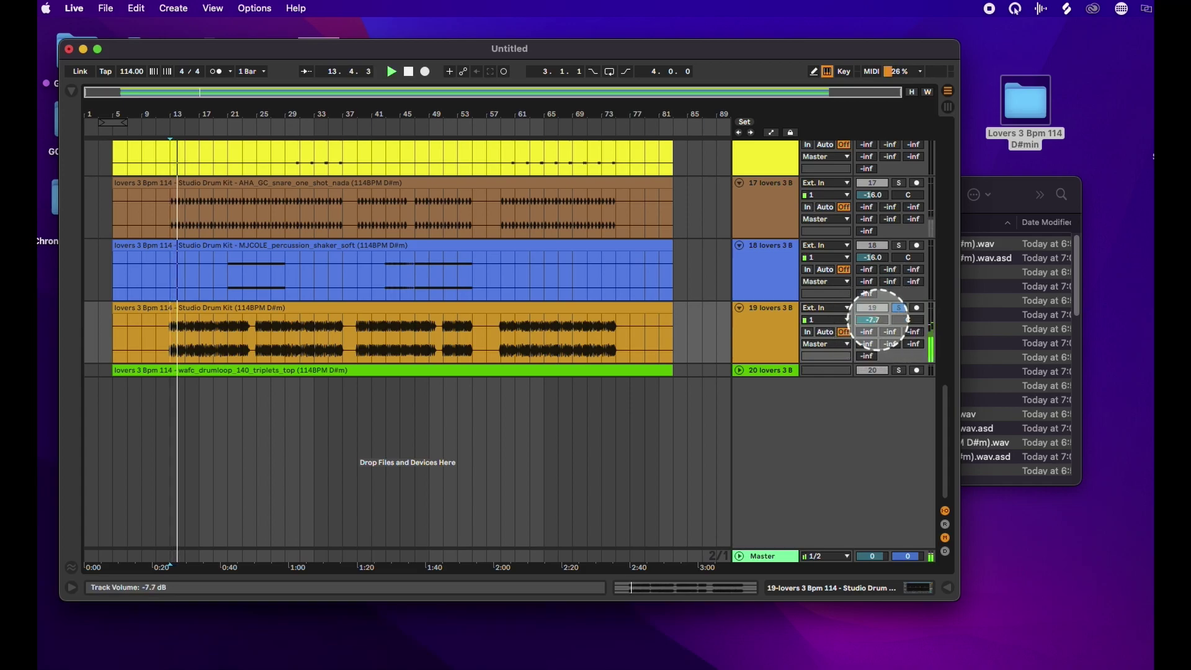
left_click(685, 387)
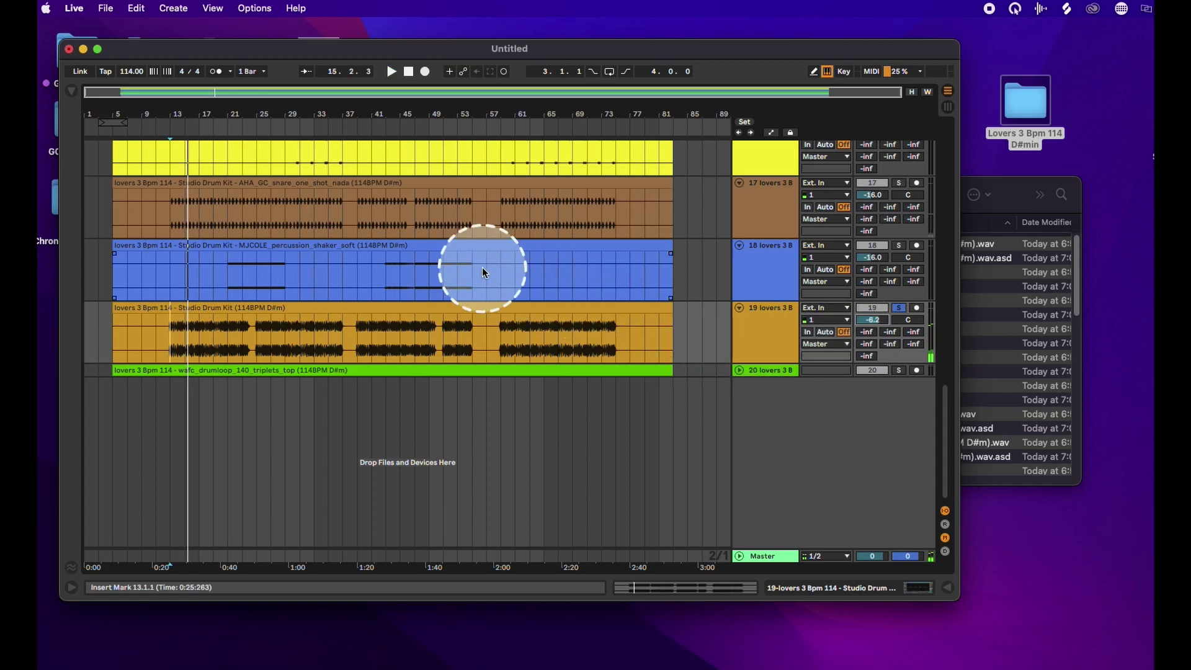
right_click(774, 322)
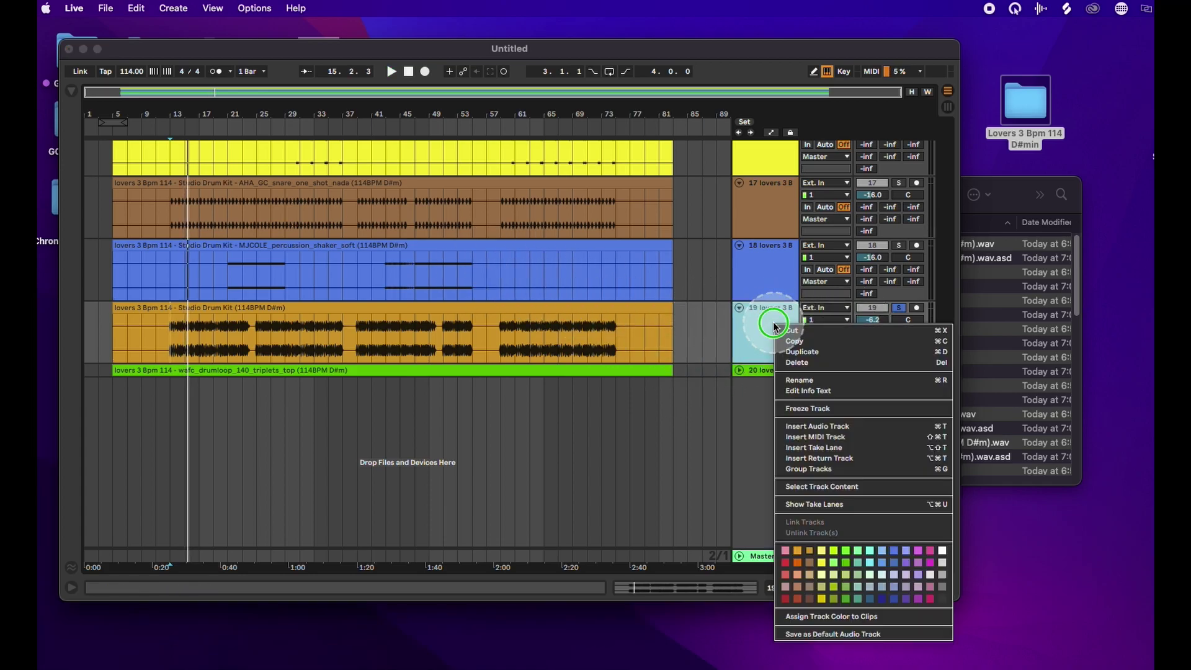
left_click(786, 360)
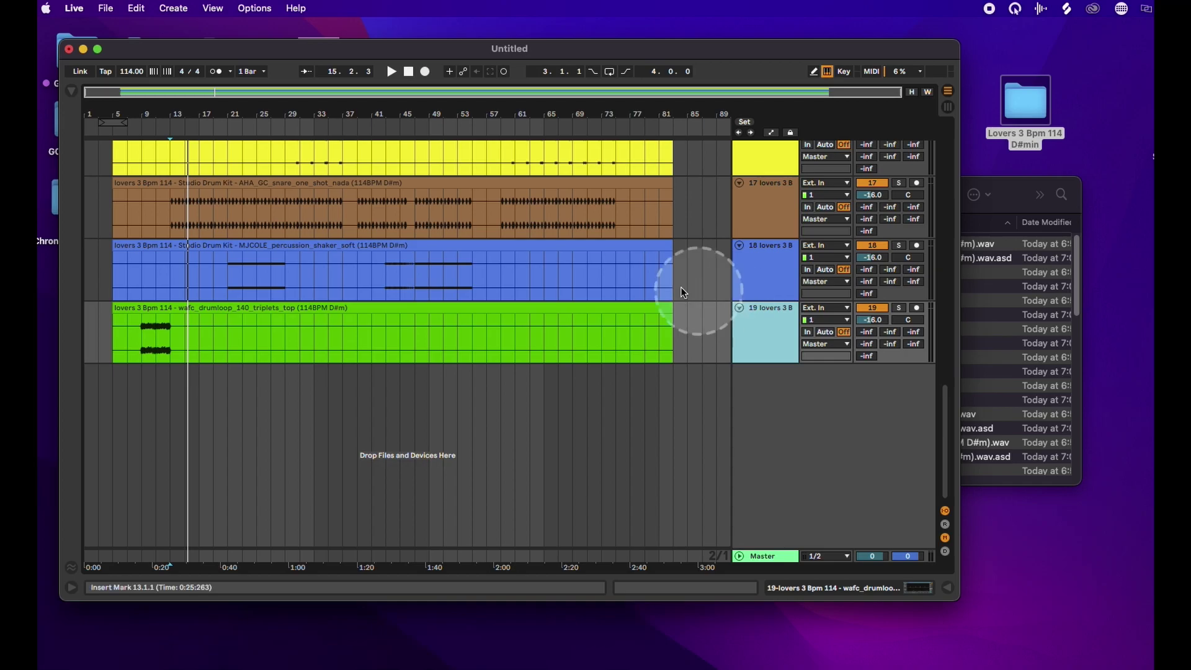
- Set the snare track's volume to -7.0 dB and play it from bar 13
scroll(684, 272, "up", 1)
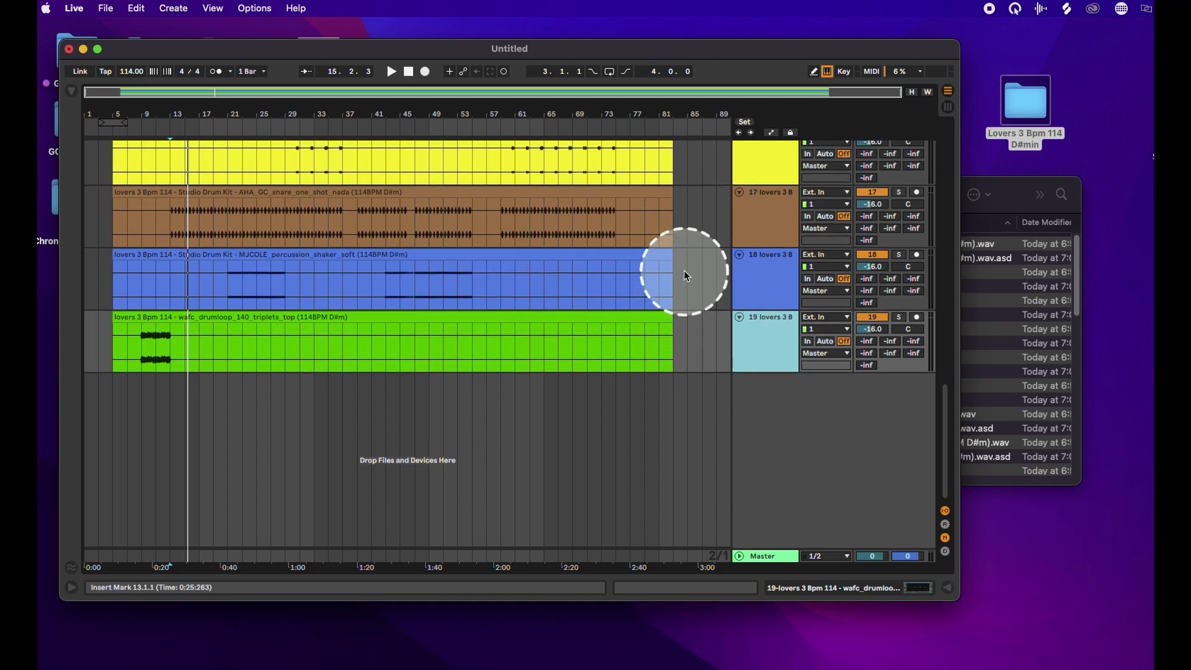
scroll(683, 273, "up", 4)
left_click(171, 264)
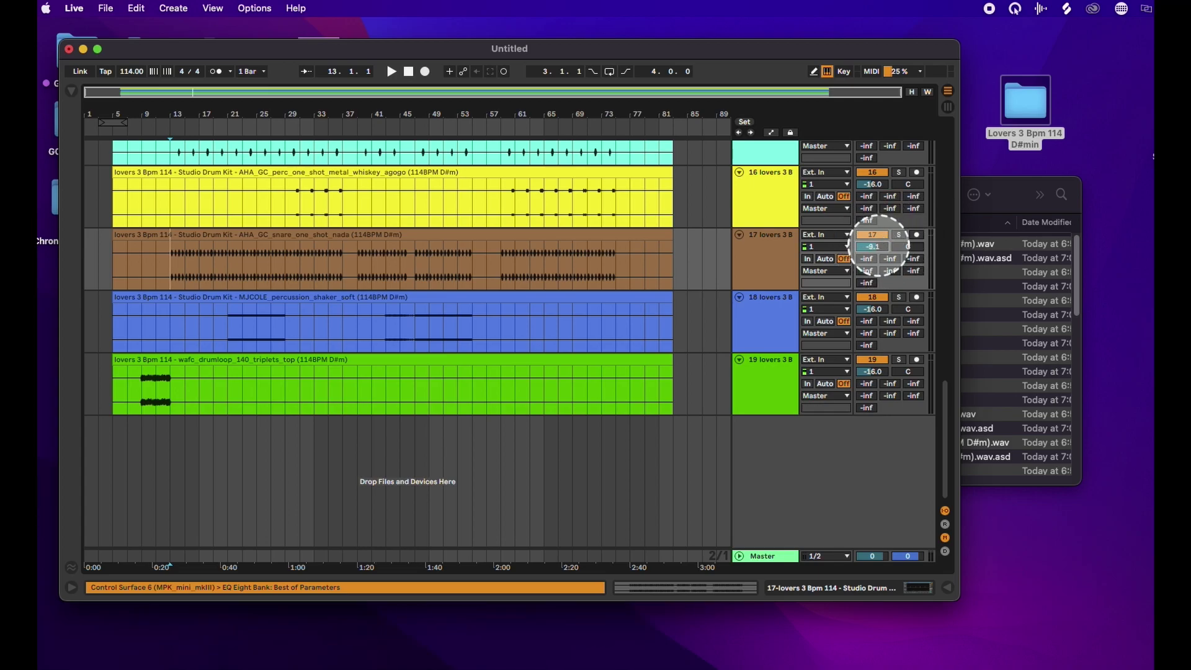
left_click_drag(878, 246, 901, 240)
key("space")
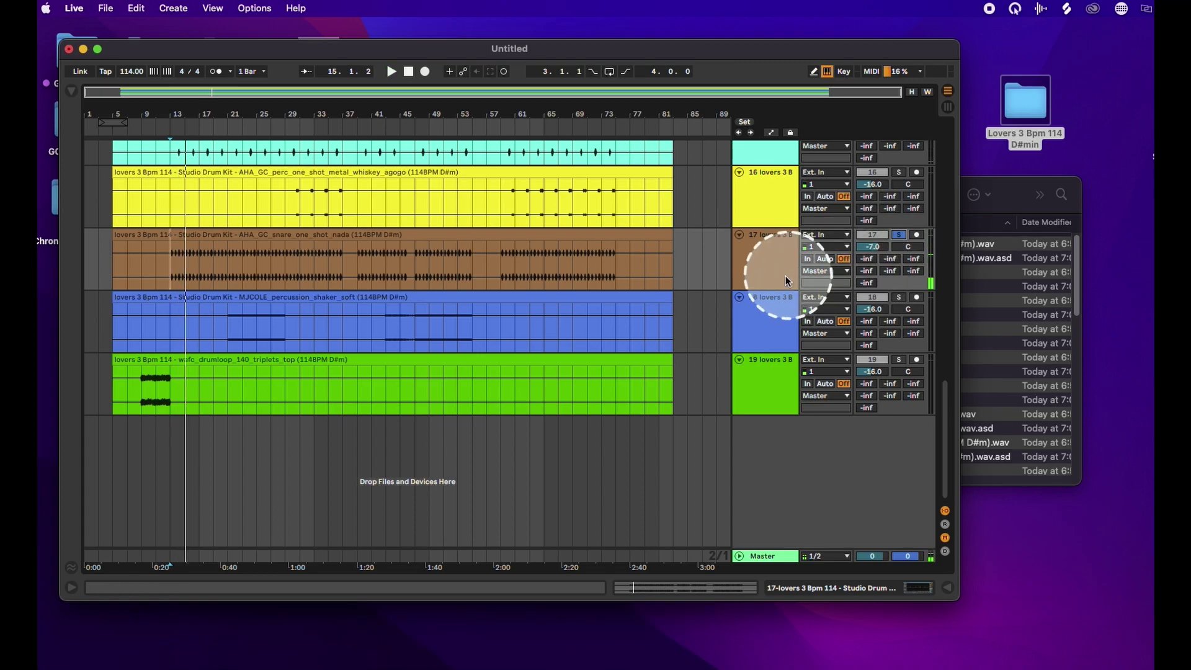
- Solo and audition the yellow Scene Track from bar 13, then delete it
scroll(786, 276, "up", 2)
left_click(889, 281)
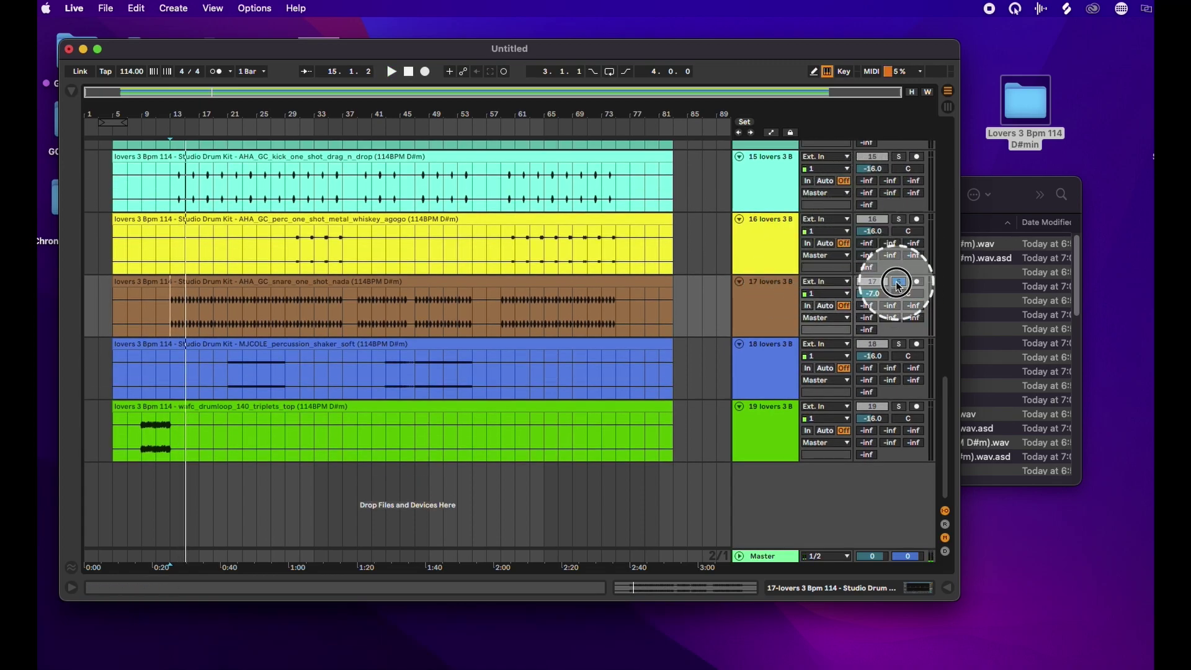
left_click(717, 328)
scroll(716, 327, "up", 5)
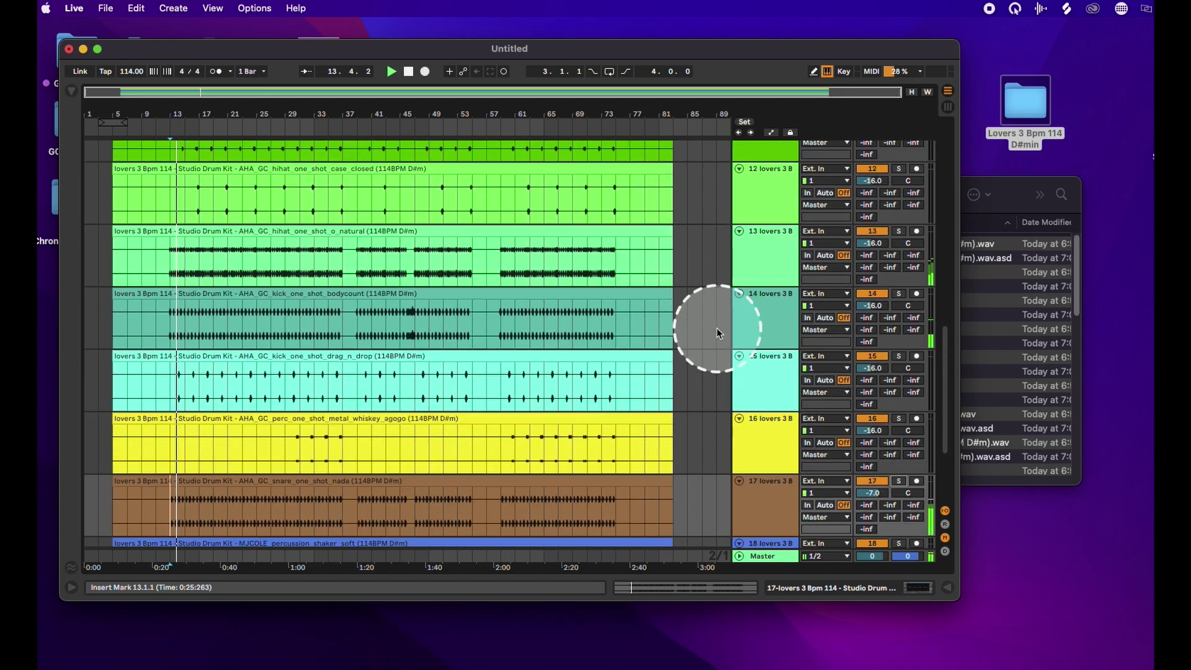
scroll(716, 328, "up", 5)
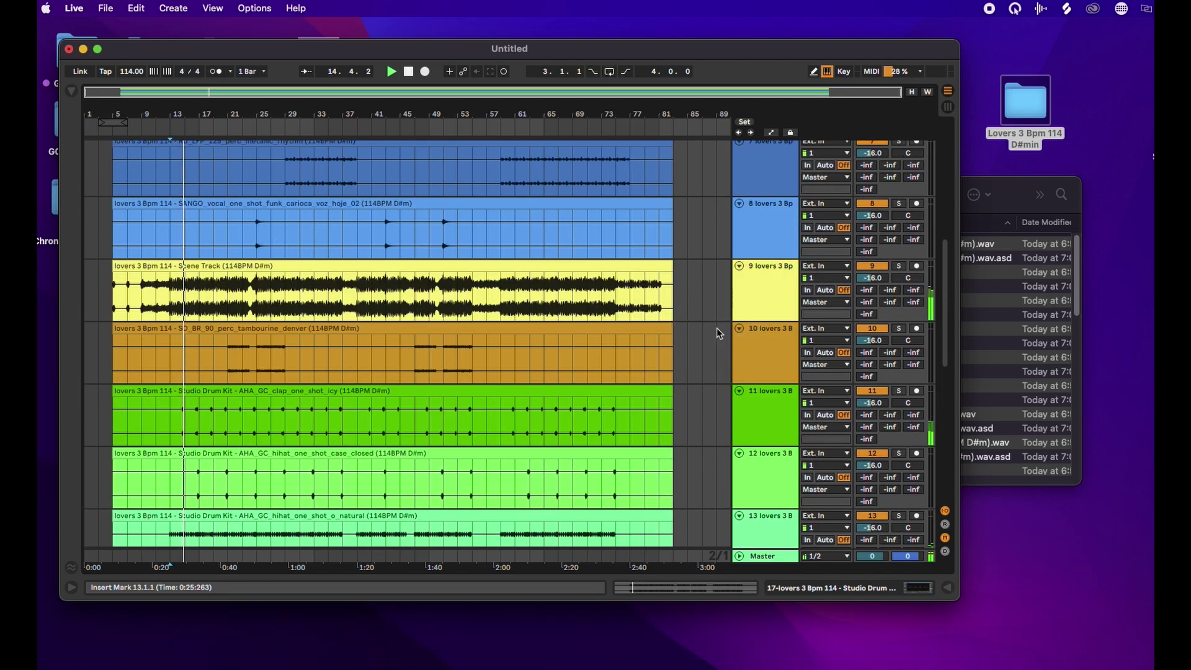
left_click(898, 265)
left_click(240, 304)
key("space")
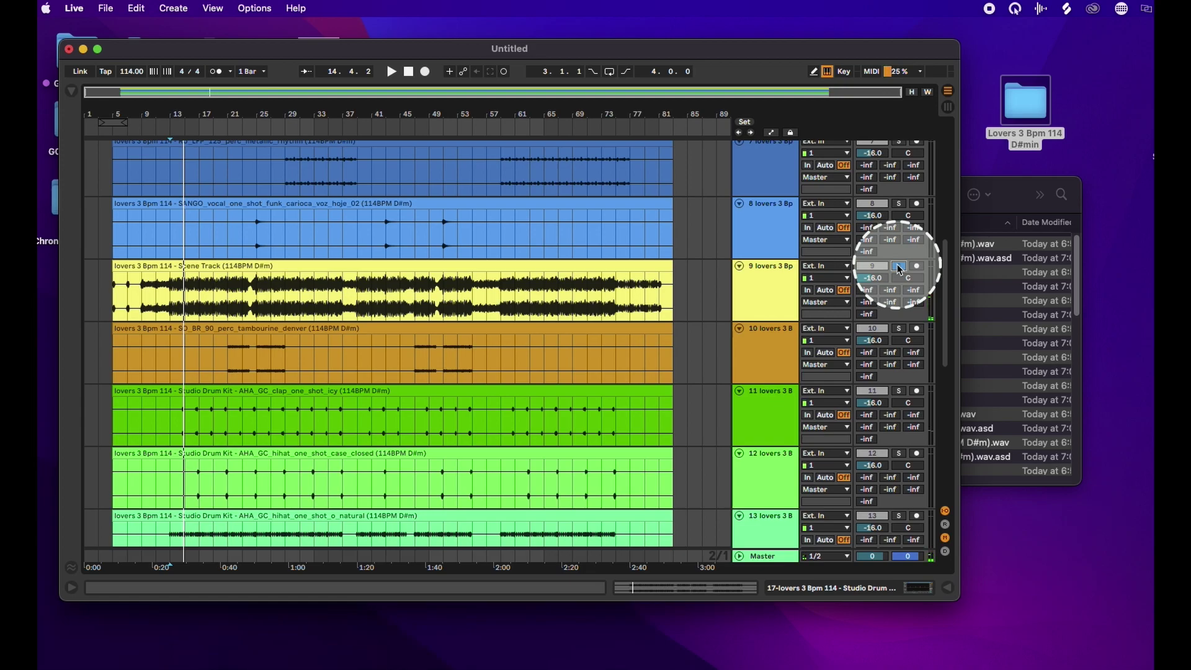
left_click(704, 291)
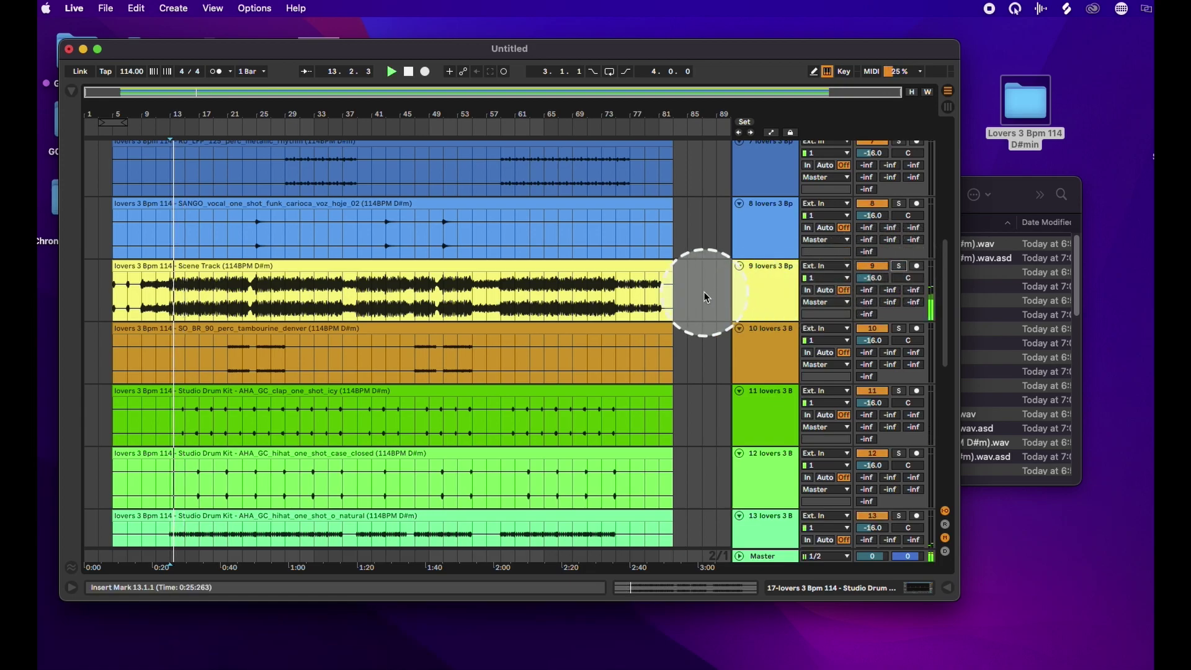
right_click(760, 268)
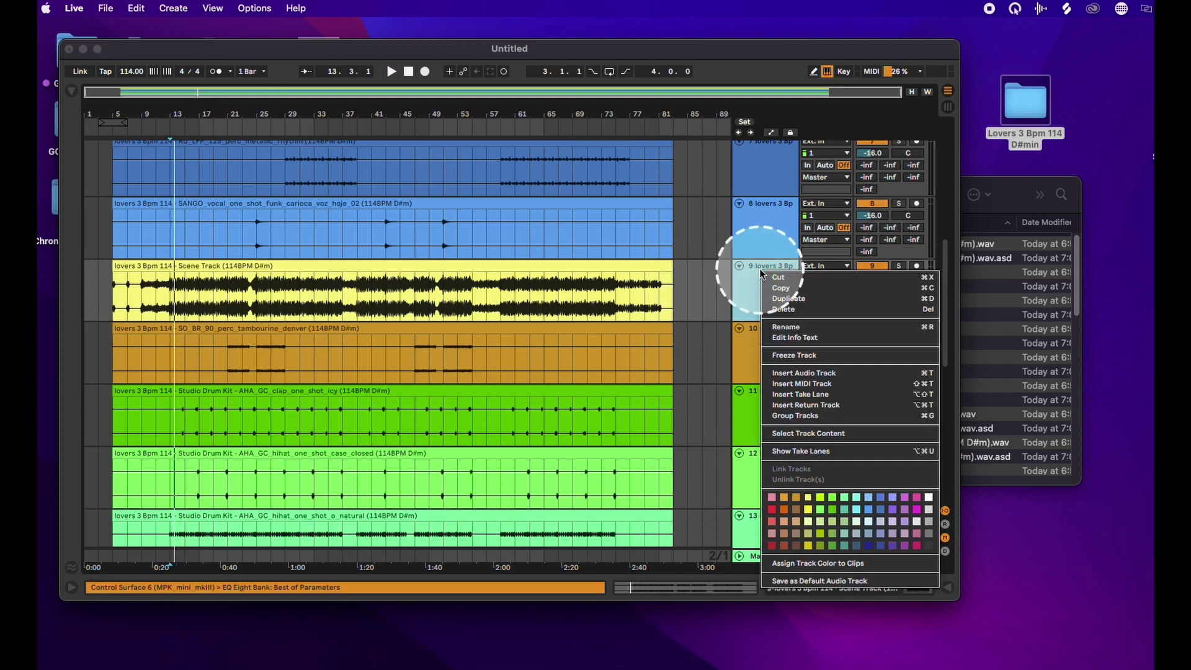
left_click(779, 309)
left_click(702, 390)
- Scroll back to the top of the arrangement and select the first drum loop track
scroll(701, 389, "up", 5)
scroll(701, 388, "up", 3)
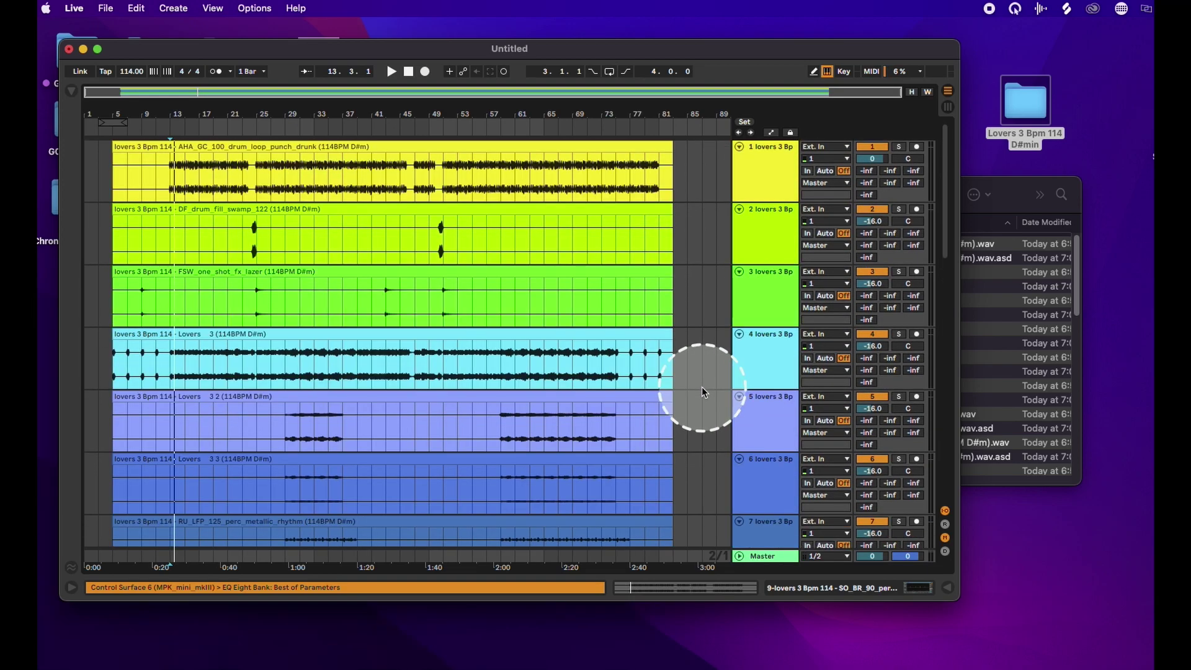
scroll(701, 385, "down", 4)
scroll(701, 385, "down", 10)
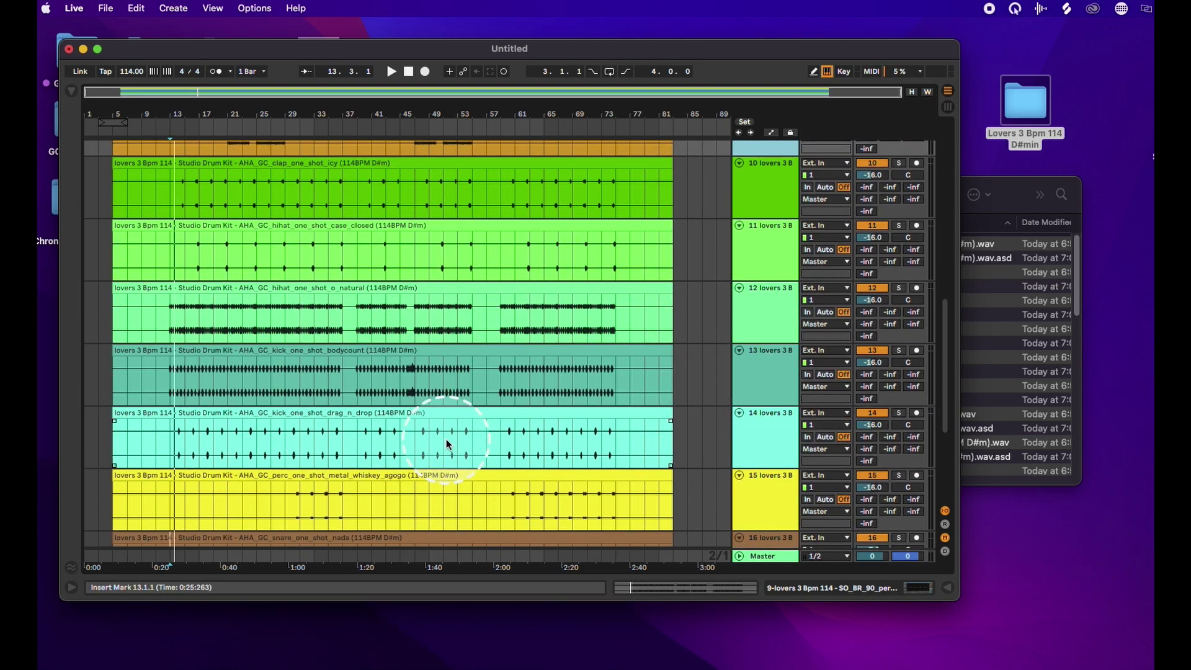
scroll(445, 438, "up", 13)
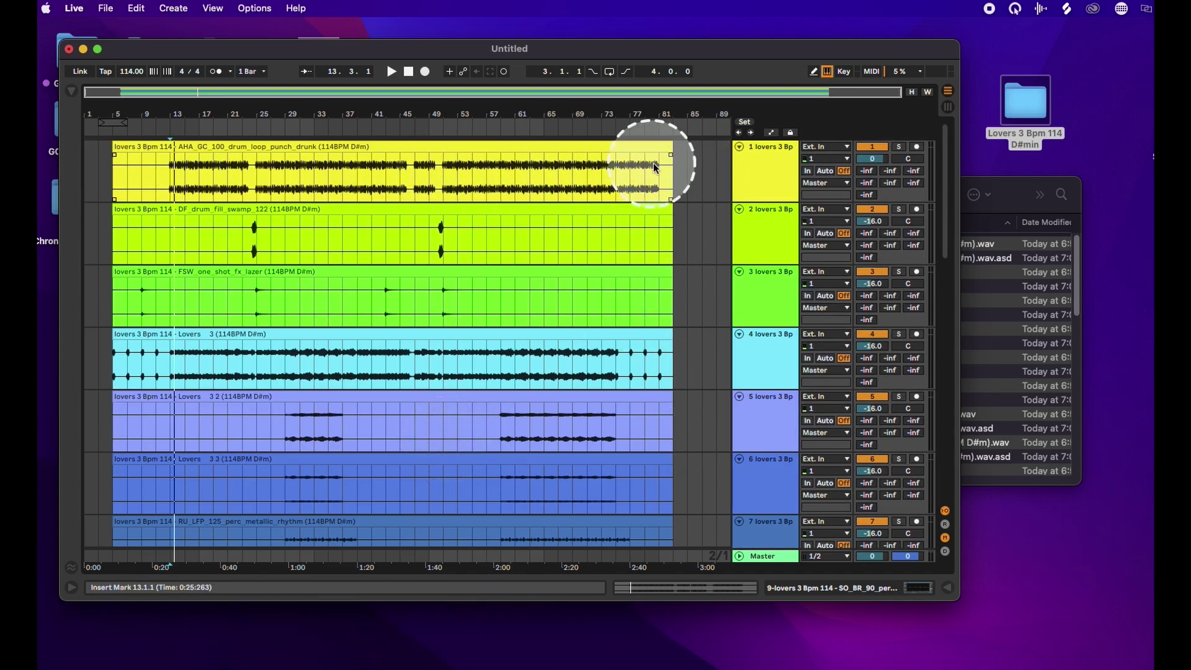
left_click(771, 171)
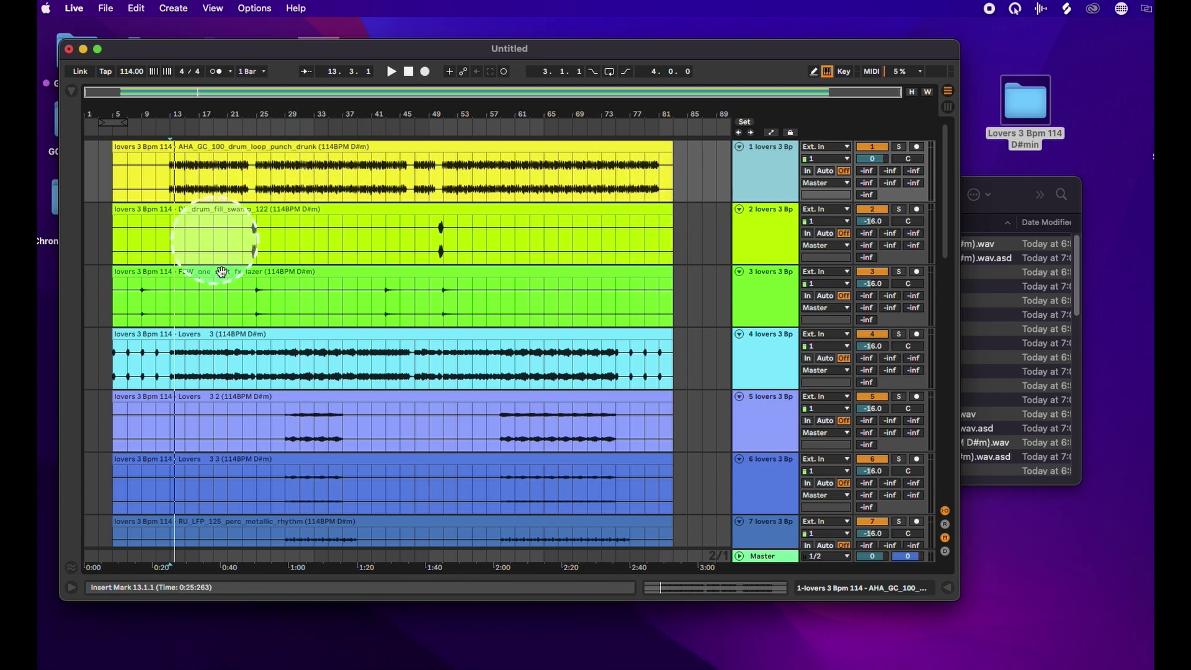
- Fold tracks 1 through 13, including Lovers 3, tambourine and clap, into thin rows
left_click(739, 209)
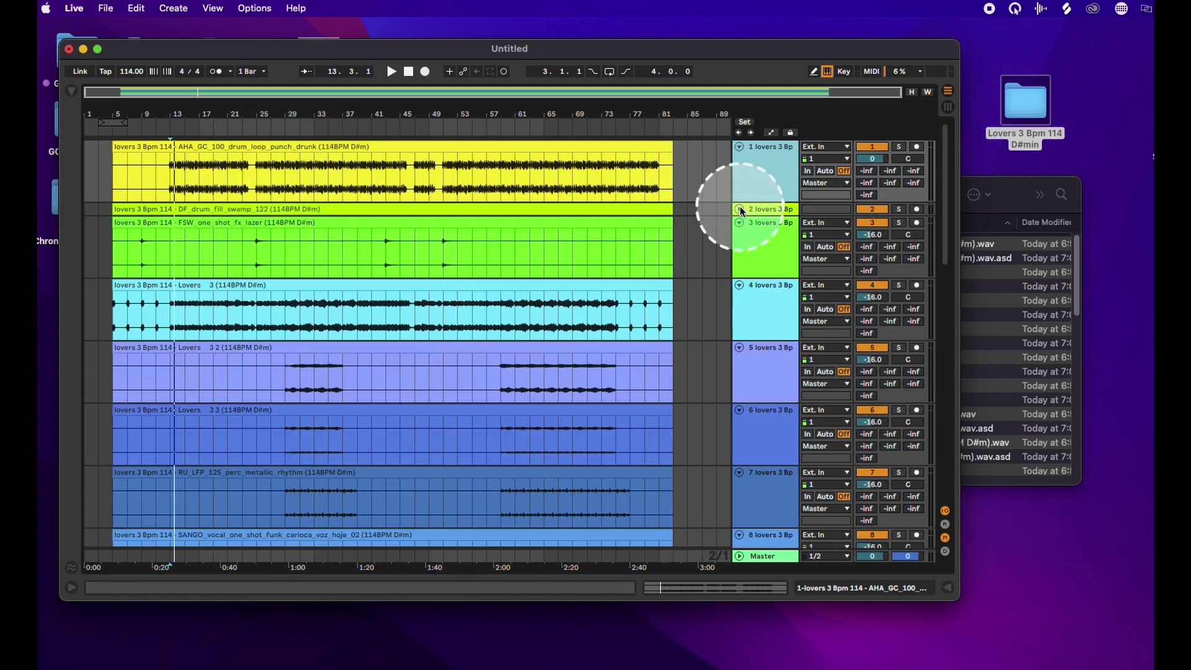
left_click(738, 148)
left_click(739, 175)
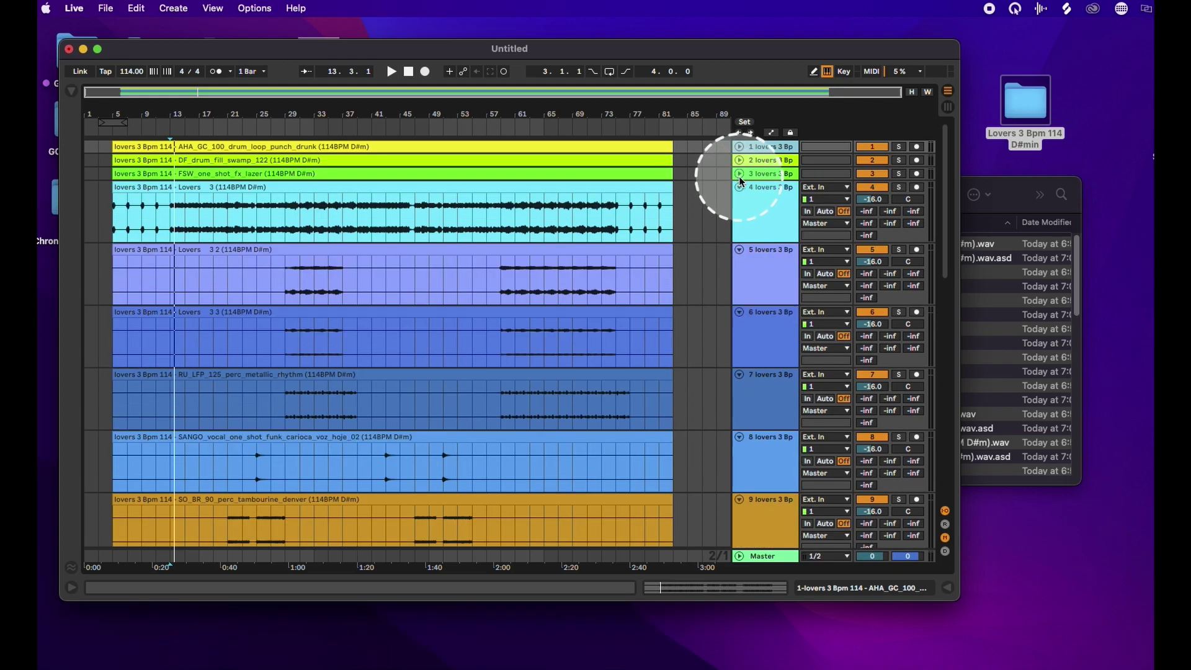
left_click(739, 187)
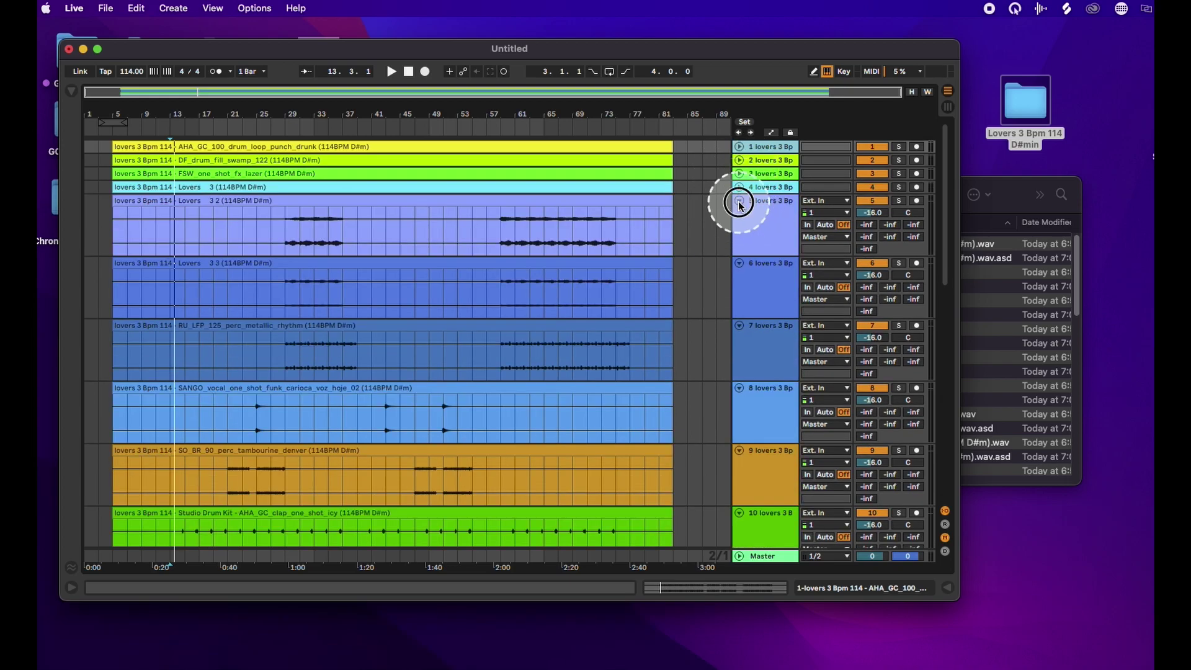
left_click(738, 201)
left_click(739, 214)
left_click(738, 227)
left_click(739, 241)
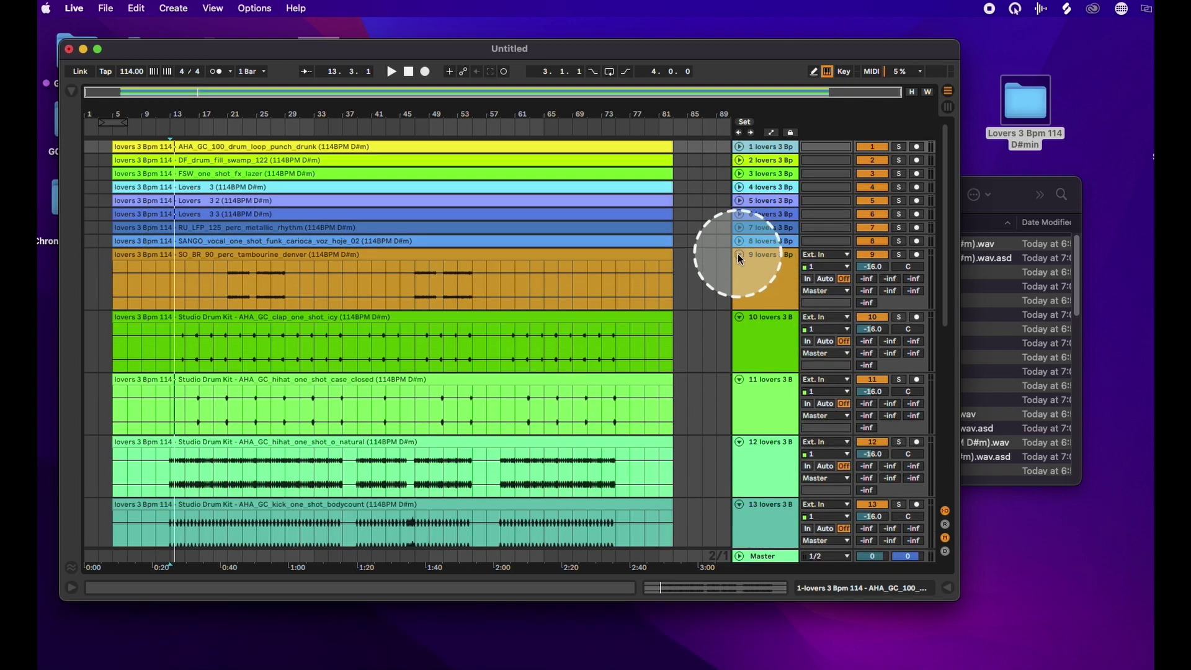
left_click(739, 254)
left_click(739, 268)
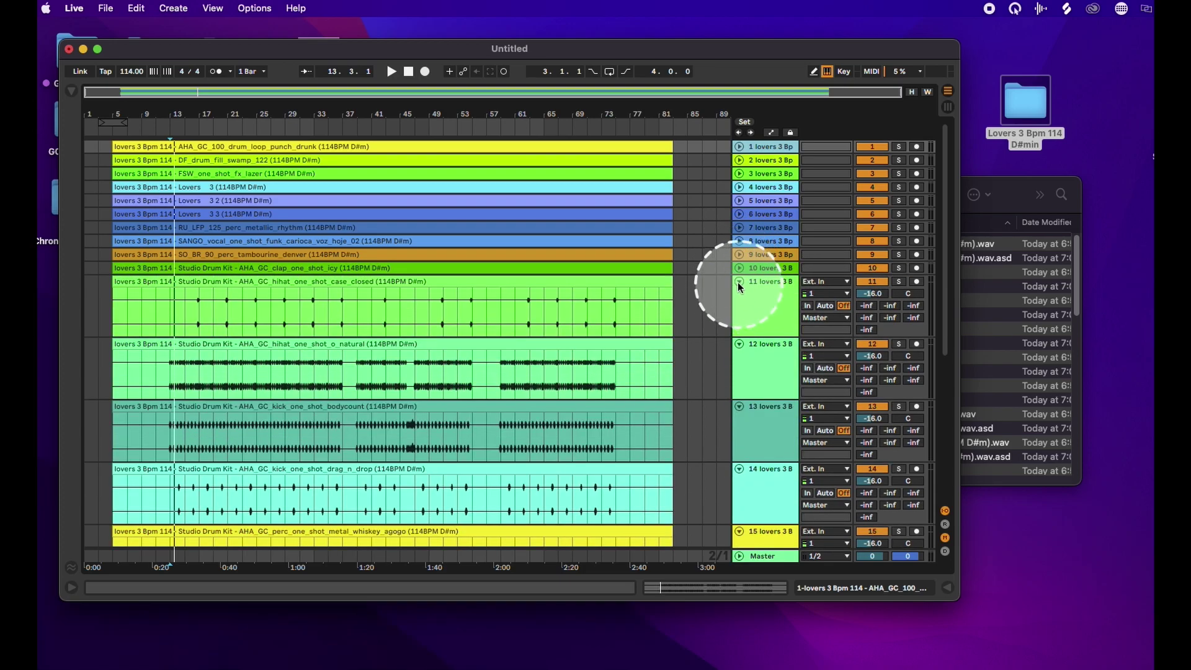
left_click(737, 281)
left_click(738, 295)
left_click(738, 308)
- Fold tracks 14 through 18, ending with the triplets drum loop track
left_click(764, 326)
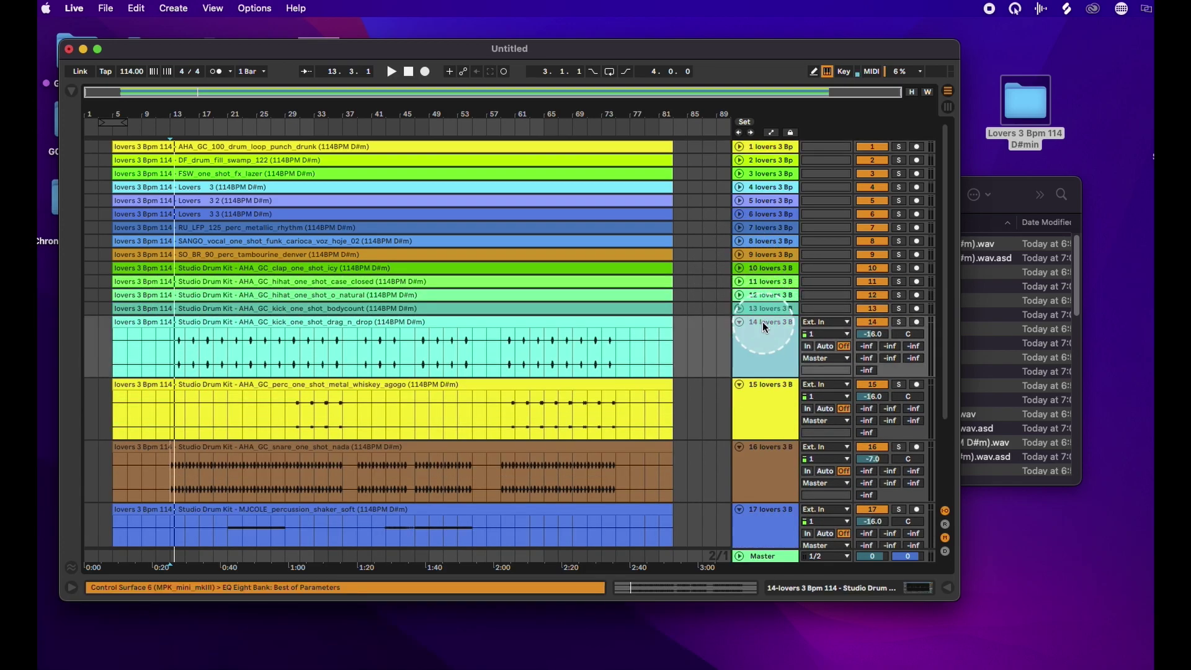
scroll(760, 327, "down", 4)
left_click(700, 384)
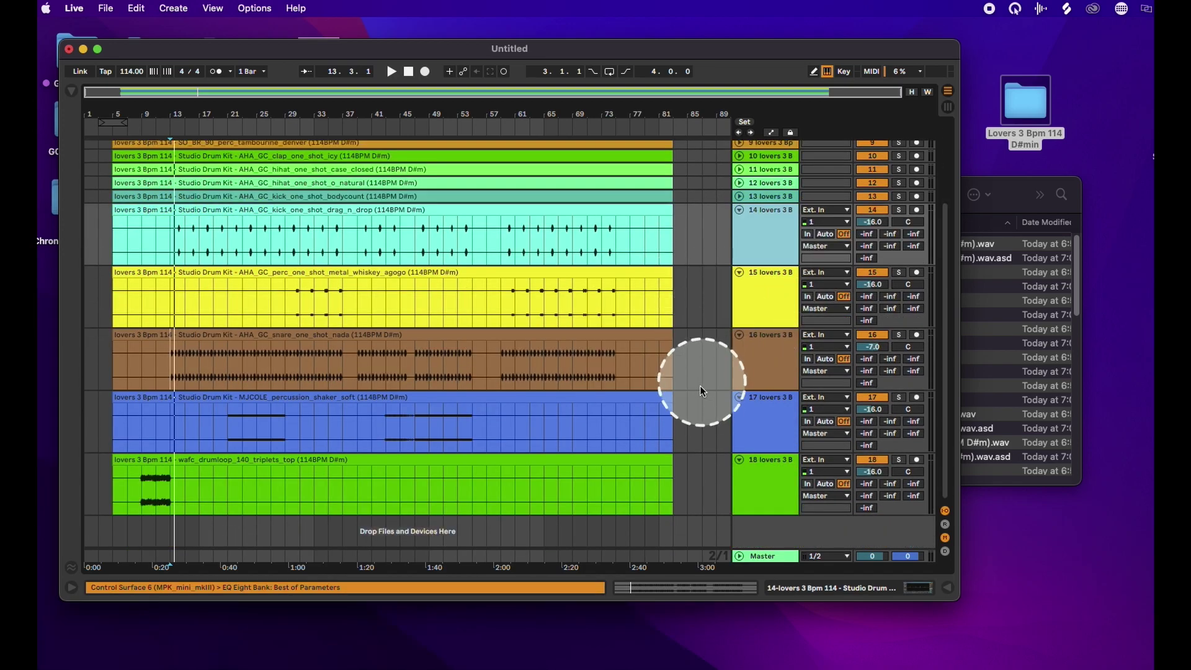
left_click(740, 460)
left_click(739, 397)
left_click(738, 335)
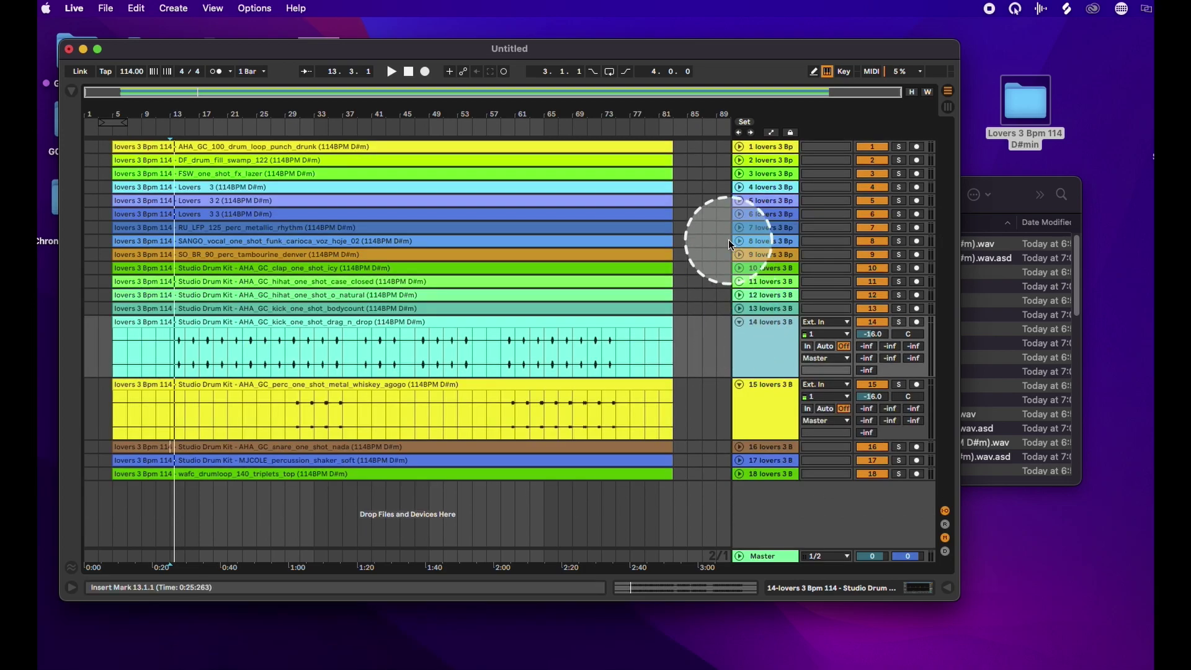
left_click(740, 321)
left_click(740, 335)
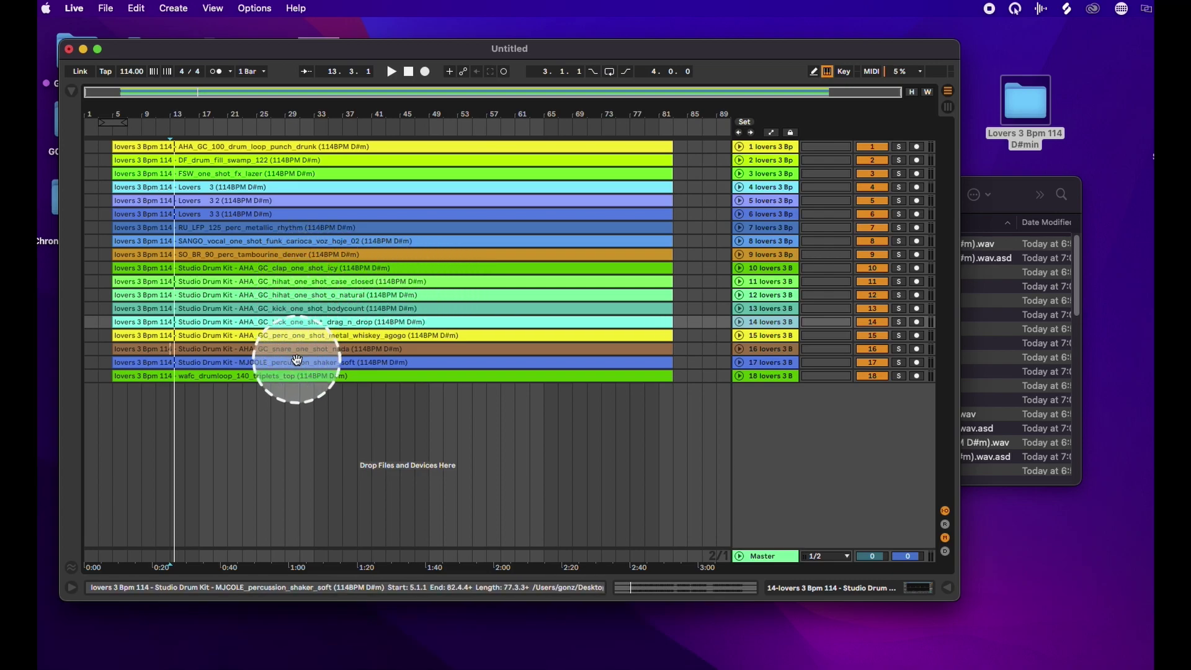
left_click(293, 375)
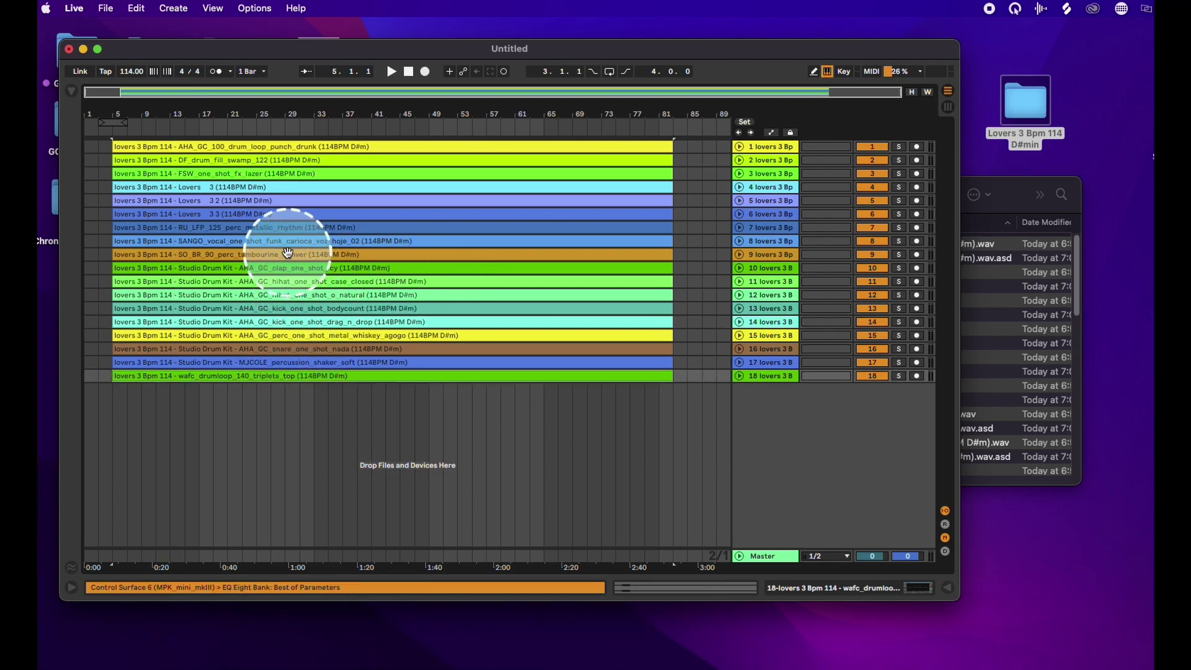
left_click(280, 255)
- Color the tambourine track red and make its clip red to match
right_click(783, 261)
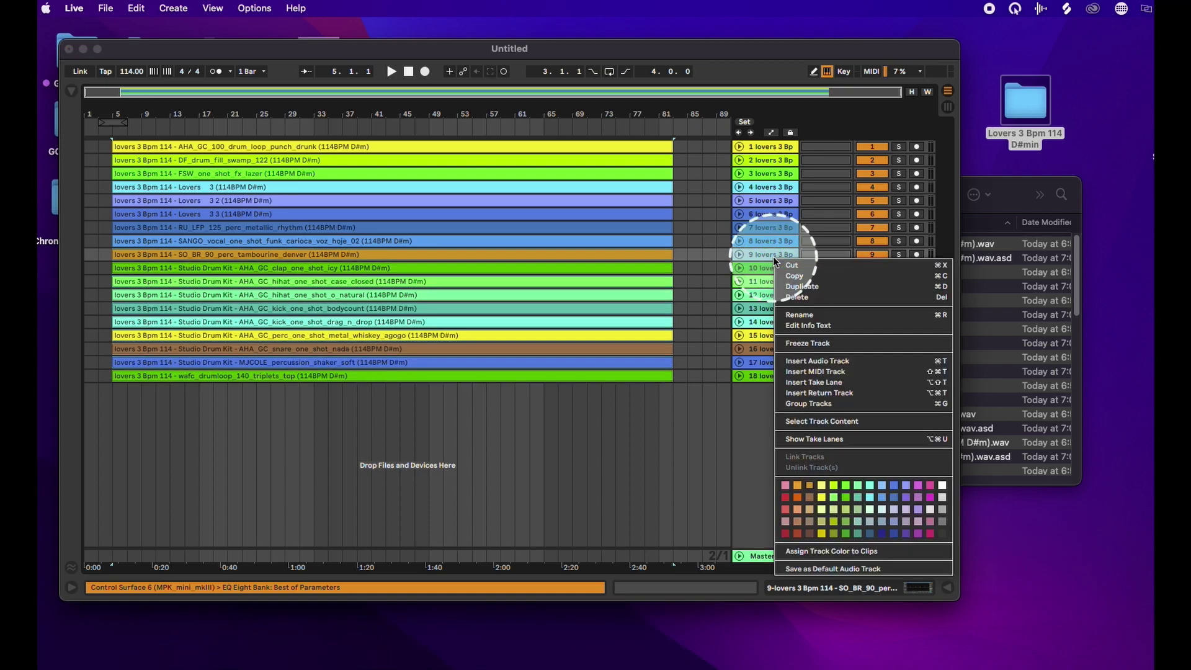
left_click(786, 498)
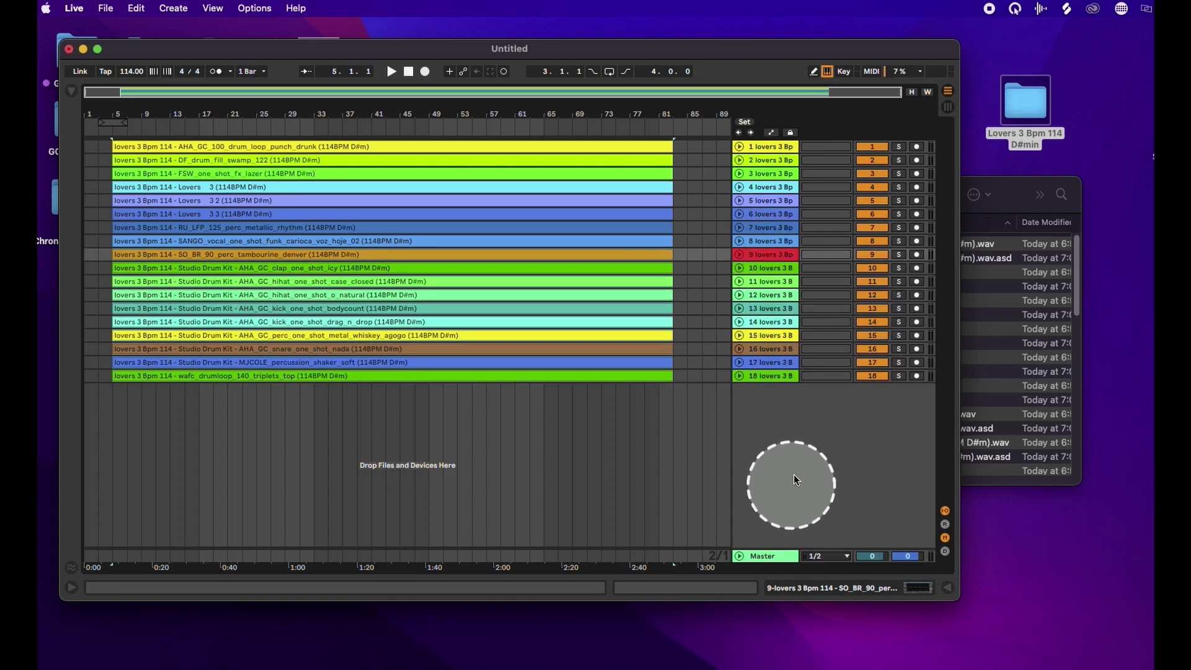
left_click(777, 364)
left_click(767, 225)
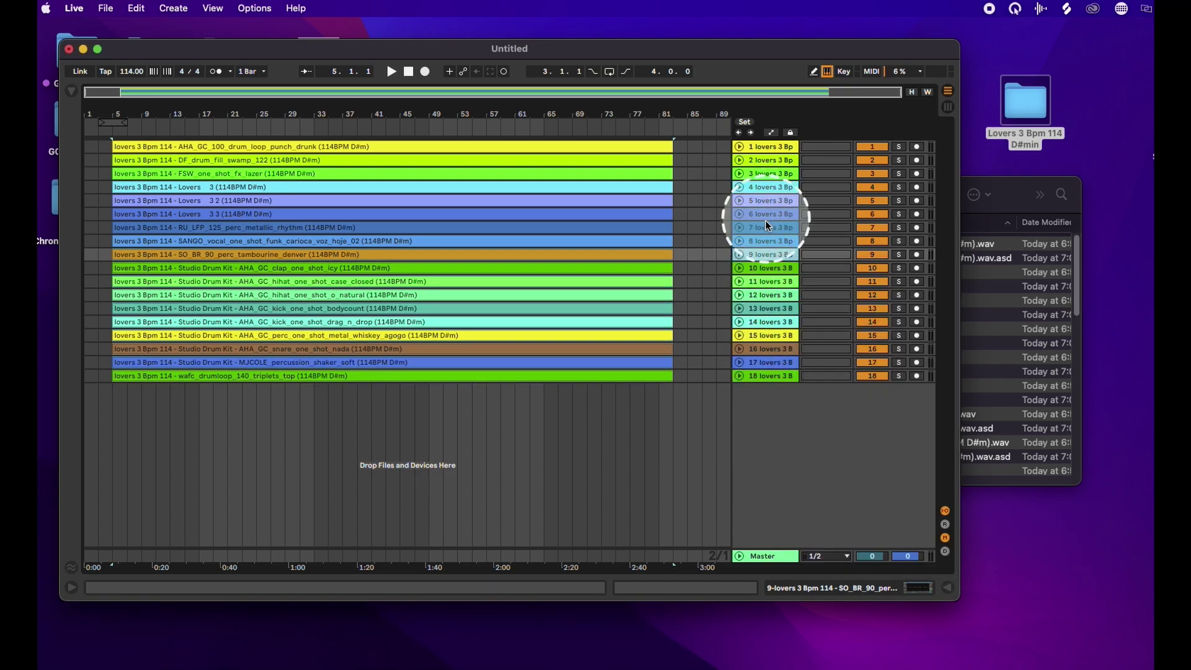
left_click(767, 375, "shift")
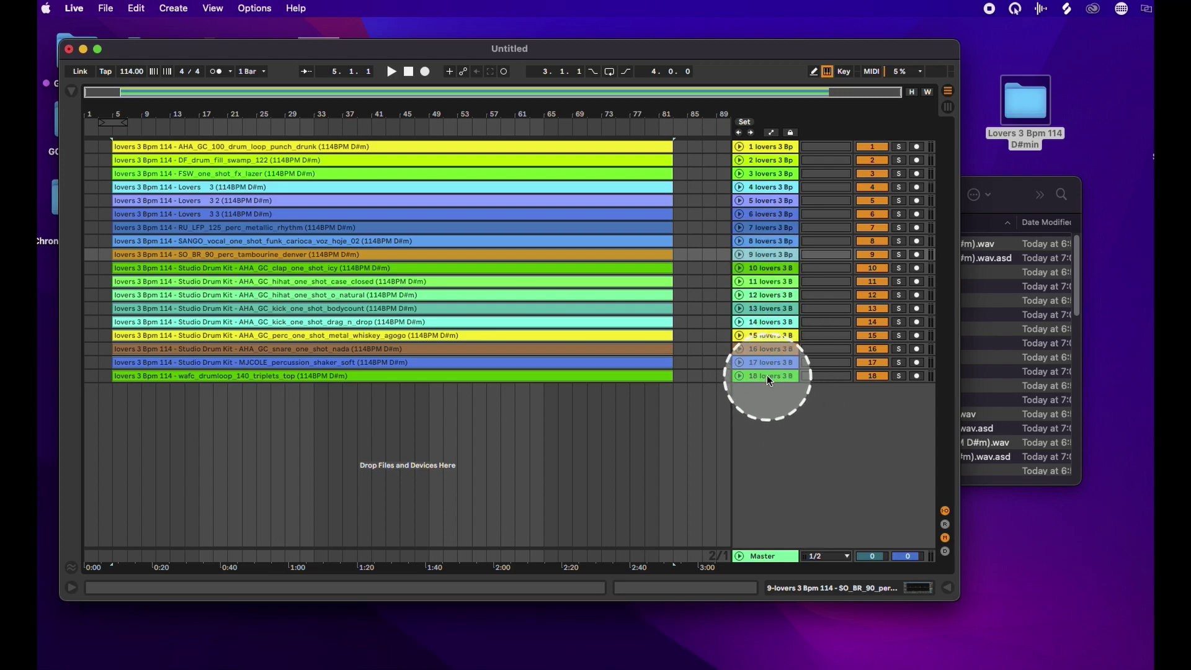
right_click(765, 375)
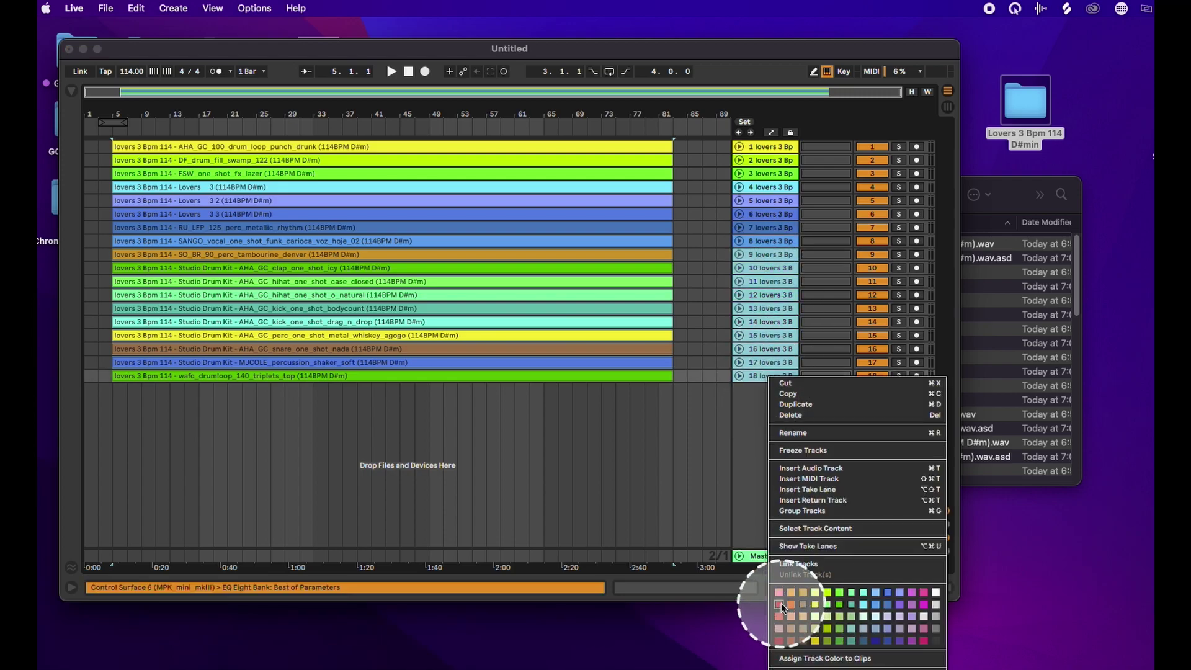
left_click(825, 663)
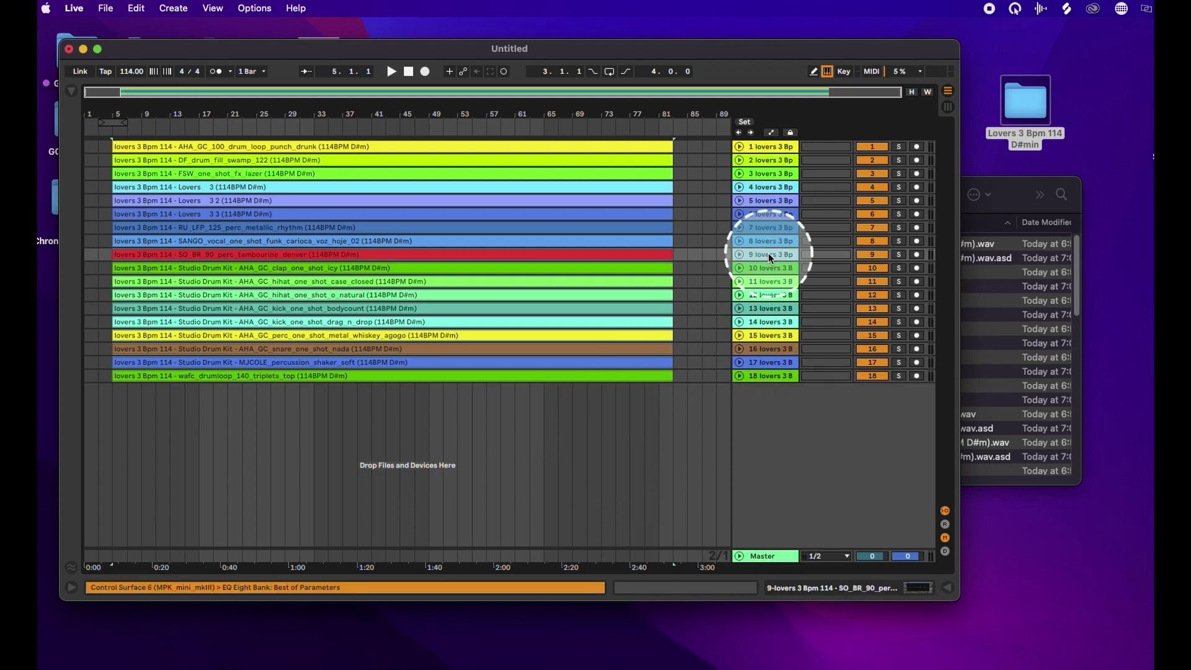
- Color tracks 9 through 18 red and assign the track color to their clips
left_click_drag(768, 252, 762, 375)
right_click(761, 375)
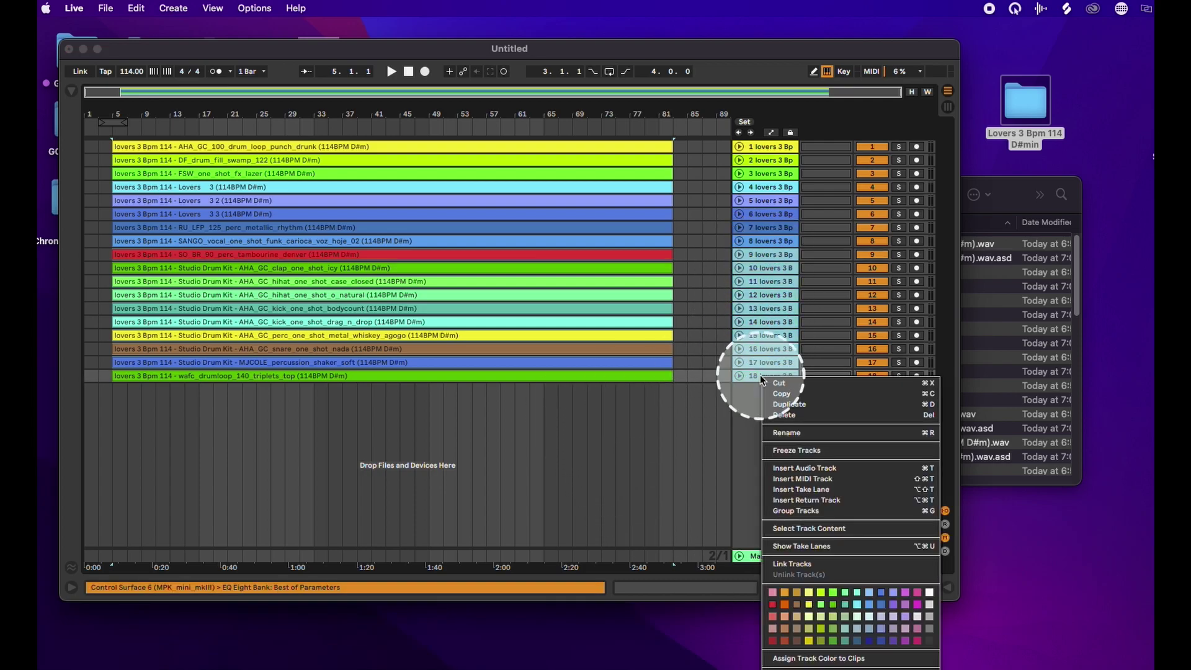
left_click(776, 610)
right_click(772, 269)
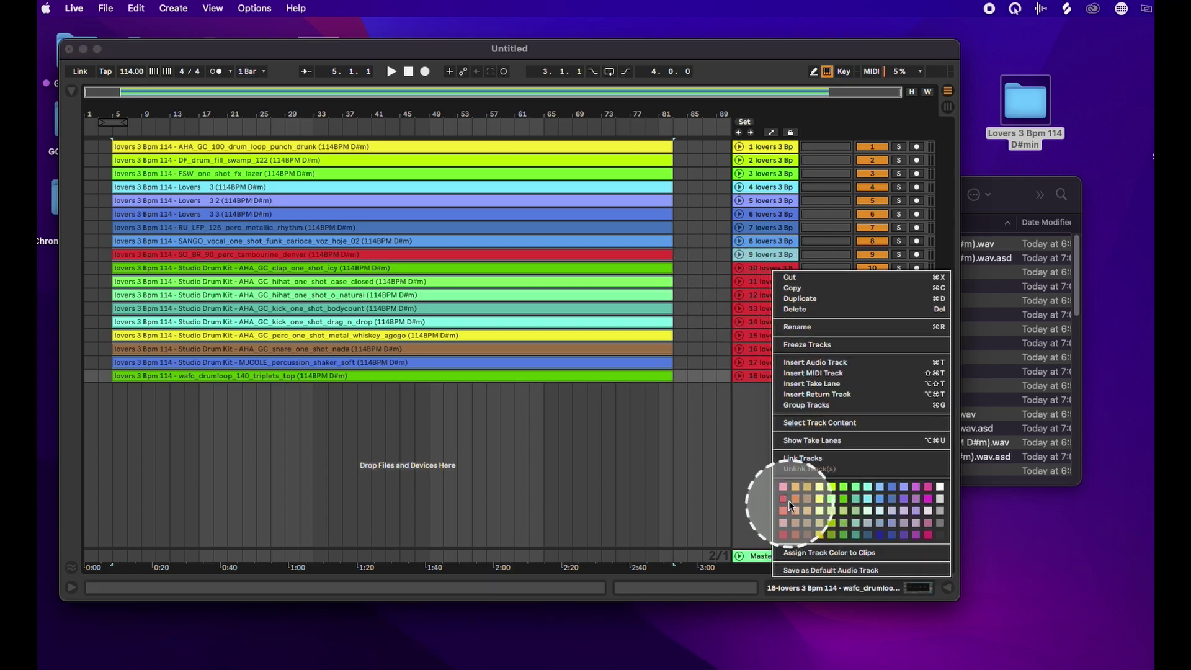
left_click(809, 550)
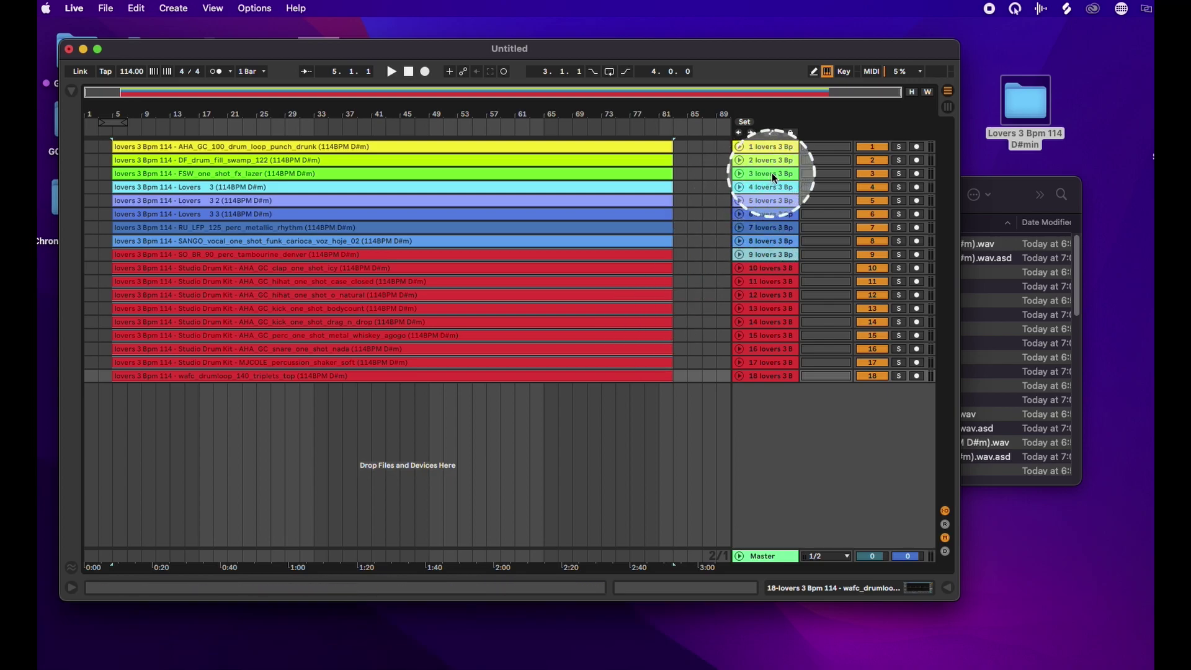
- Move the drum fill track down to slot 8 and color it red
left_click_drag(774, 159, 769, 247)
right_click(768, 243)
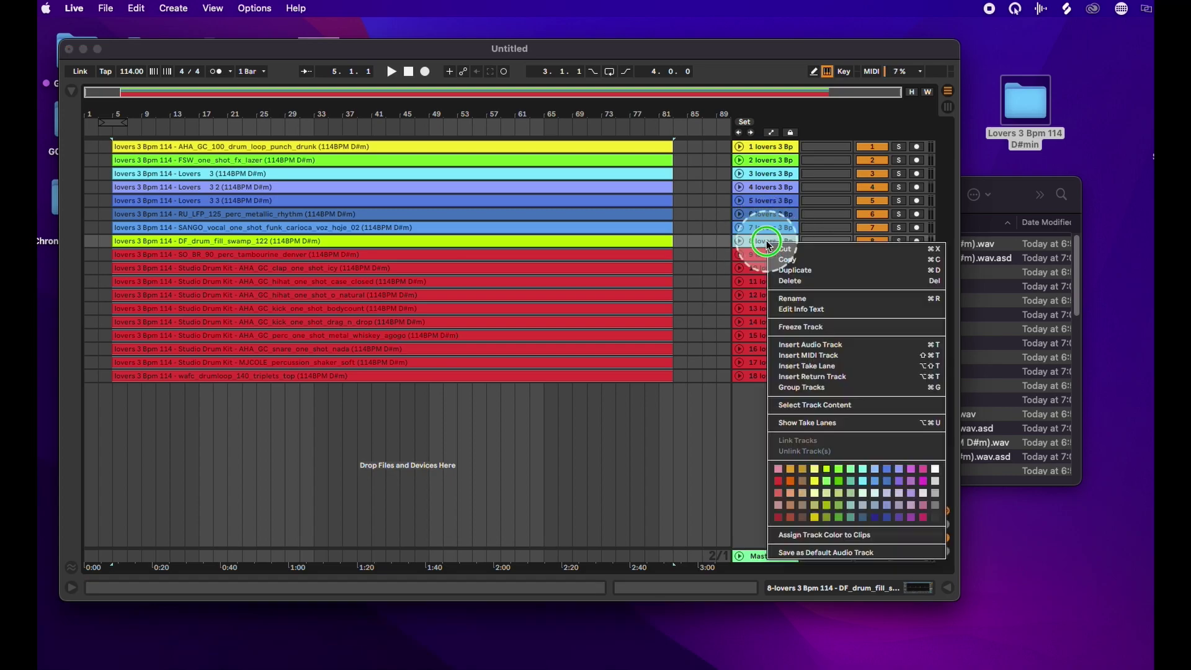
left_click(780, 478)
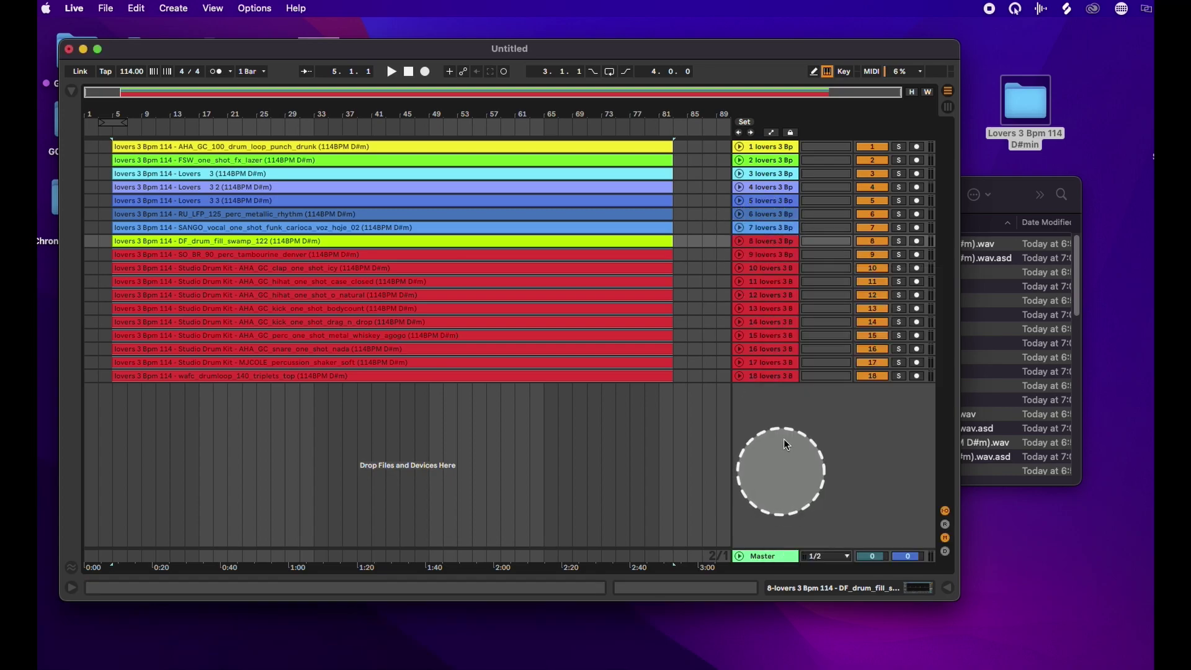
- Make the drum fill clip red, and color the three Lovers vocal tracks and clips white
right_click(767, 241)
left_click(813, 536)
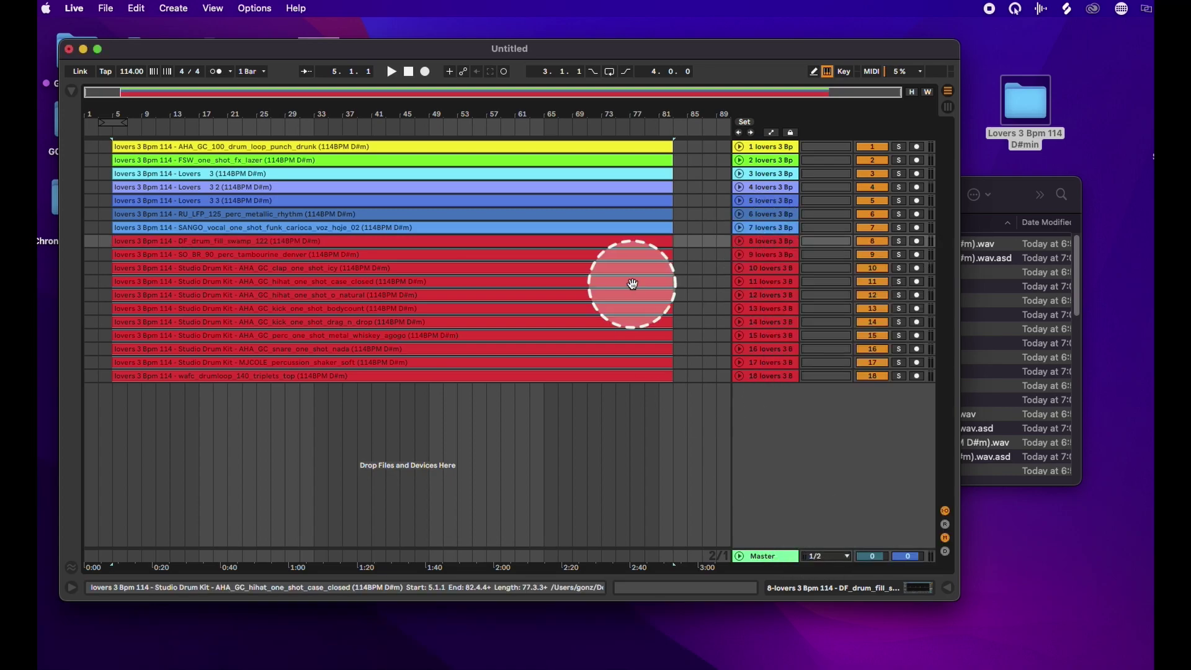
left_click(768, 196)
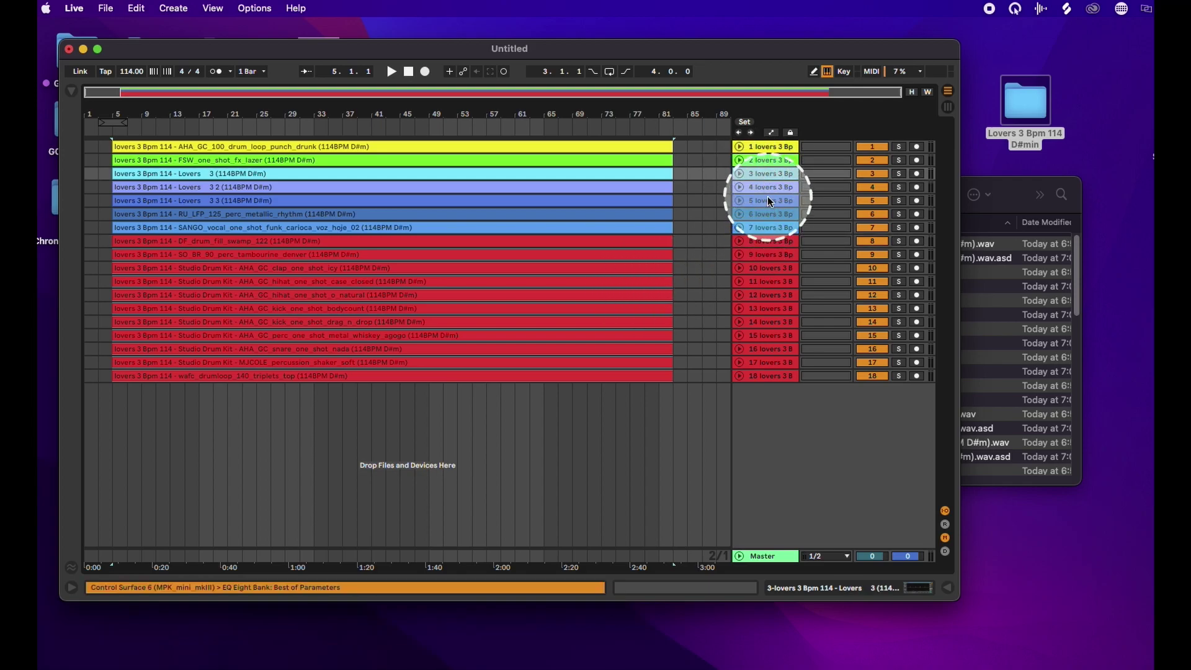
right_click(768, 196)
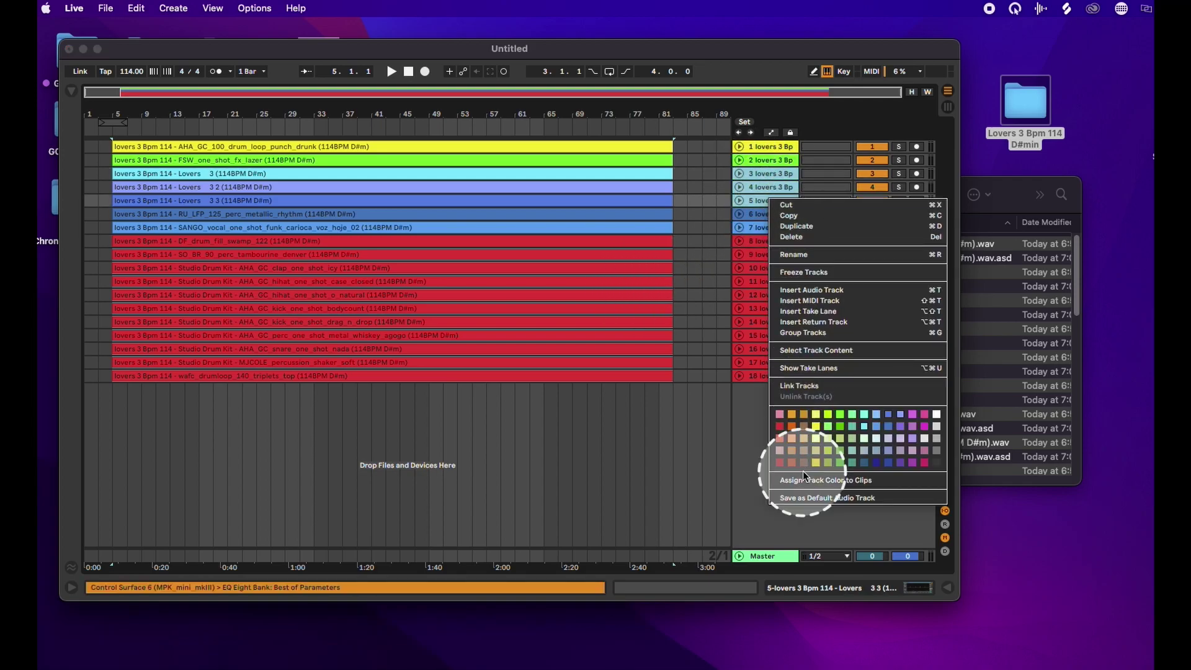
left_click(938, 411)
right_click(772, 200)
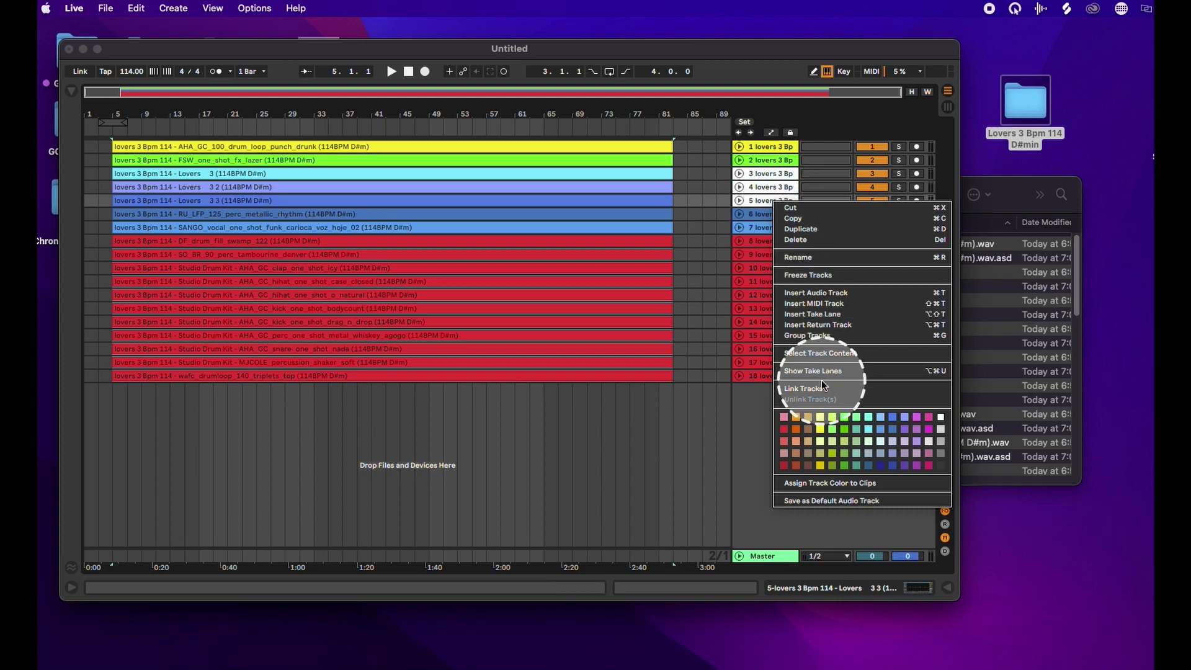
left_click(816, 484)
- Move the RU_LFP perc rhythm track below SANGO and make it and its clip red
left_click(763, 215)
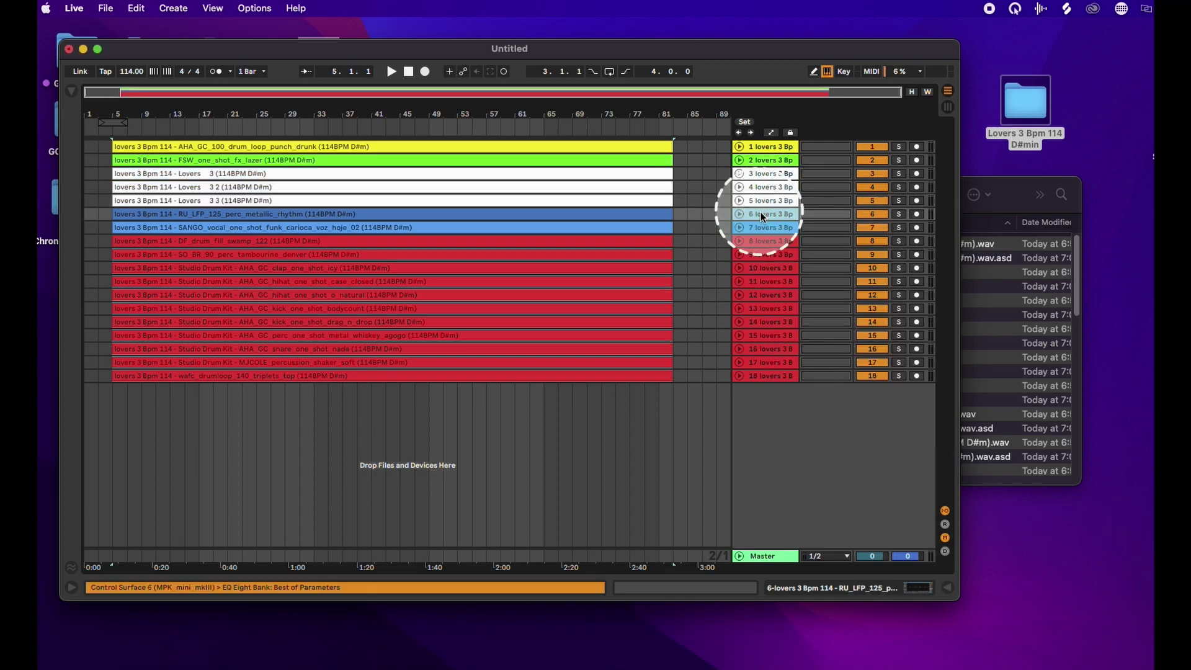
left_click_drag(763, 214, 763, 230)
right_click(763, 228)
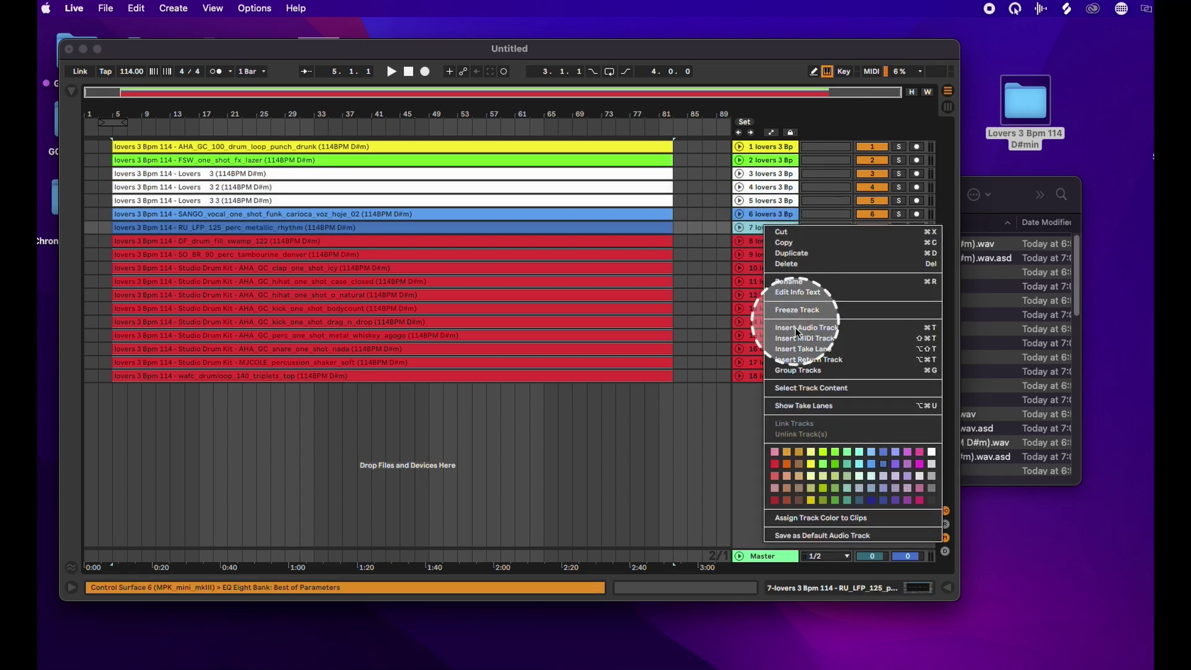
left_click(775, 463)
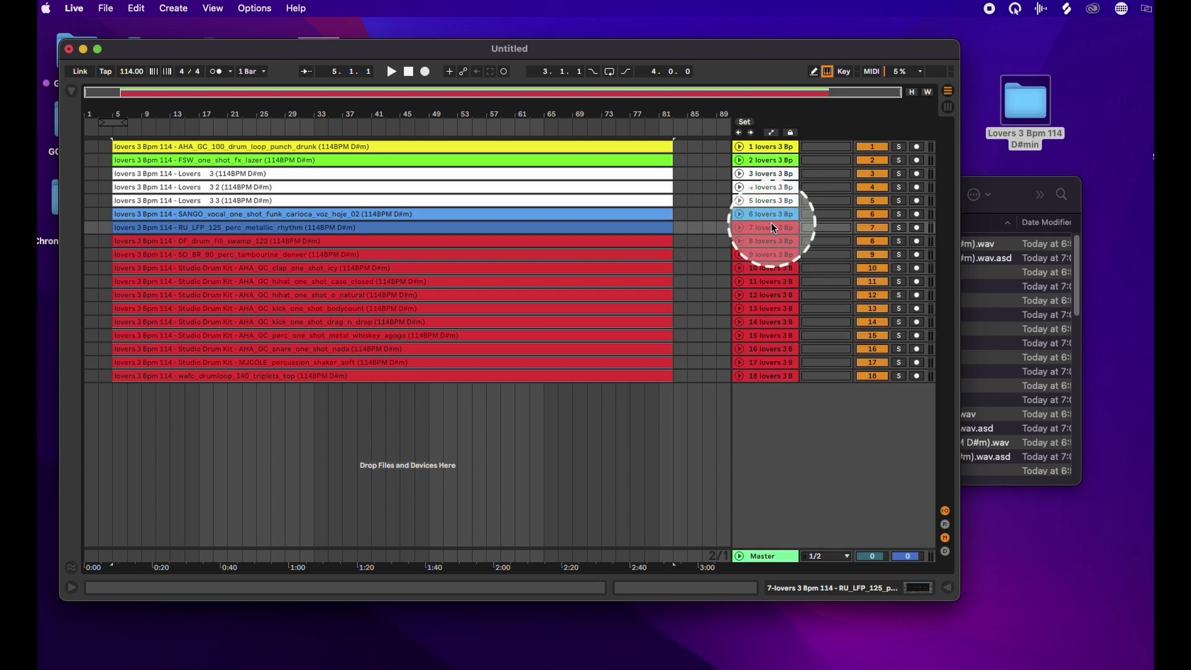
right_click(771, 222)
left_click(807, 518)
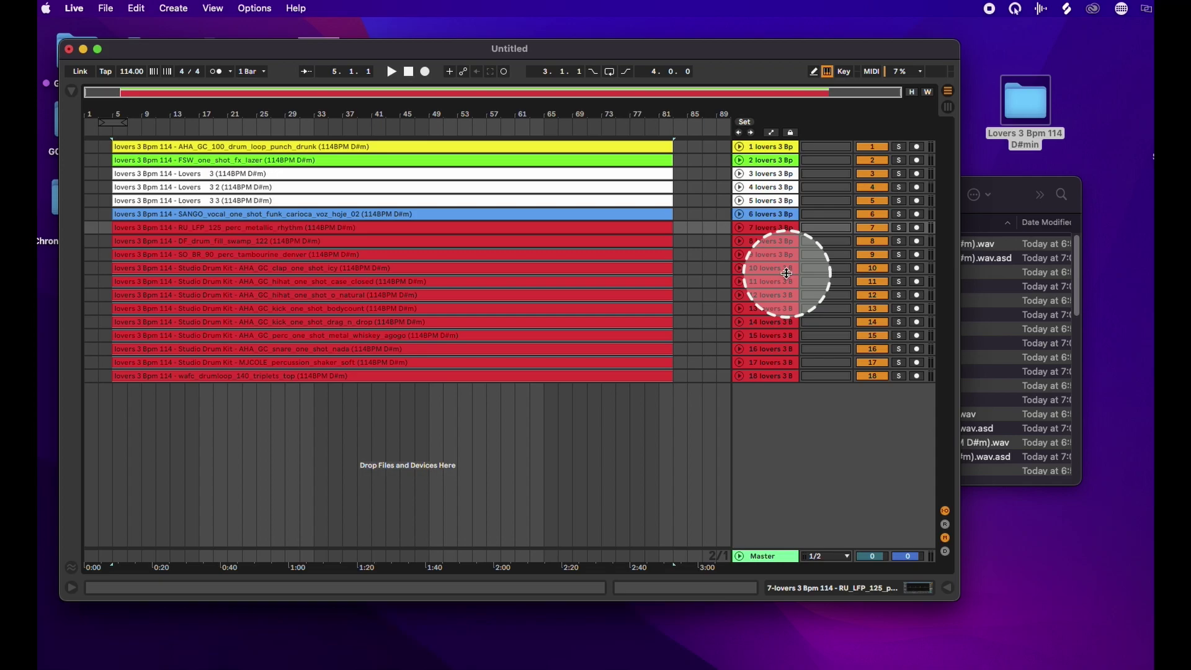
- Move the AHA_GC_100 drum loop below SANGO, color it and its clip red, then select tracks 6–18
left_click(770, 146)
left_click_drag(771, 145, 767, 215)
right_click(764, 214)
left_click(786, 451)
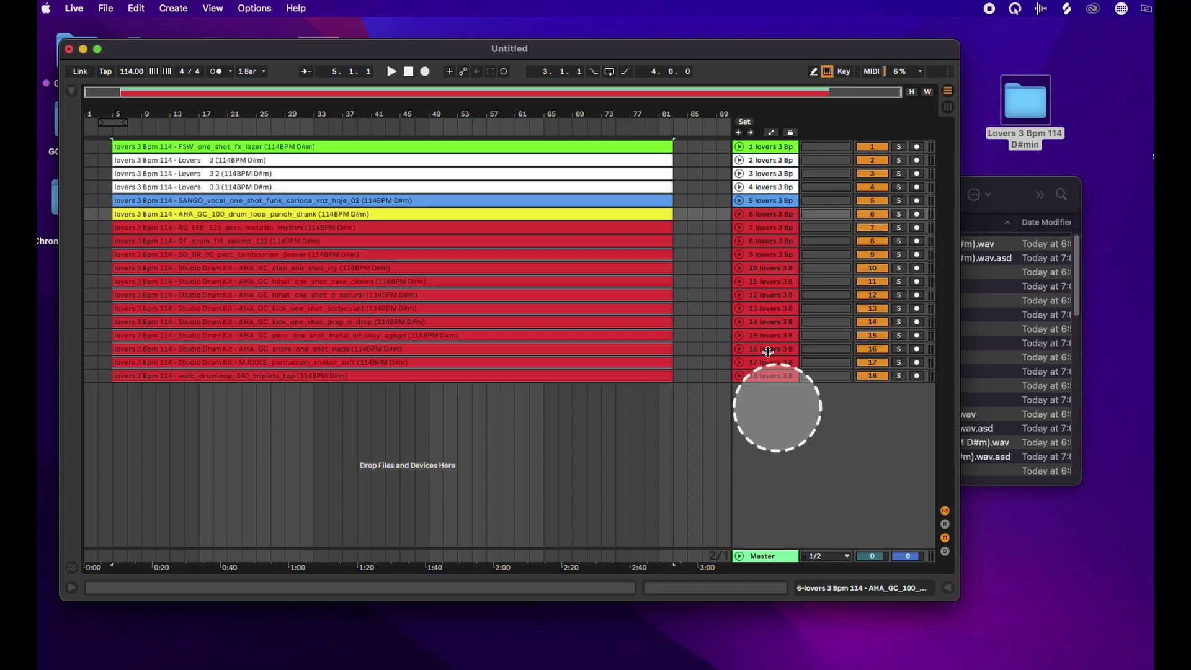
right_click(763, 219)
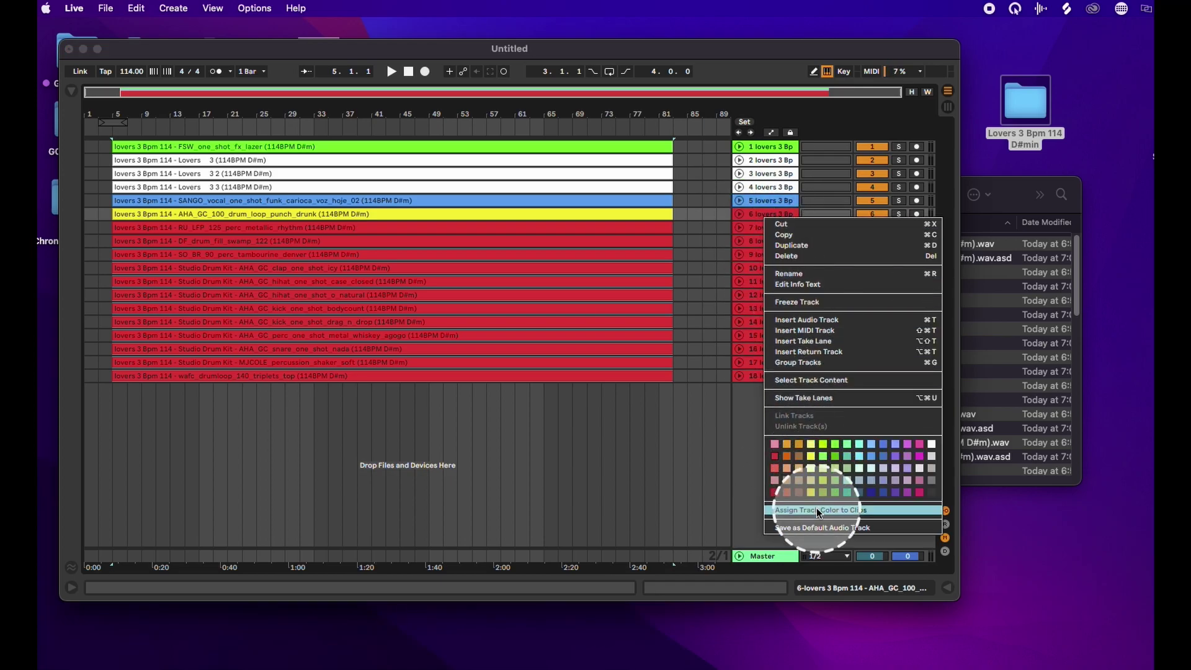
left_click(790, 459)
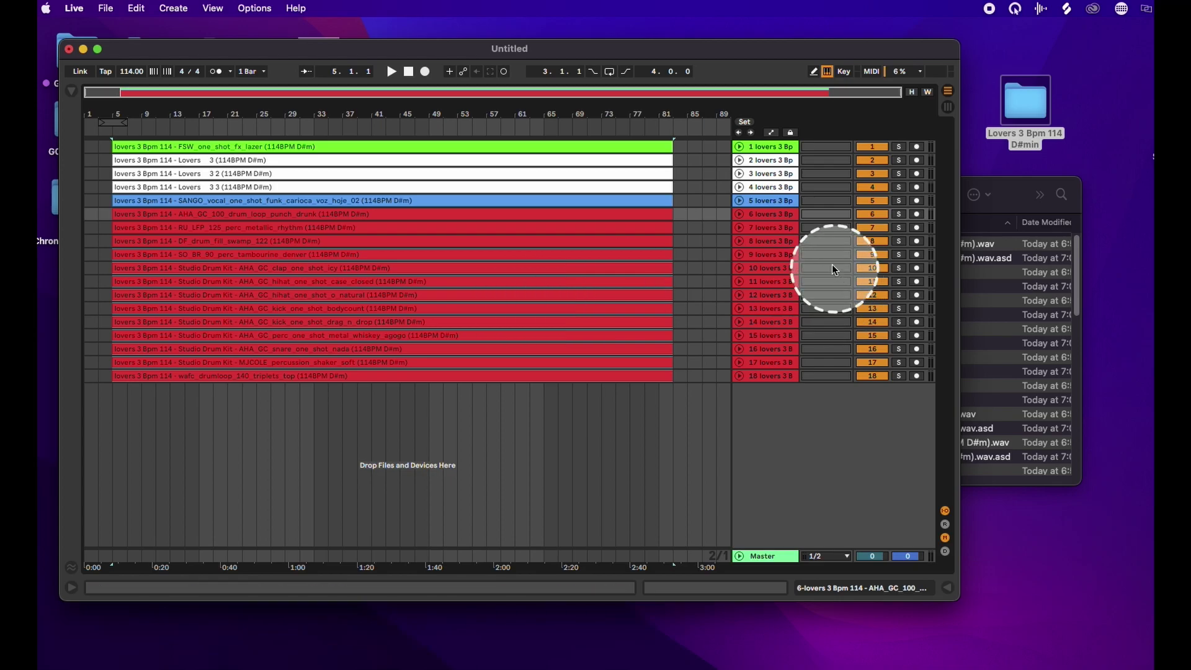
left_click(776, 214, "shift")
left_click(766, 377, "shift")
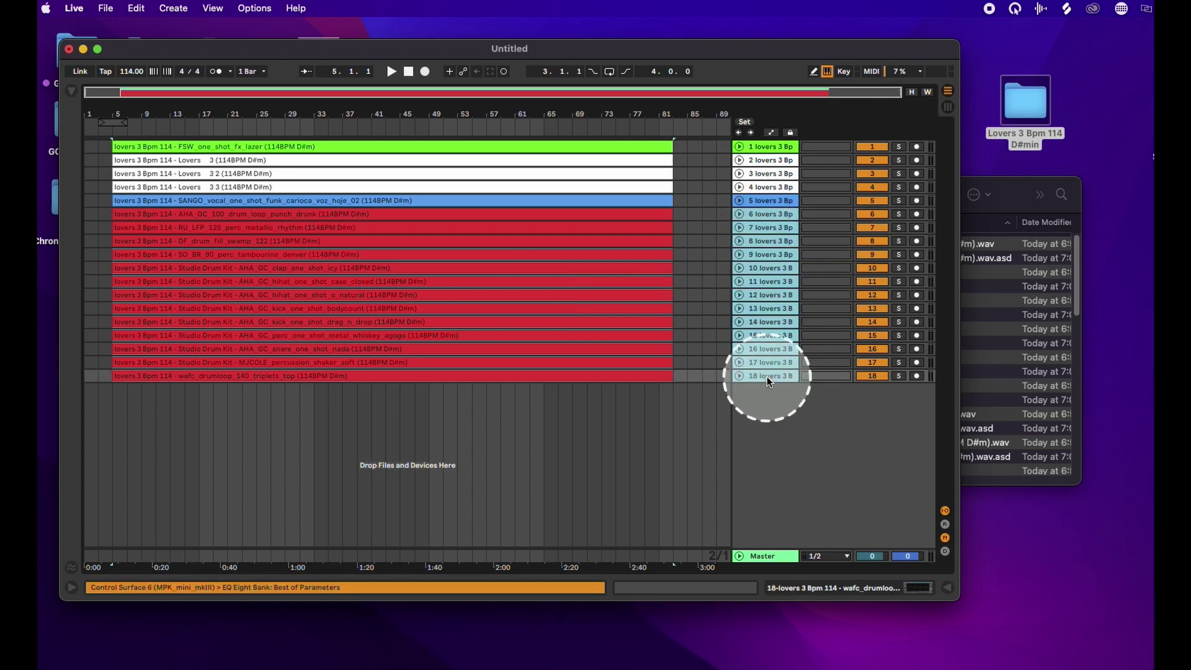
- Group the selected red drum tracks and rename the group 'Drums'
right_click(767, 268)
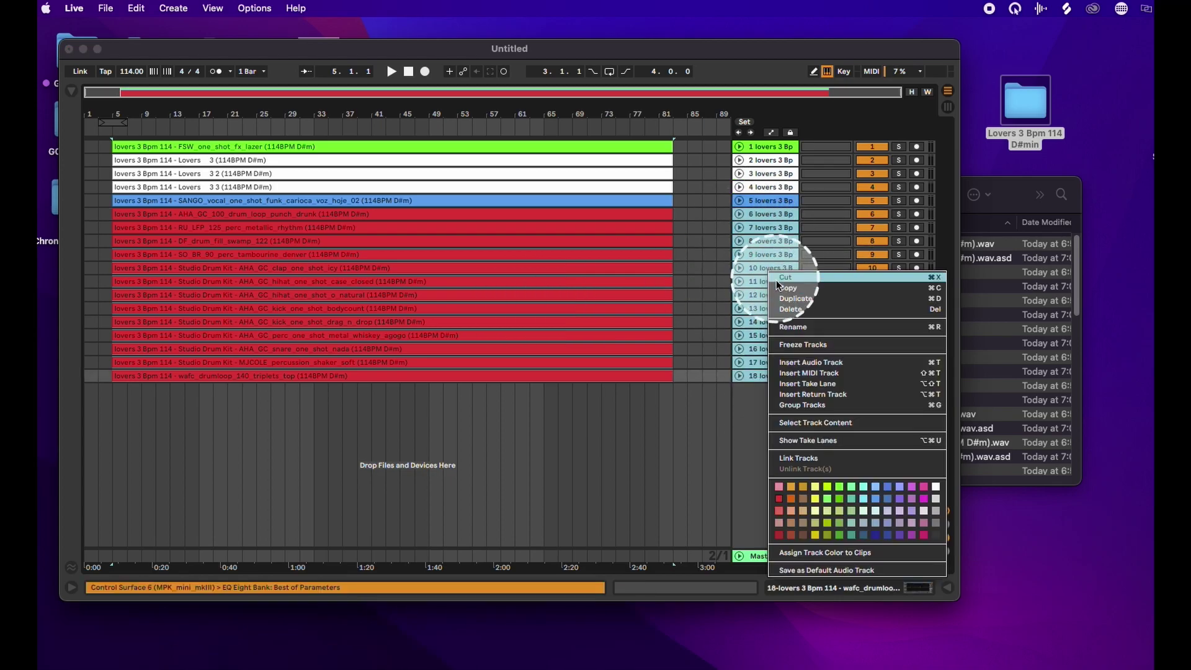
left_click(799, 405)
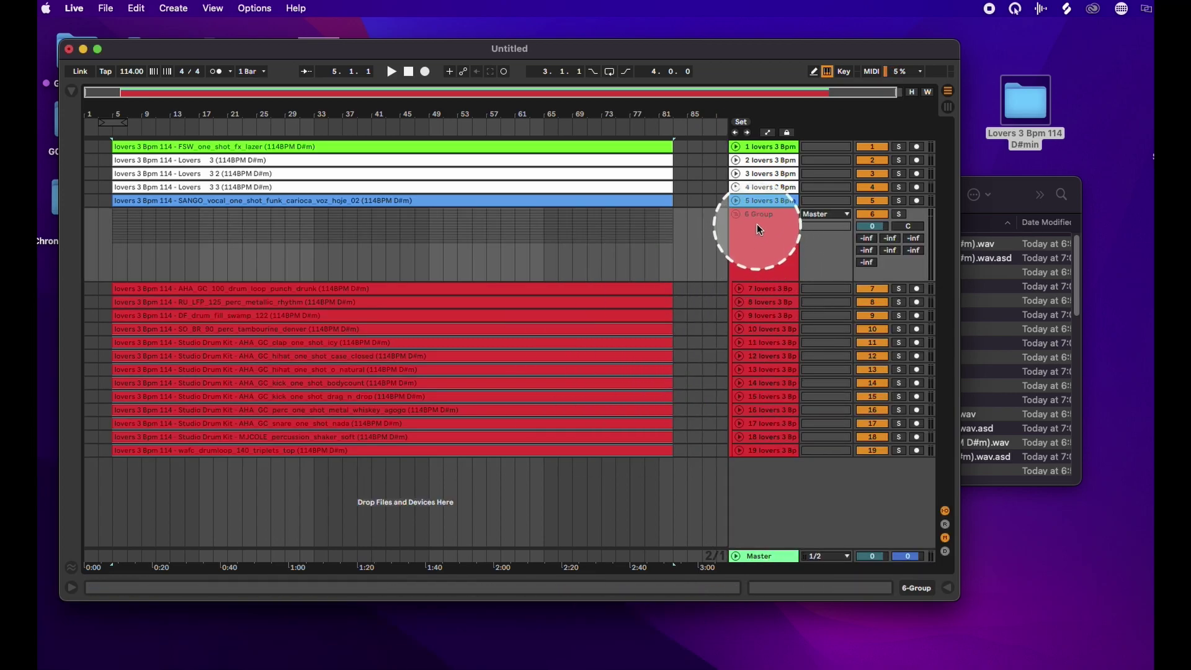
right_click(761, 216)
left_click(799, 272)
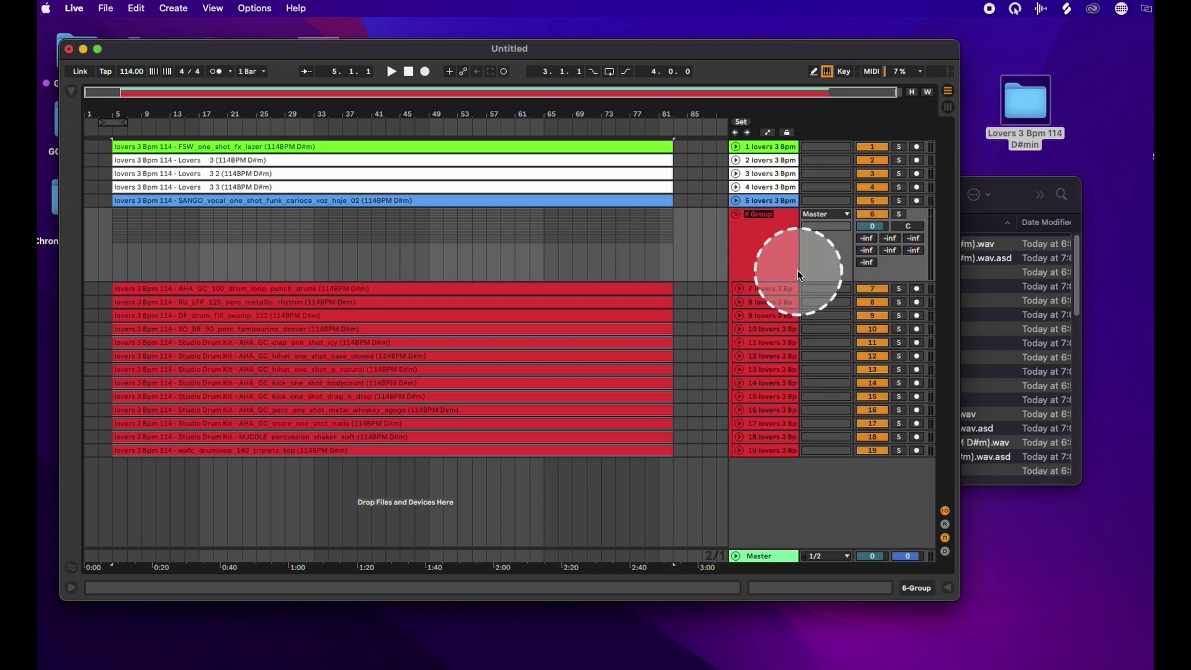
type("Drums")
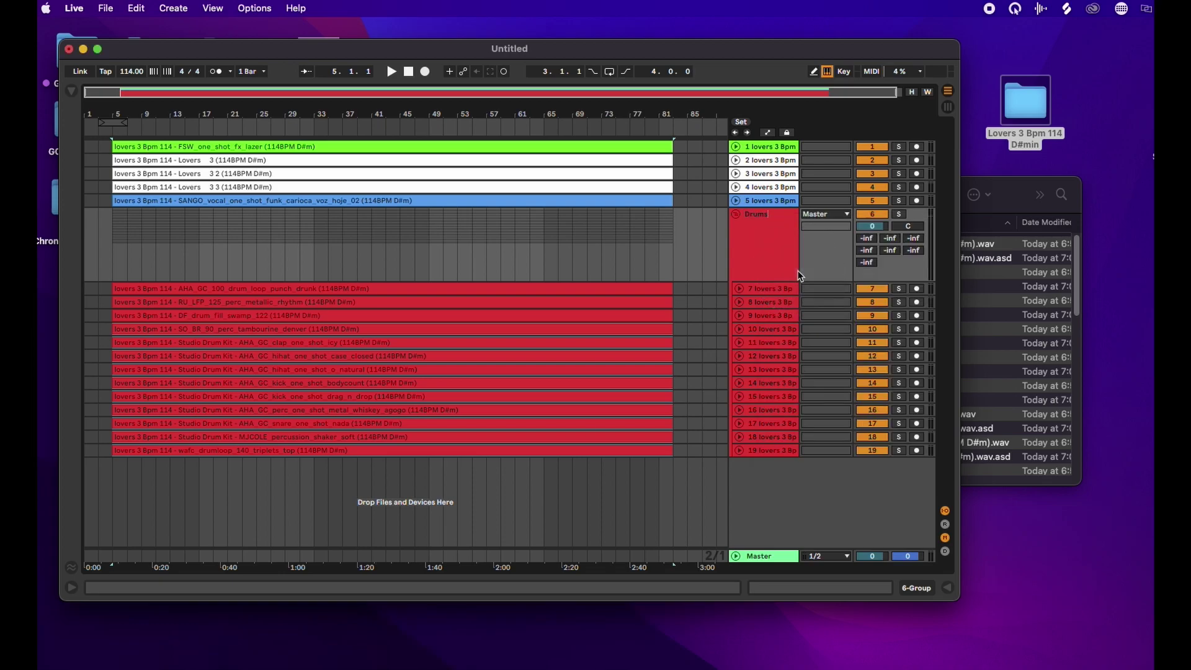
left_click_drag(282, 310, 770, 287)
- Move both kick tracks to the top of Drums, color them and their clips teal, and fold the group
left_click_drag(763, 398, 776, 303)
left_click(780, 289, "shift")
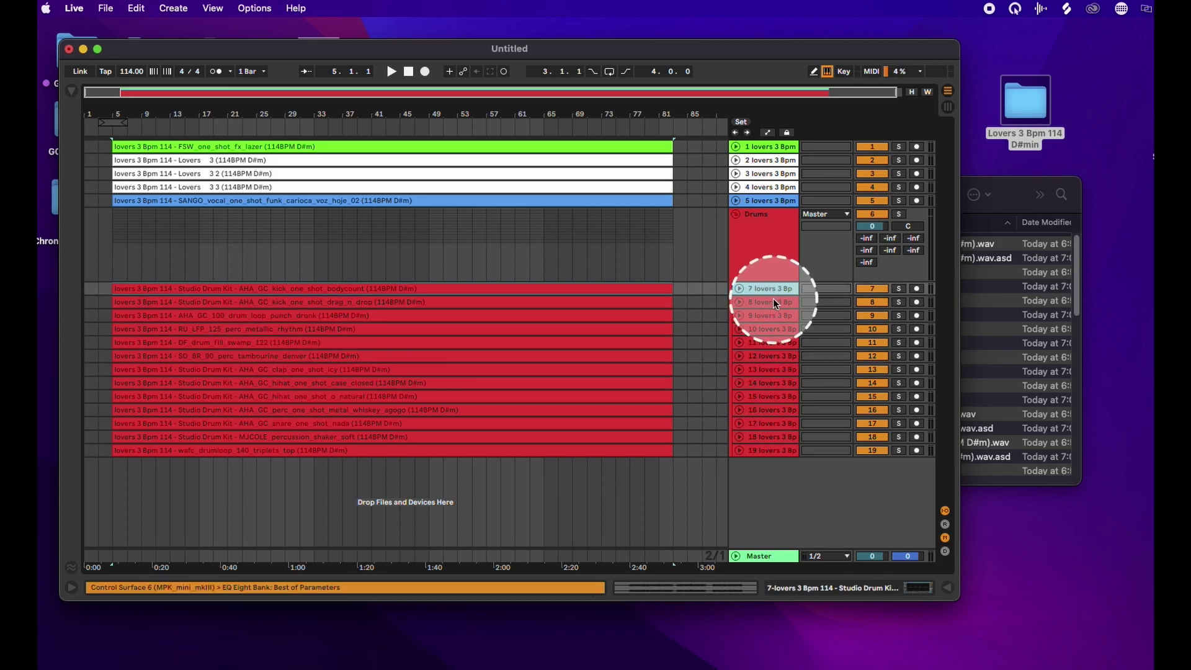
right_click(772, 299)
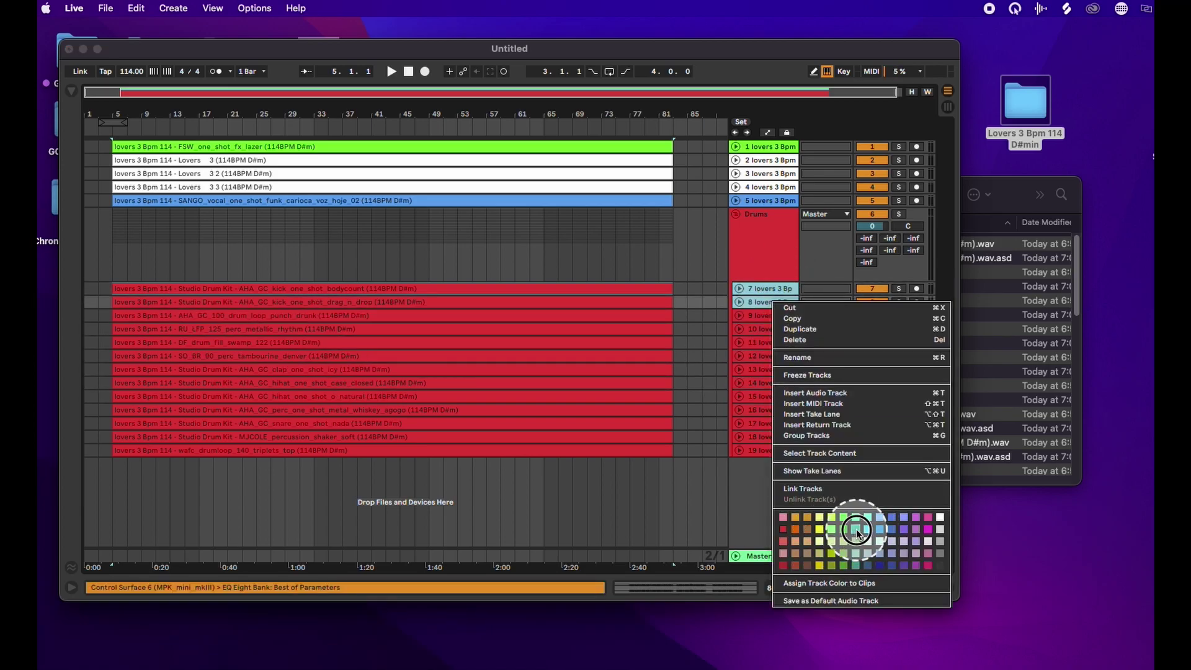
left_click(856, 529)
right_click(769, 304)
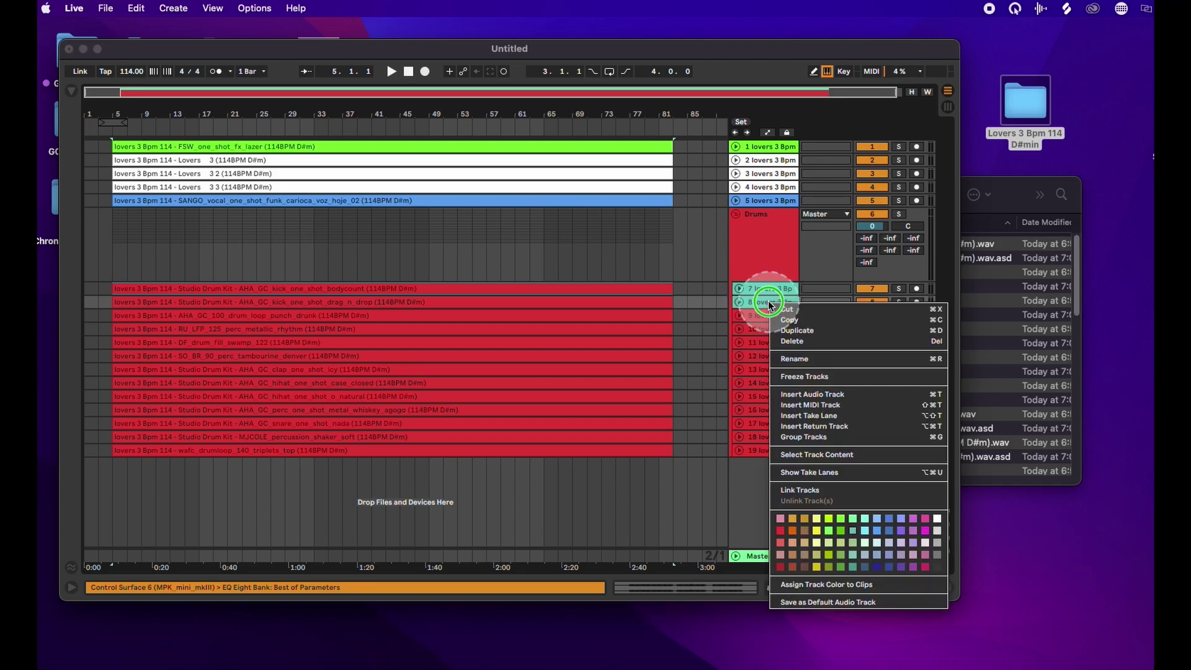
left_click(826, 584)
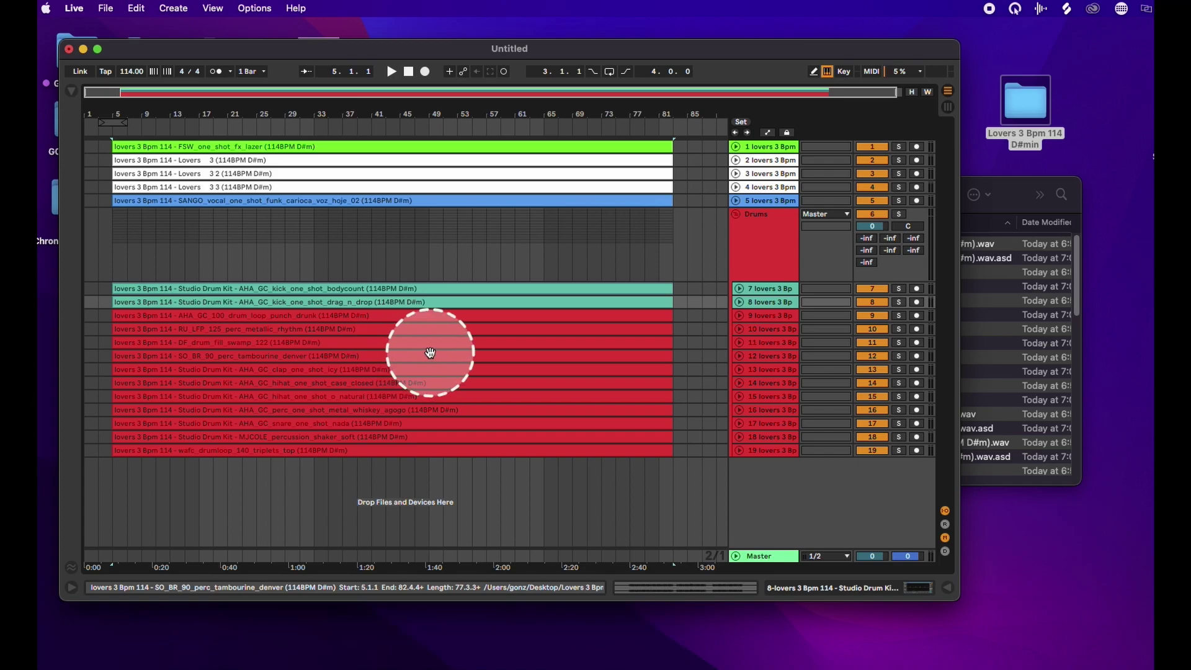
left_click(737, 214)
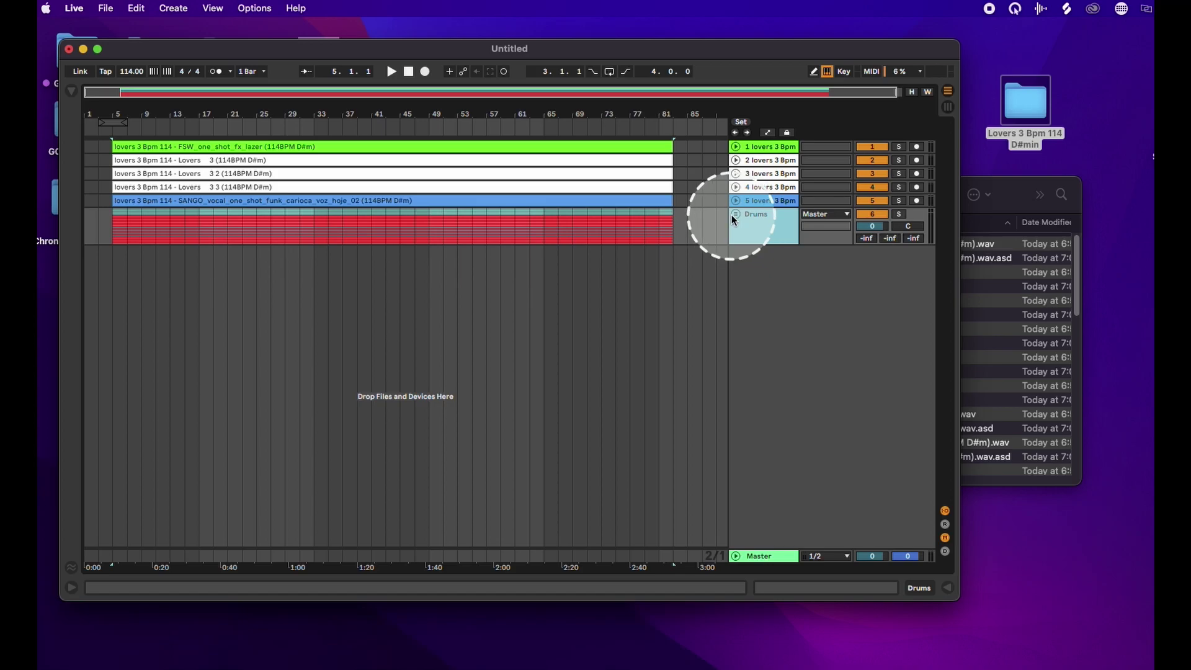